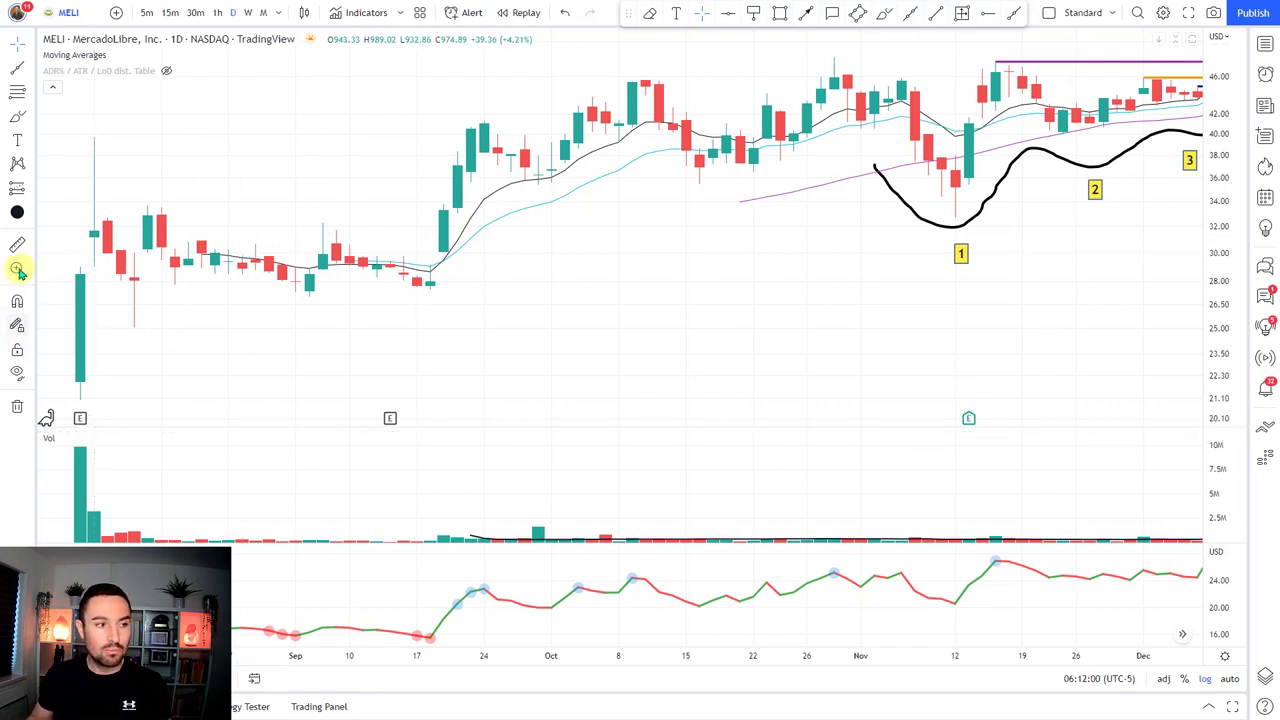
Step: Brush marks on the August–September base: circle the long low wick, trace its lows, underline the breakout and arrow the declining volume
left_click(879, 13)
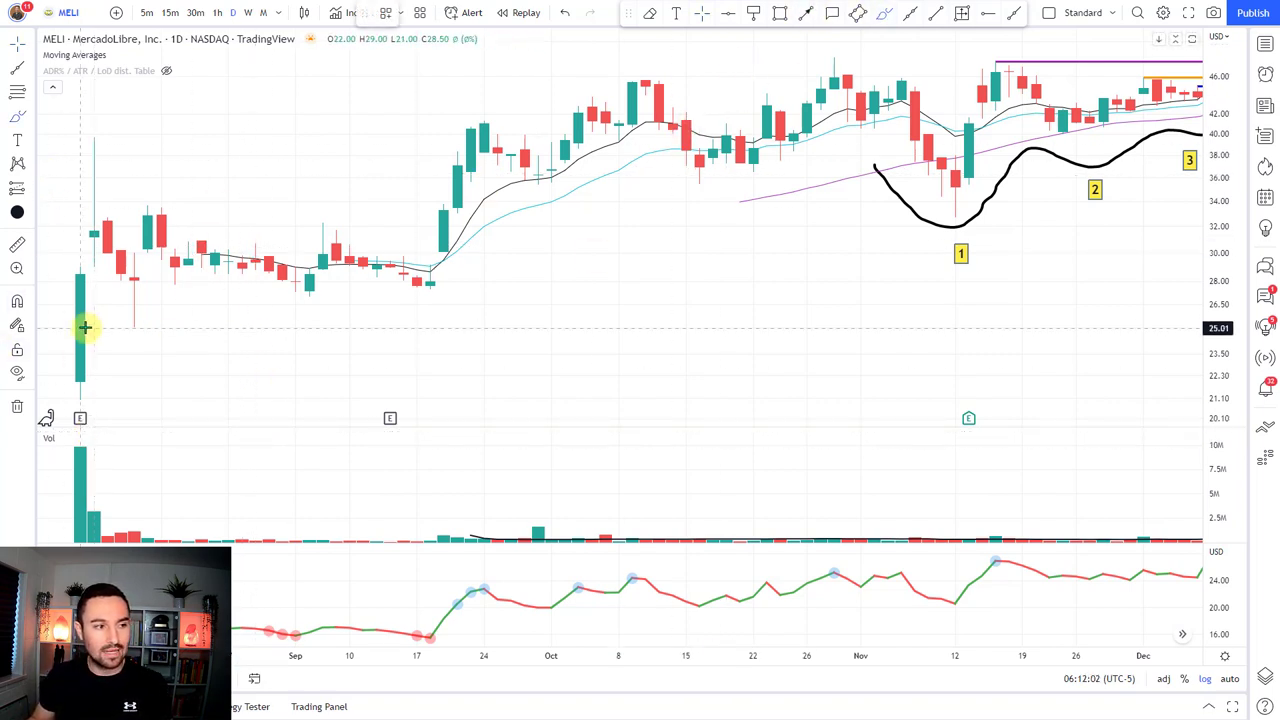
mouse_move(146, 316)
left_mouse_down()
mouse_move(134, 300)
mouse_move(120, 327)
mouse_move(145, 321)
left_mouse_up()
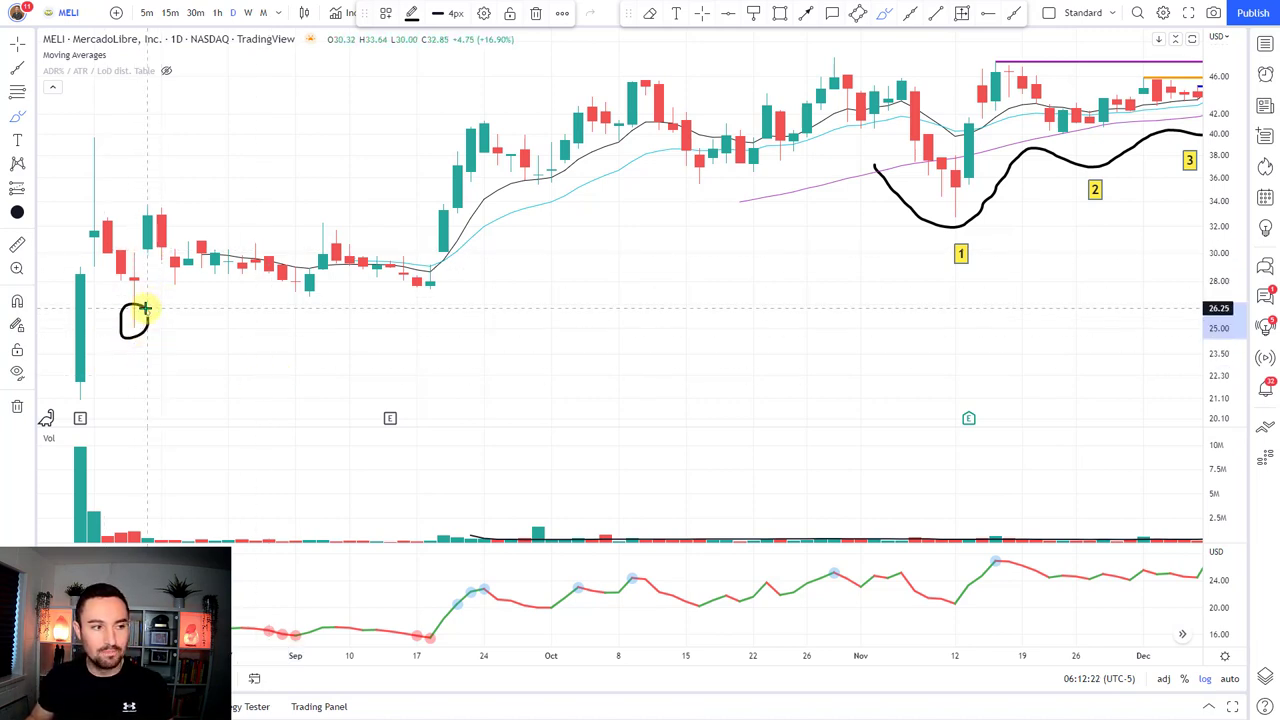
mouse_move(215, 275)
left_mouse_down()
mouse_move(243, 297)
mouse_move(395, 296)
mouse_move(455, 278)
left_mouse_up()
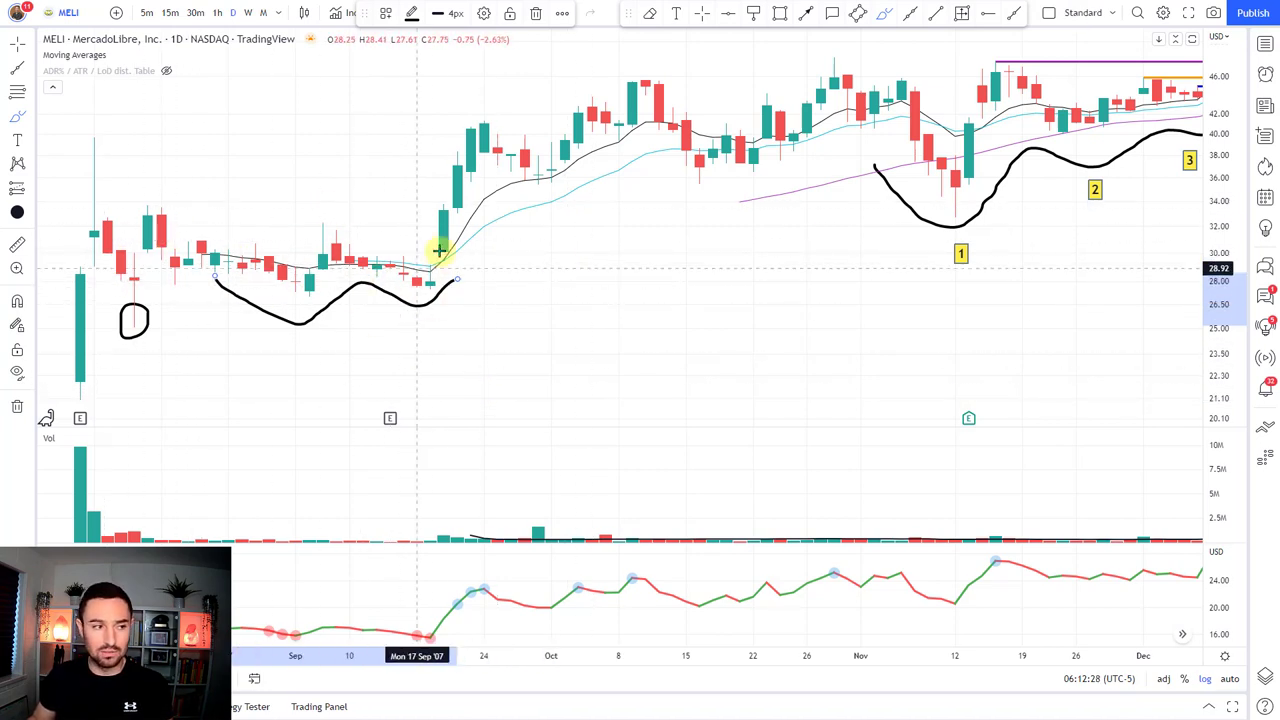
left_click_drag(420, 254, 484, 246)
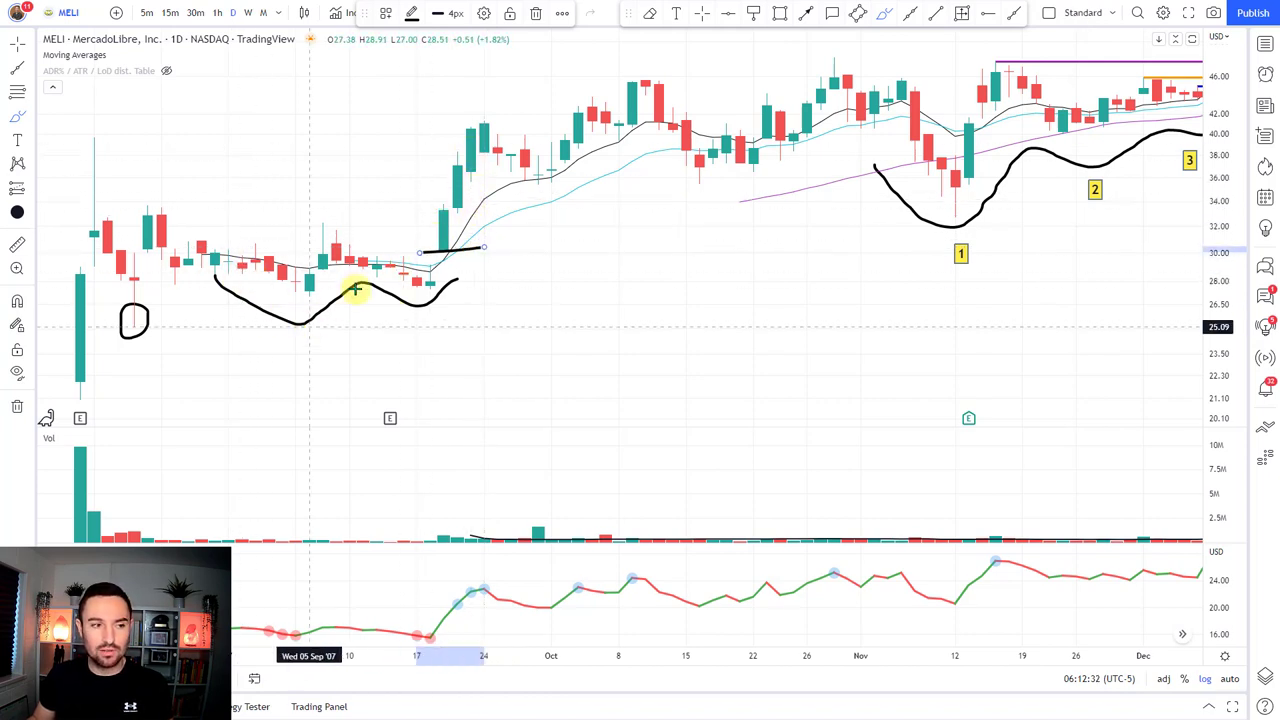
left_click(152, 496)
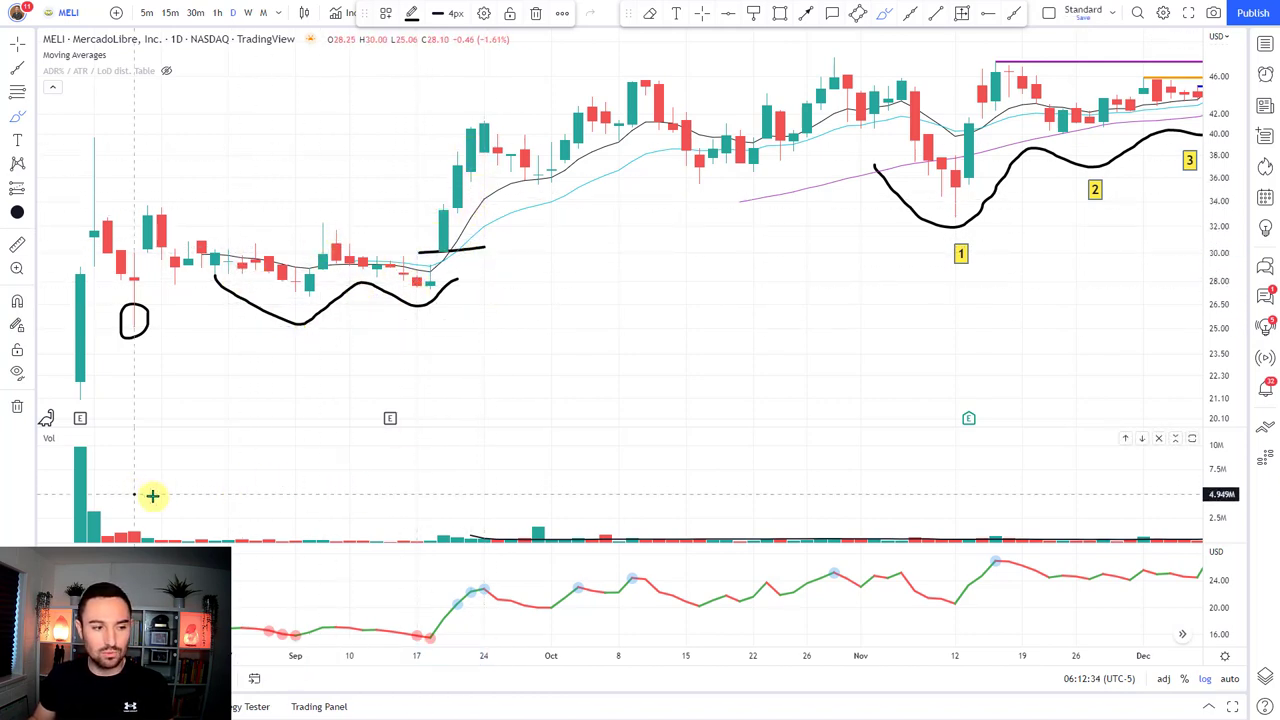
mouse_move(152, 496)
left_mouse_down()
mouse_move(394, 529)
mouse_move(397, 509)
mouse_move(392, 535)
left_mouse_up()
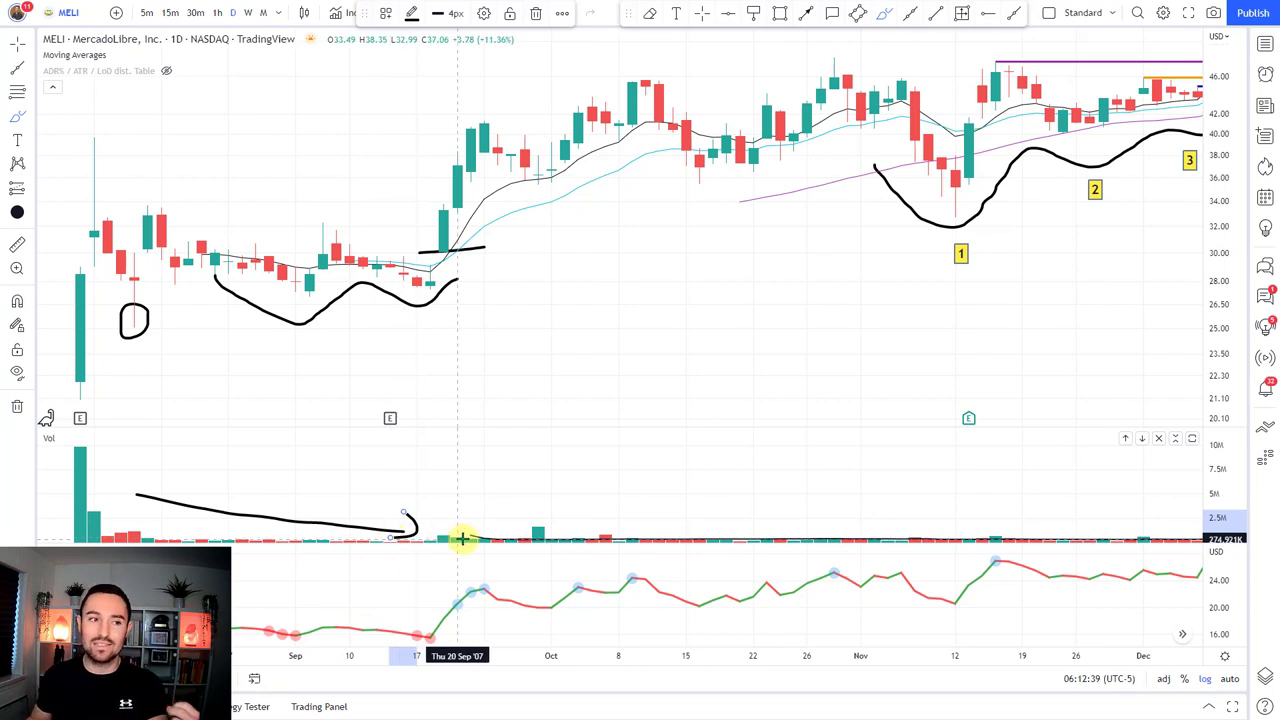
Step: Brush a rising arrow with cross strokes along the late-September rally, dashes beside its candles and an arc over its volume bars
mouse_move(378, 204)
left_mouse_down()
mouse_move(477, 114)
mouse_move(577, 60)
mouse_move(578, 94)
left_mouse_up()
left_click_drag(366, 163, 405, 213)
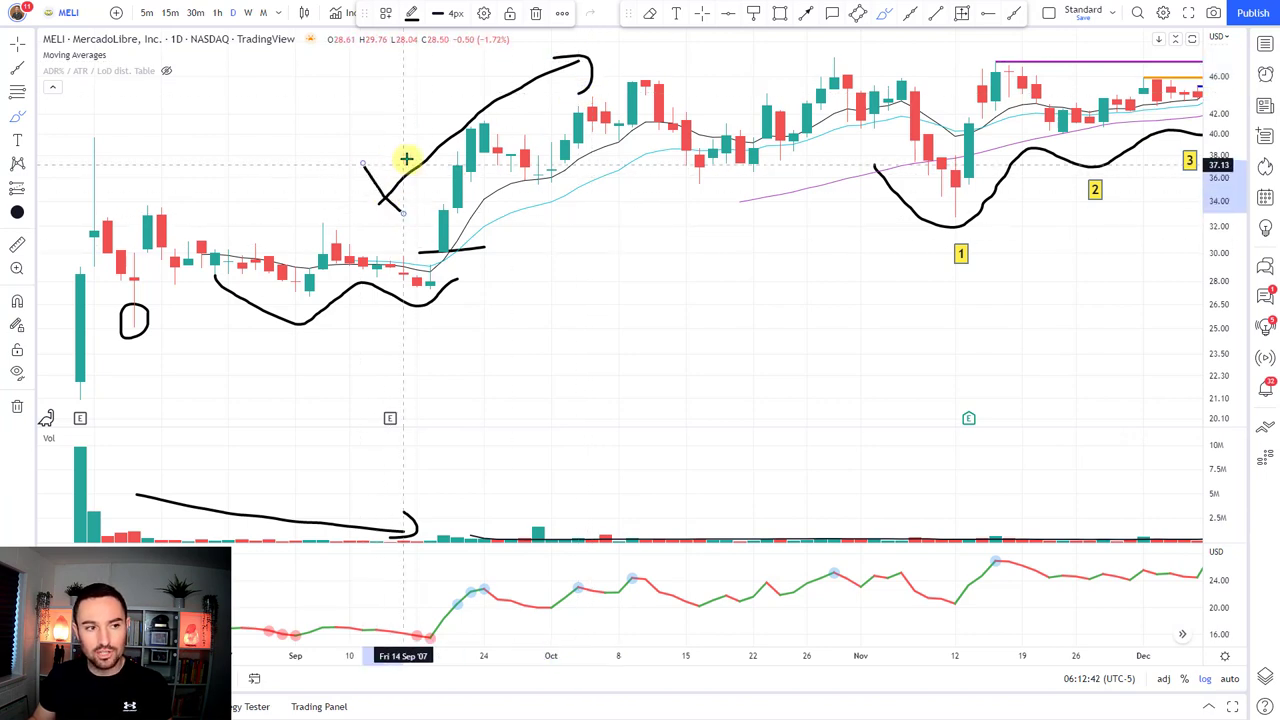
left_click_drag(405, 157, 430, 178)
left_click_drag(430, 132, 442, 150)
mouse_move(474, 531)
left_mouse_down()
mouse_move(443, 523)
mouse_move(483, 537)
left_mouse_up()
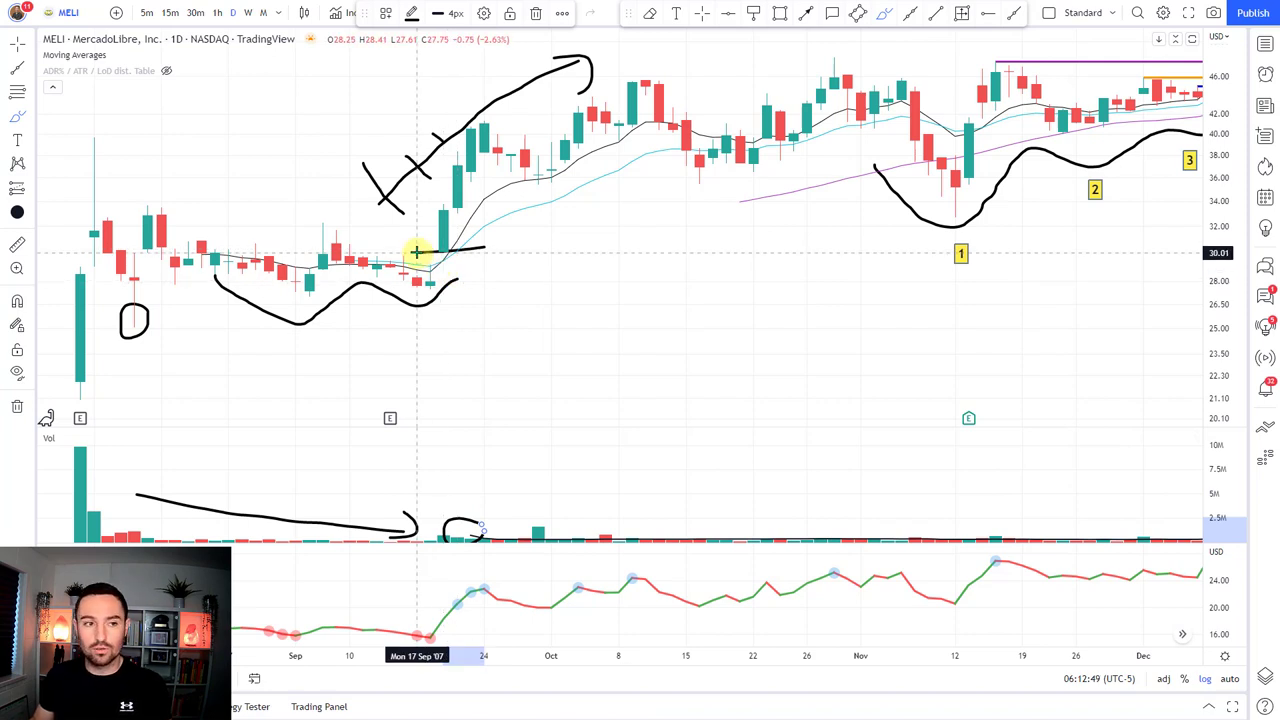
left_click_drag(457, 251, 451, 206)
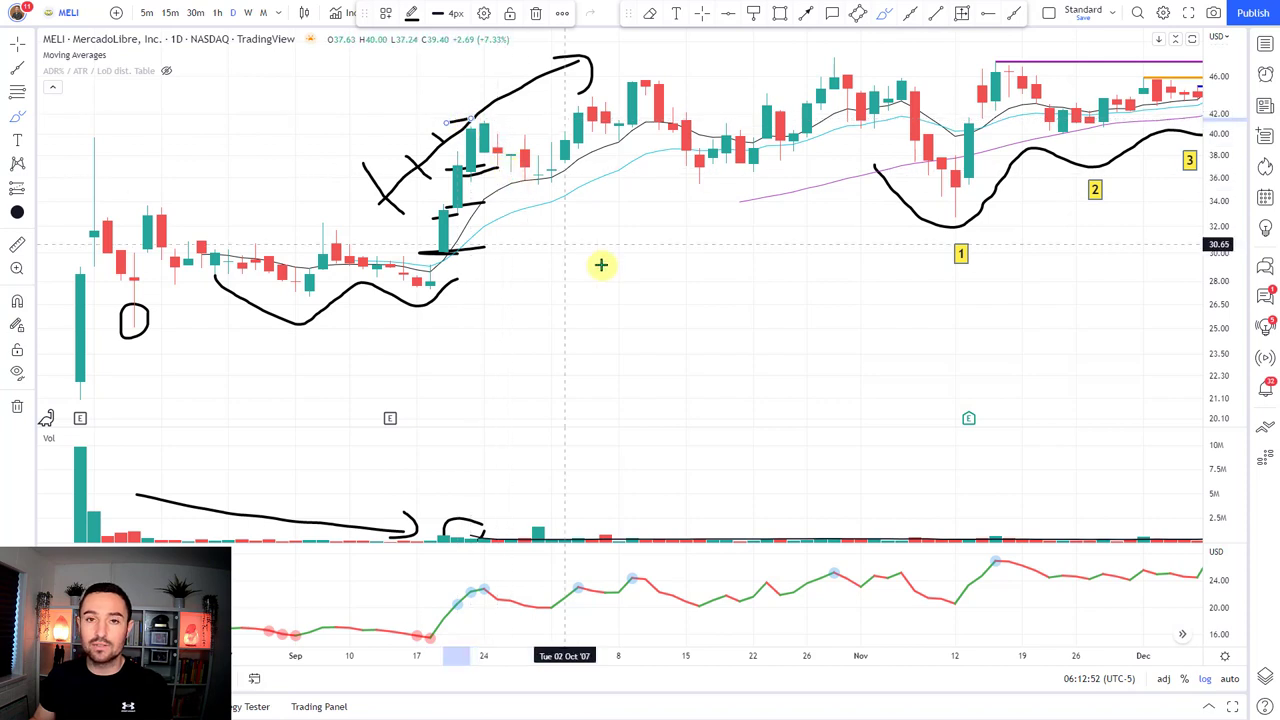
Step: Brush curves for the early-October pullback and its fading volume, and a curve with two strokes under the mid-October pullback
left_click_drag(500, 183, 551, 200)
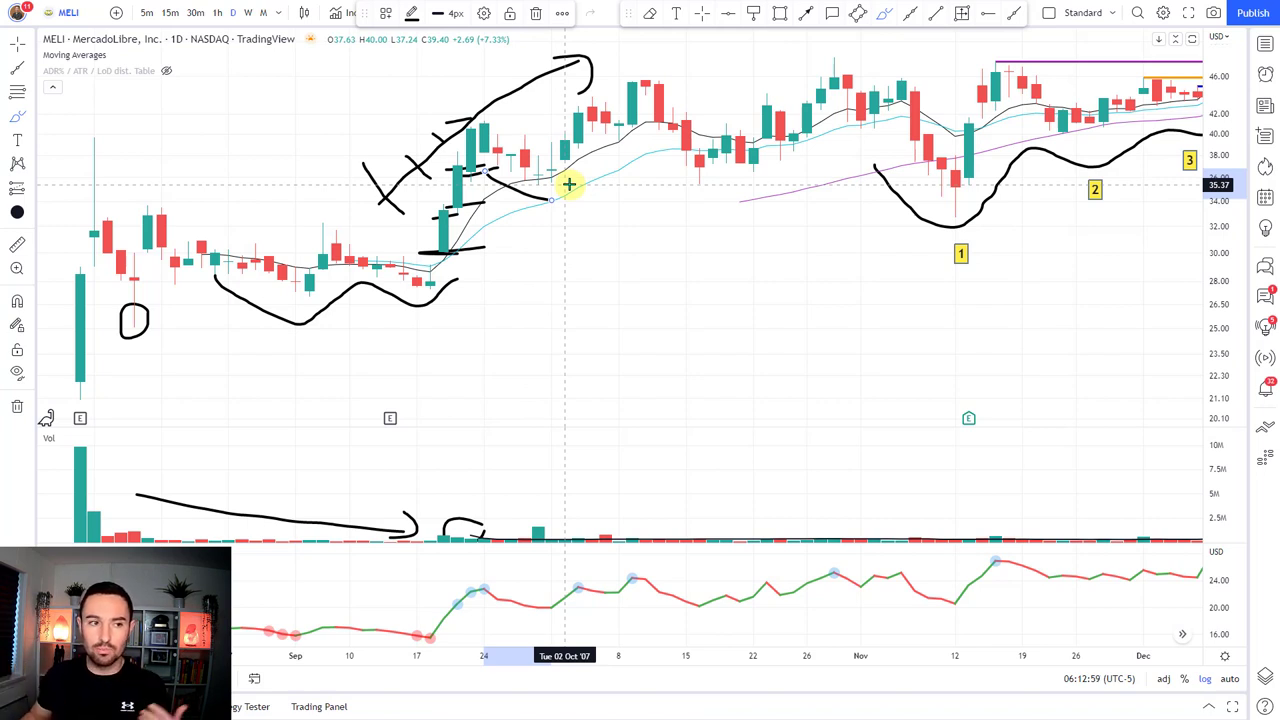
left_click_drag(487, 515, 595, 541)
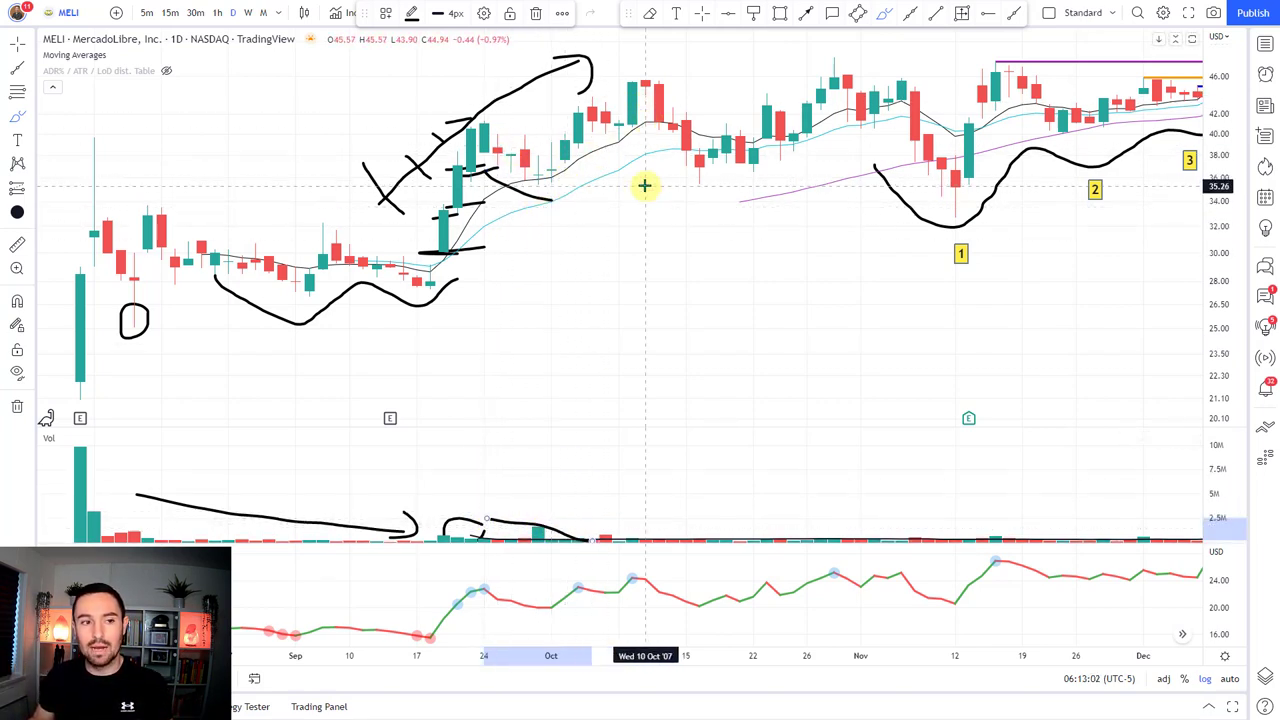
mouse_move(633, 155)
left_mouse_down()
mouse_move(660, 180)
mouse_move(774, 170)
left_mouse_up()
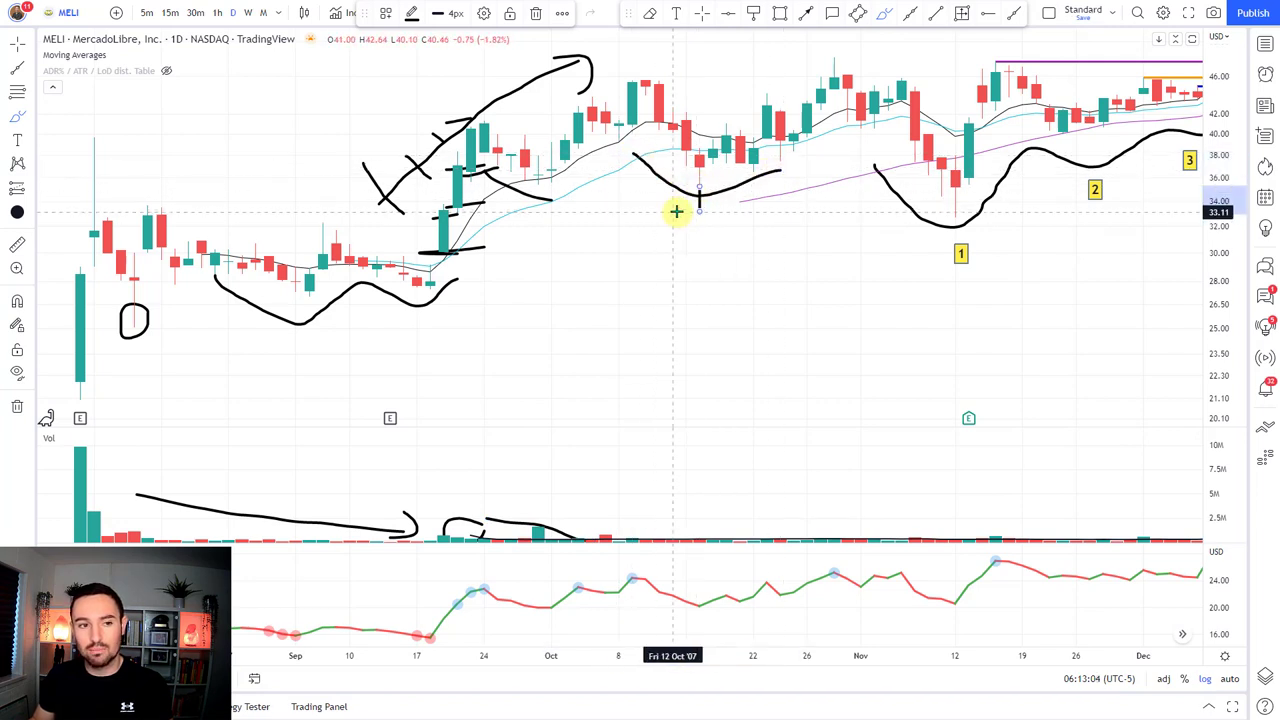
left_click_drag(700, 210, 700, 186)
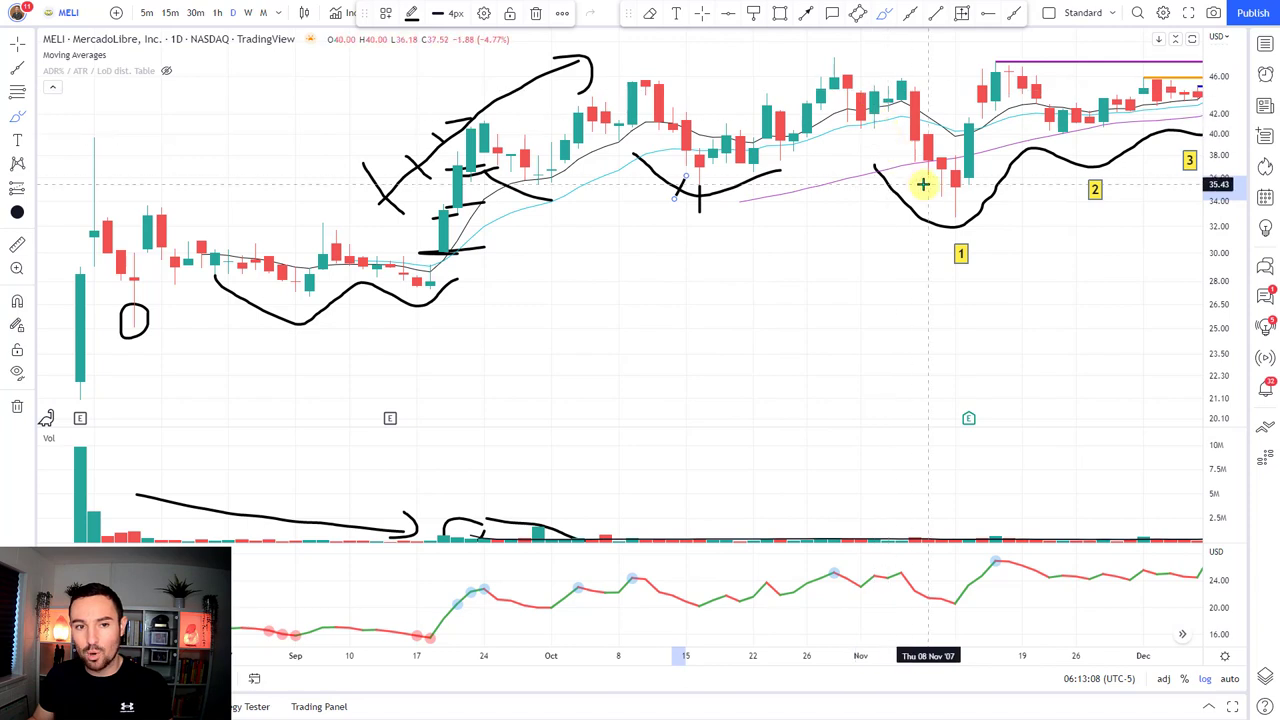
Step: Brush over the early-November decline with a falling curve and short dashes, and add four vertical strokes above its volume bars
left_click_drag(873, 170, 930, 225)
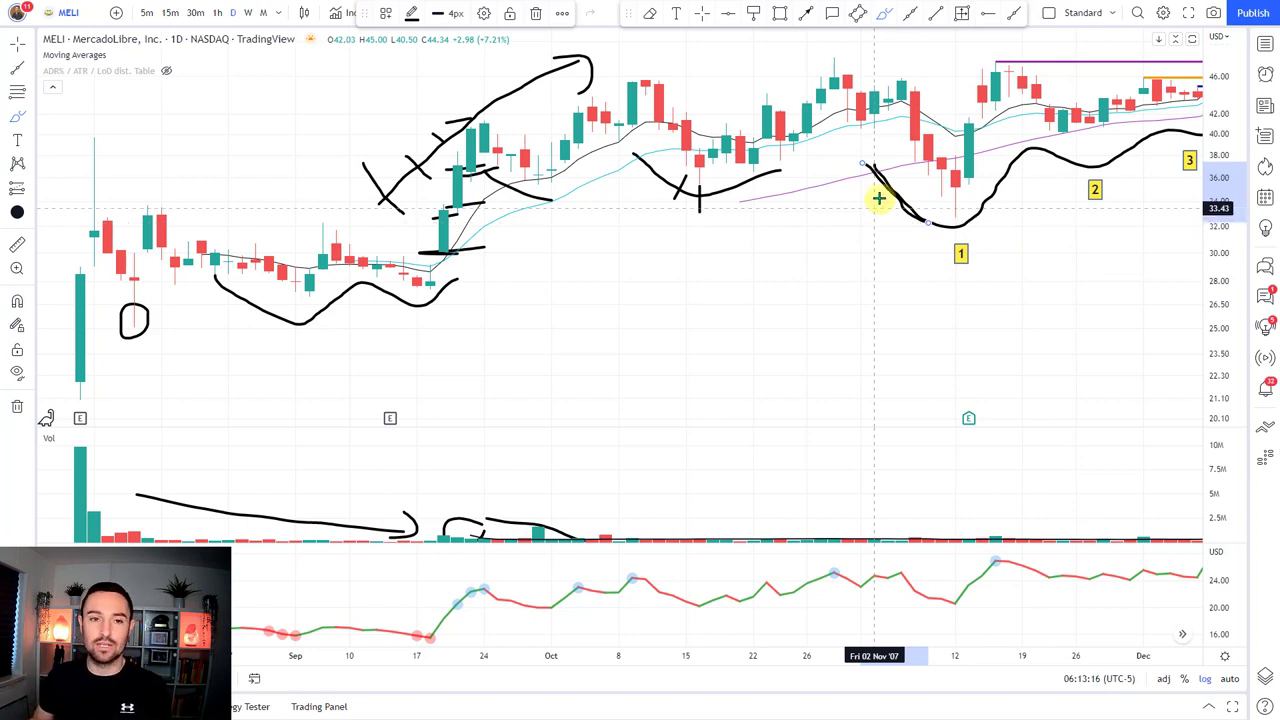
left_click_drag(874, 149, 903, 157)
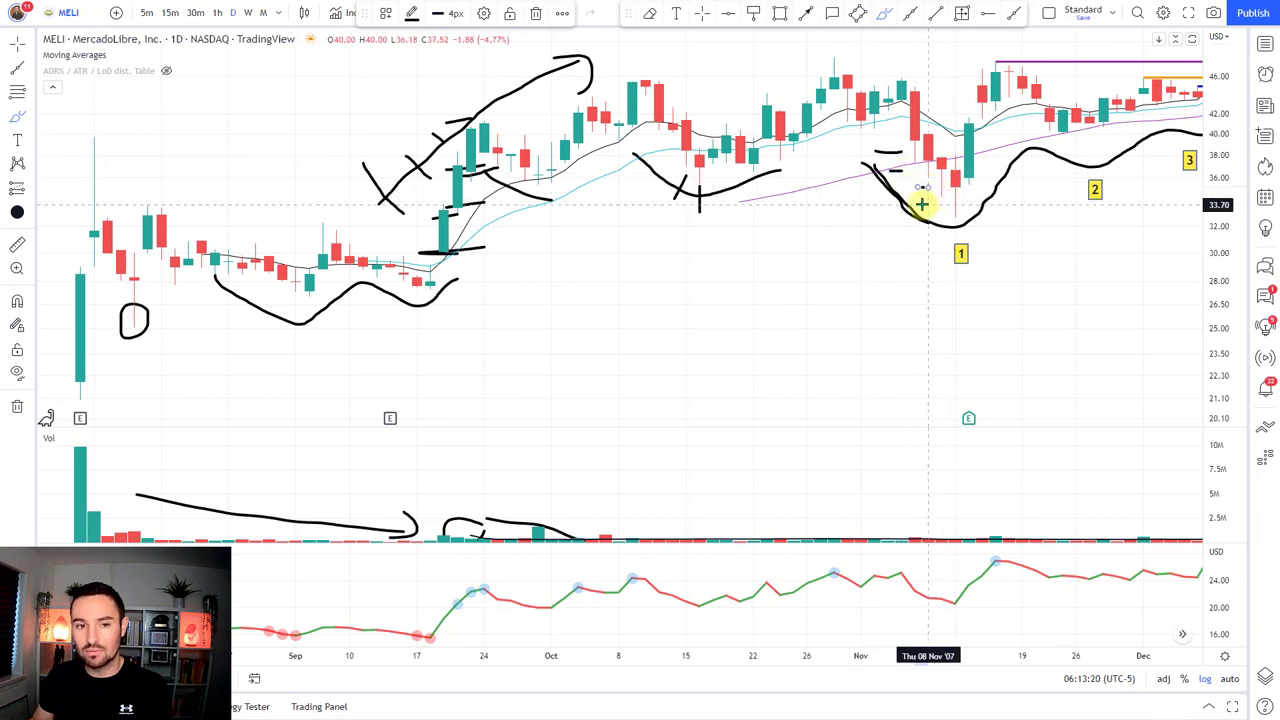
mouse_move(913, 518)
left_mouse_down()
mouse_move(913, 529)
mouse_move(941, 528)
left_mouse_up()
left_click_drag(792, 657, 771, 656)
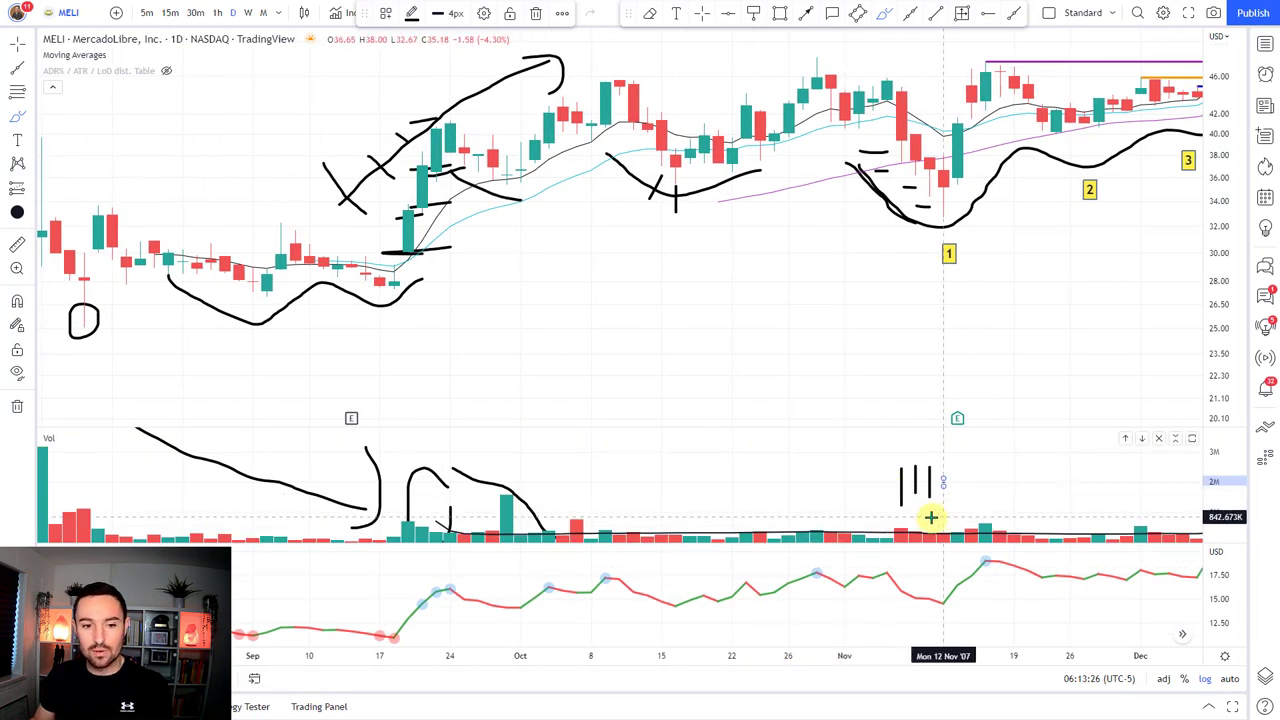
left_click(917, 482)
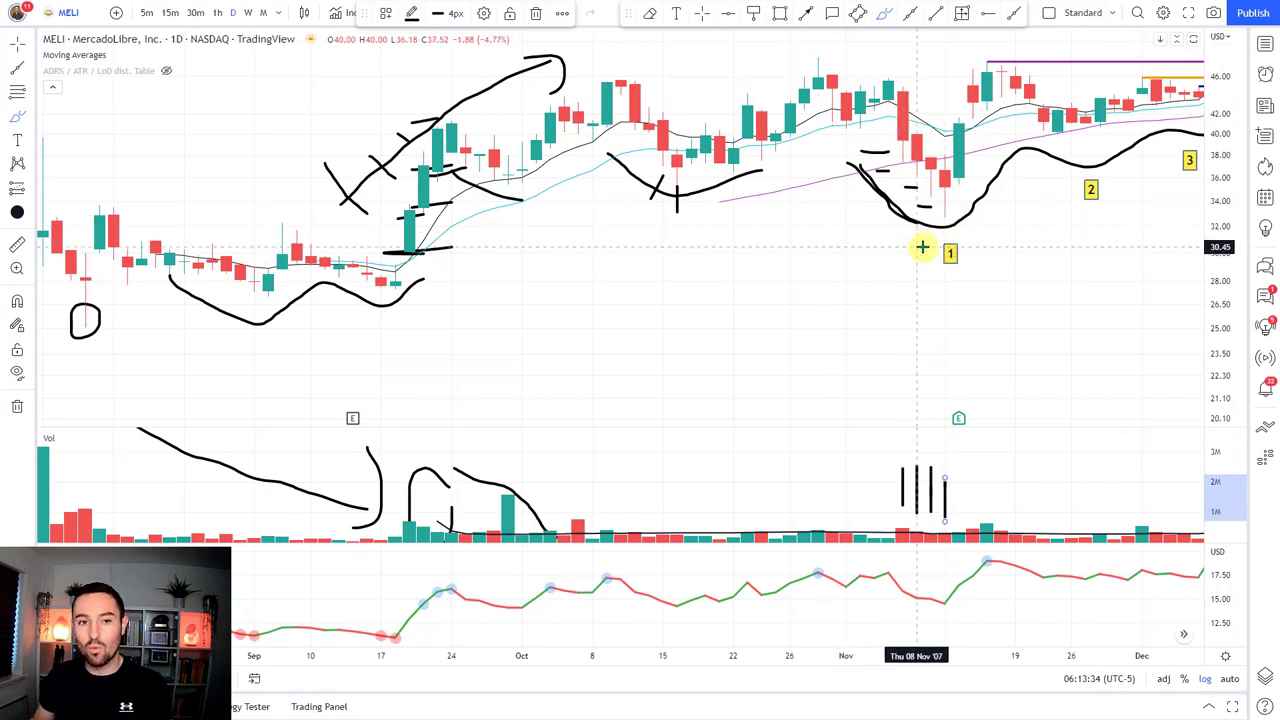
Step: Brush marks on the November earnings reaction and recovery, and a horizontal line across the October–November highs
left_click_drag(957, 374, 957, 396)
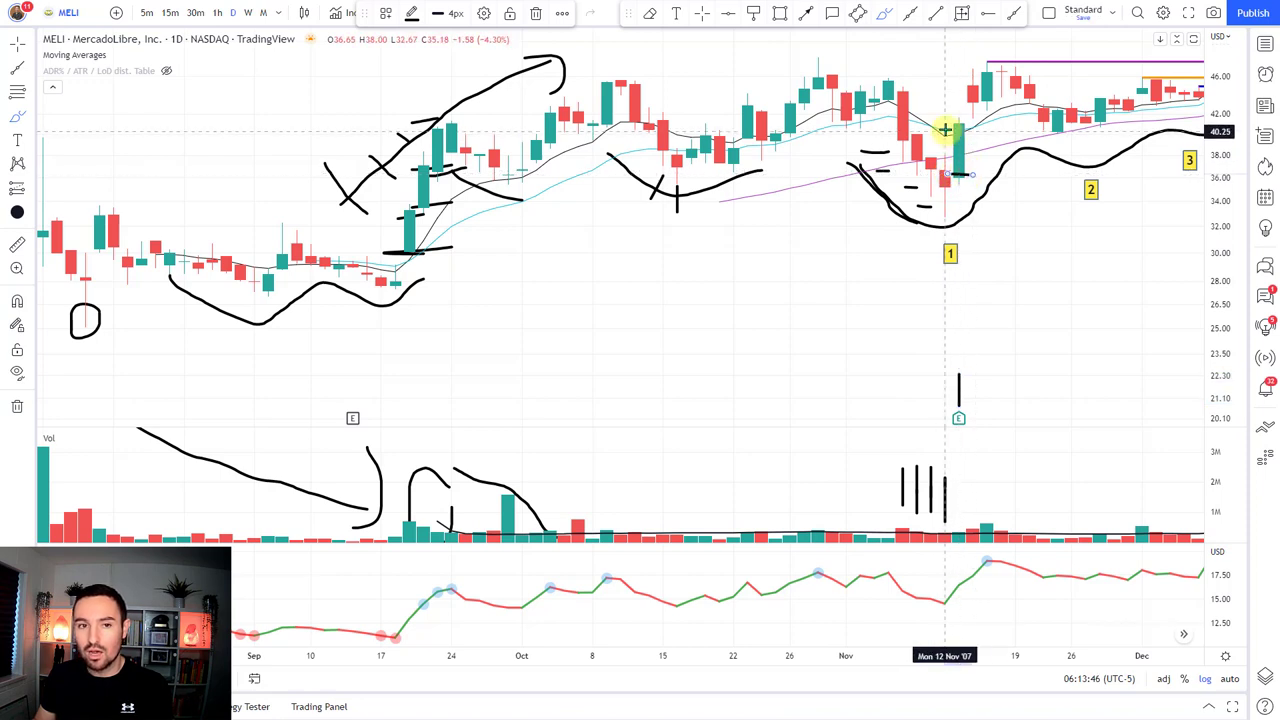
left_click_drag(947, 105, 972, 62)
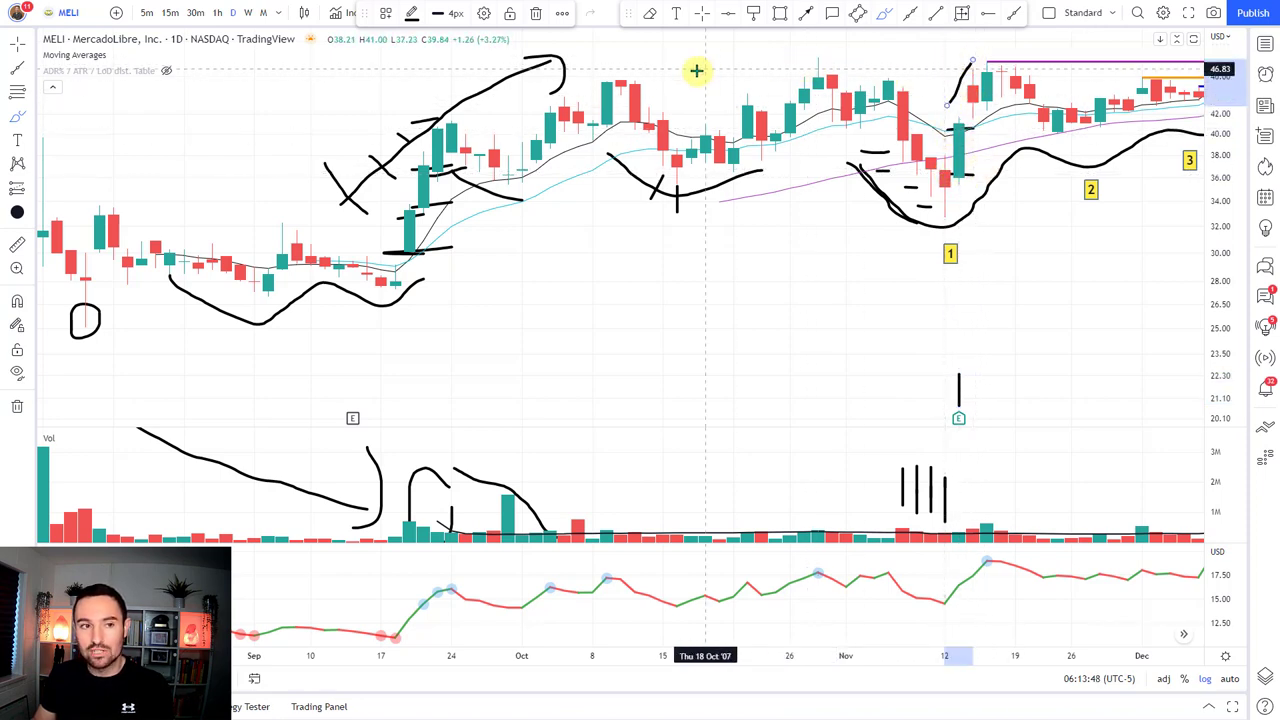
left_click_drag(636, 72, 965, 68)
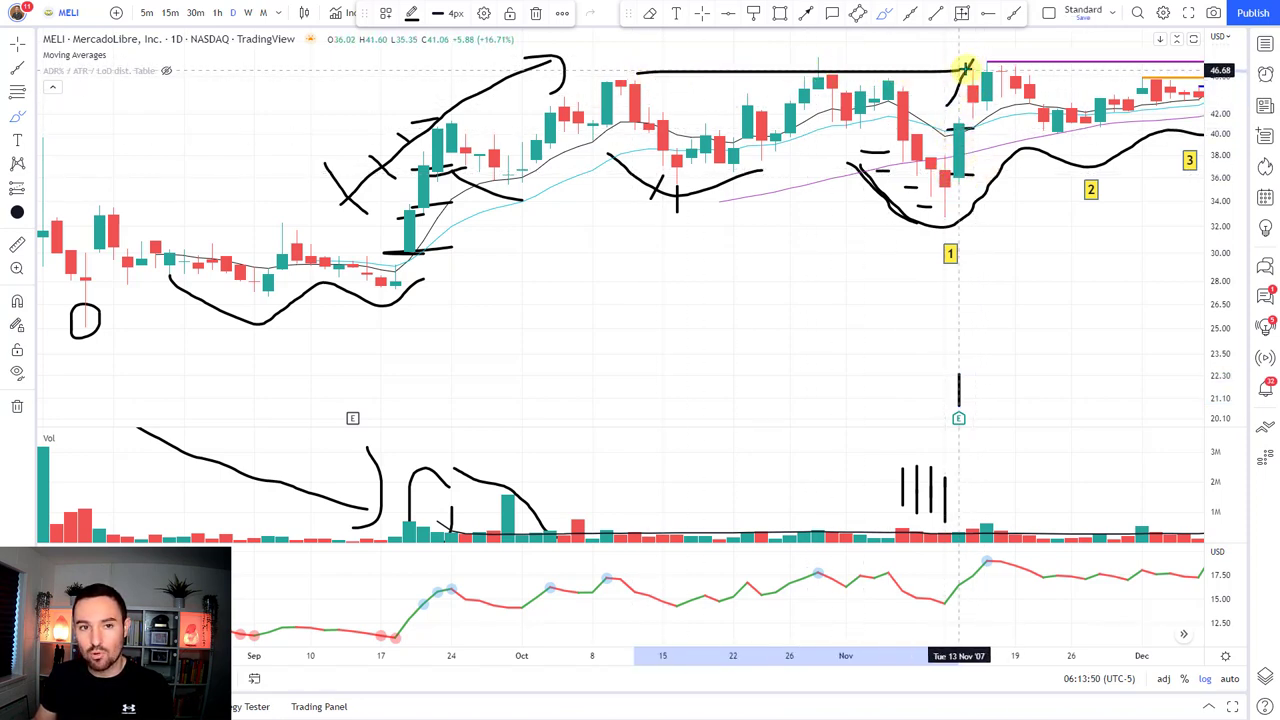
Step: Draw a rectangle over the October–November highs from about 46.53 down to 40.51 and recolour it red
left_click(780, 12)
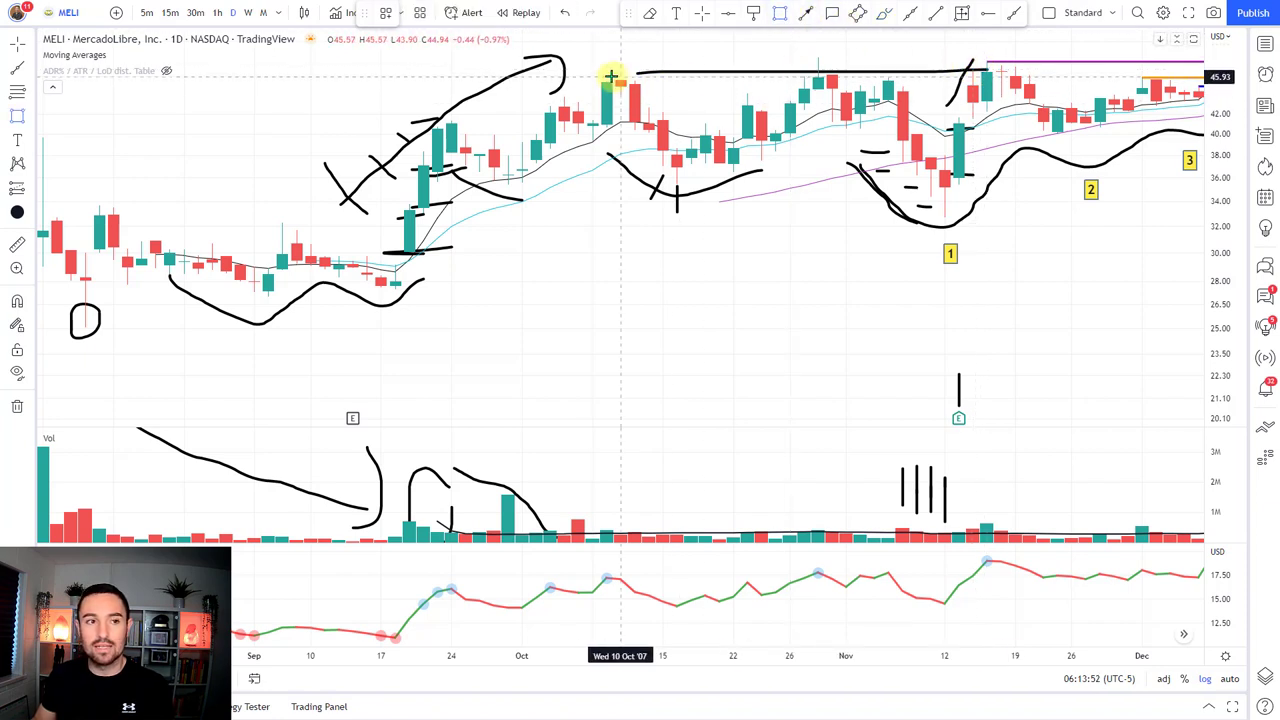
mouse_move(592, 72)
left_mouse_down()
mouse_move(594, 90)
mouse_move(1015, 103)
left_mouse_up()
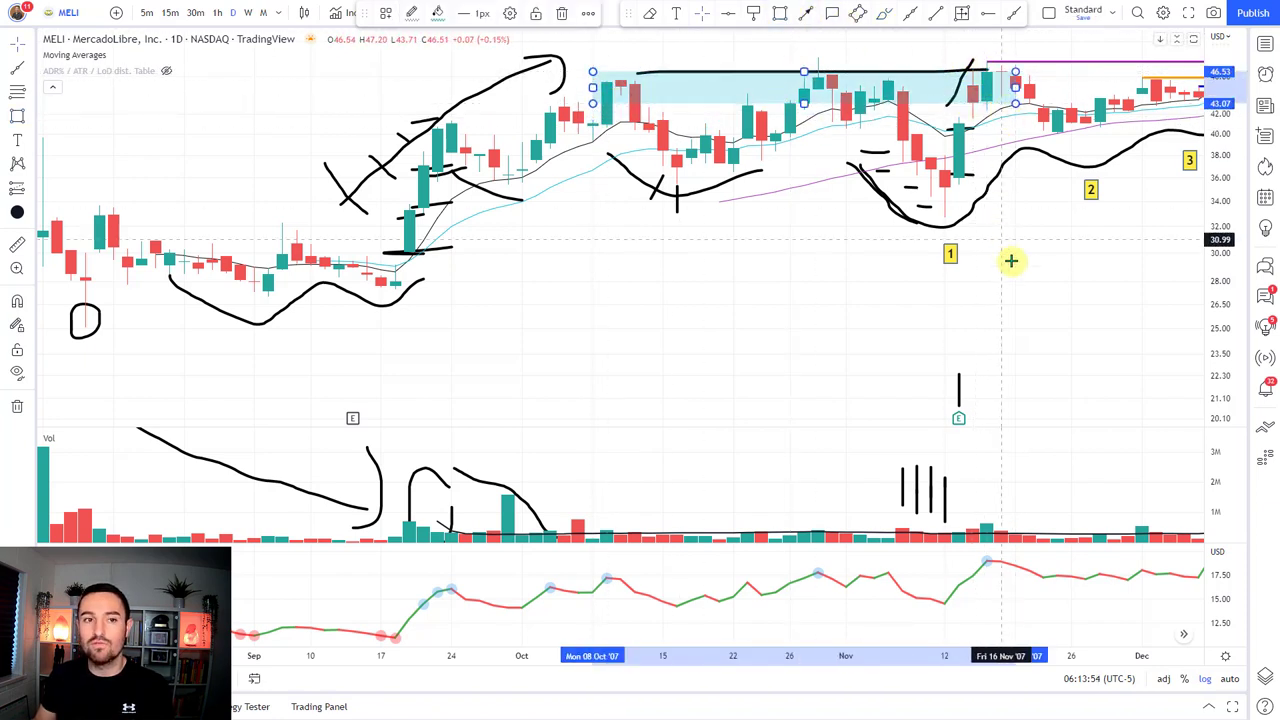
left_click_drag(803, 106, 776, 135)
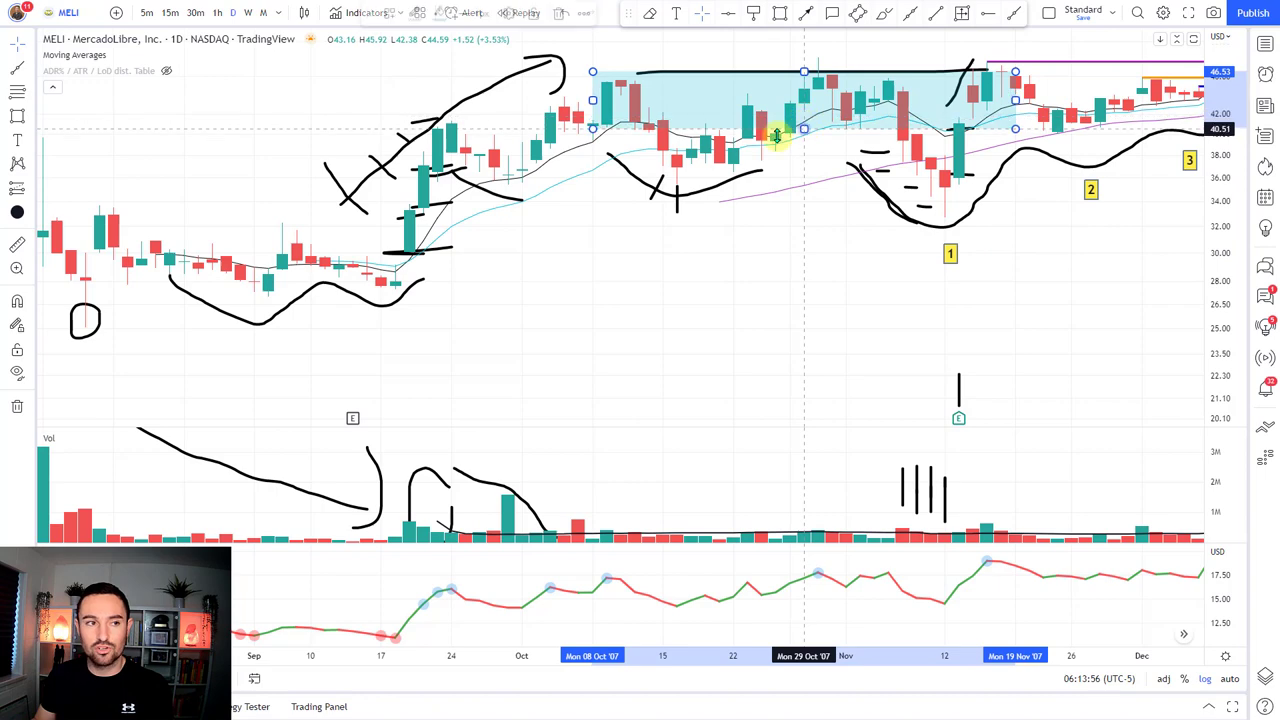
left_click(437, 12)
left_click(437, 62)
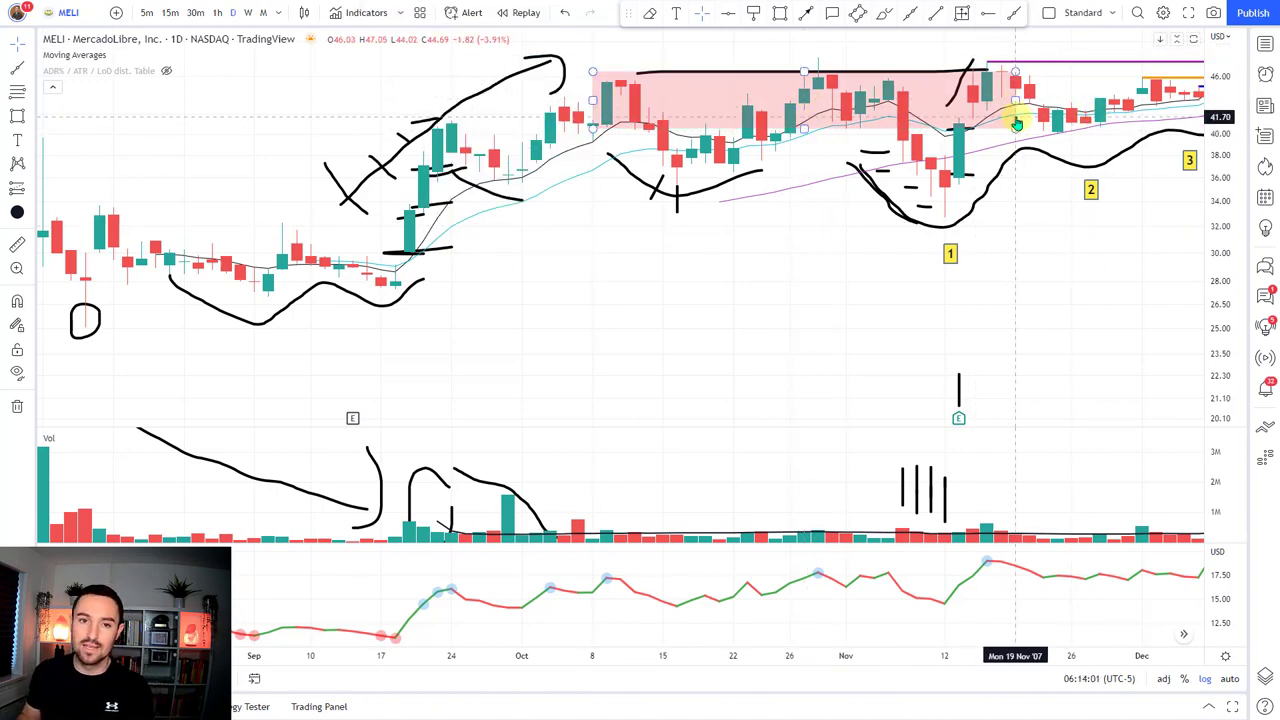
Step: Brush a curve under the late-November pullback with a stroke at the 28 November candle, and arcs over the matching volume bars
left_click(884, 12)
mouse_move(1010, 113)
left_mouse_down()
mouse_move(1091, 130)
mouse_move(1073, 162)
left_mouse_up()
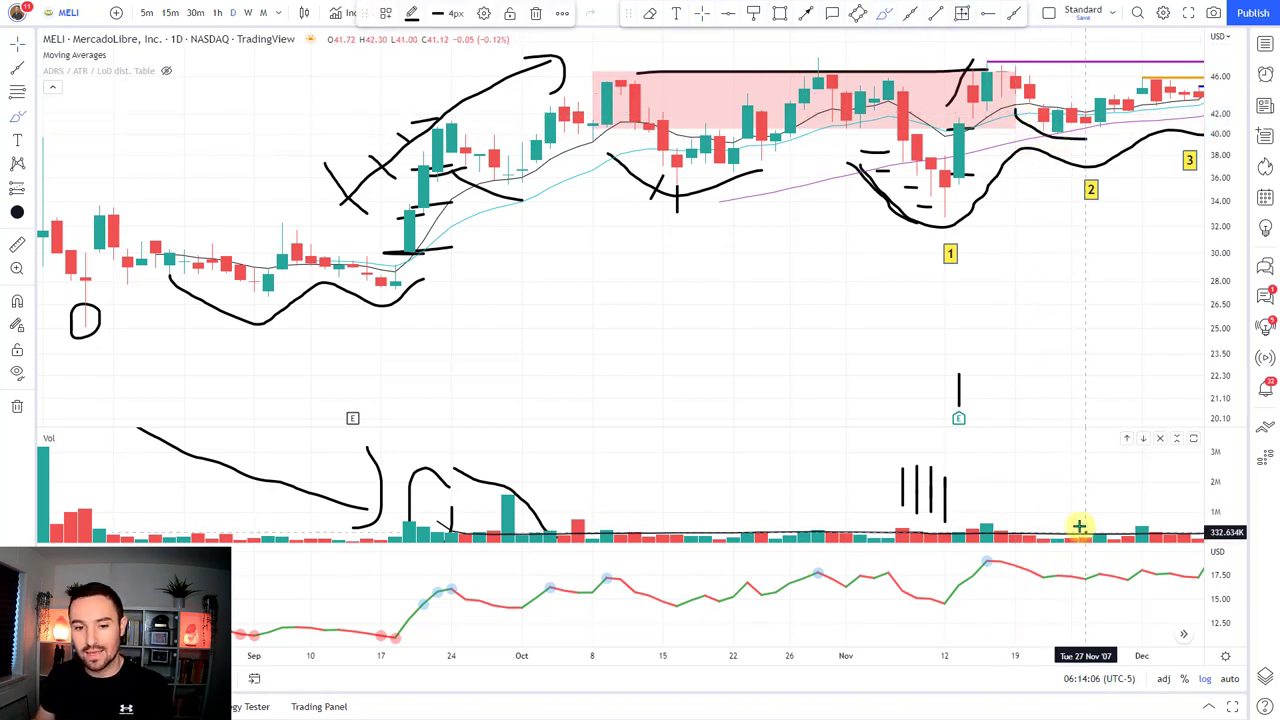
mouse_move(1080, 526)
left_mouse_down()
mouse_move(1029, 537)
mouse_move(1095, 533)
left_mouse_up()
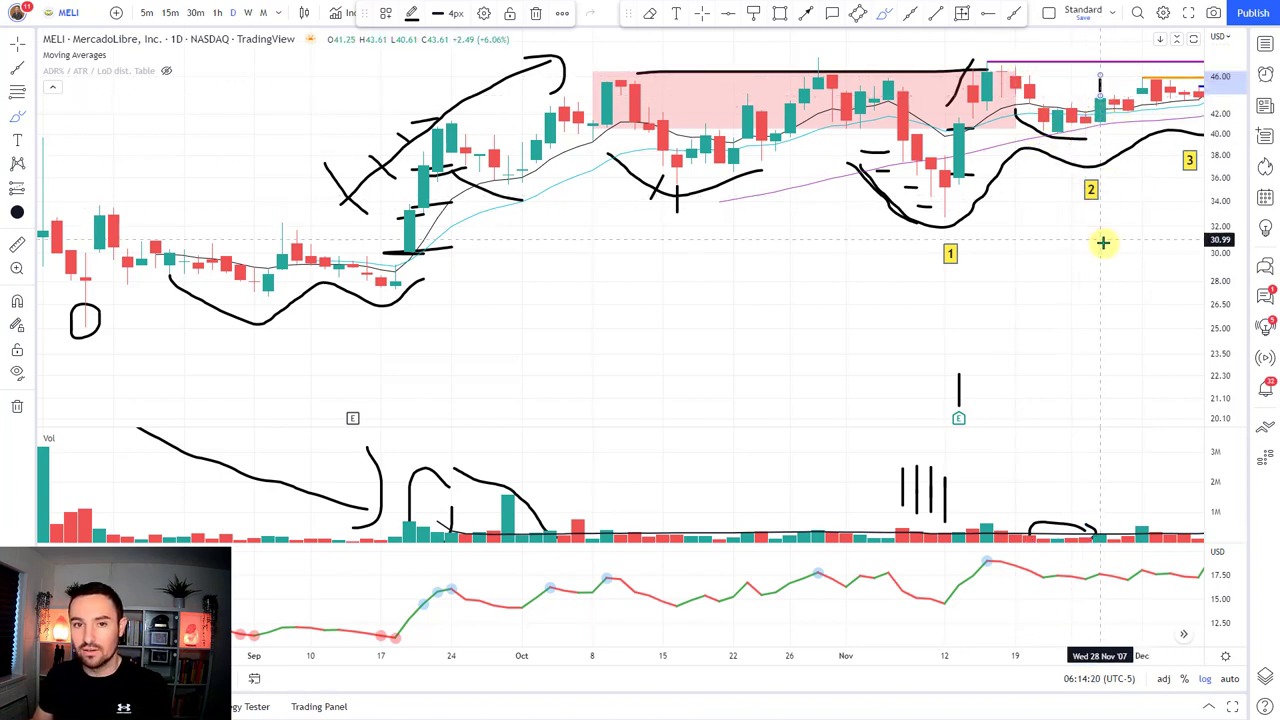
left_click_drag(1105, 517, 1123, 537)
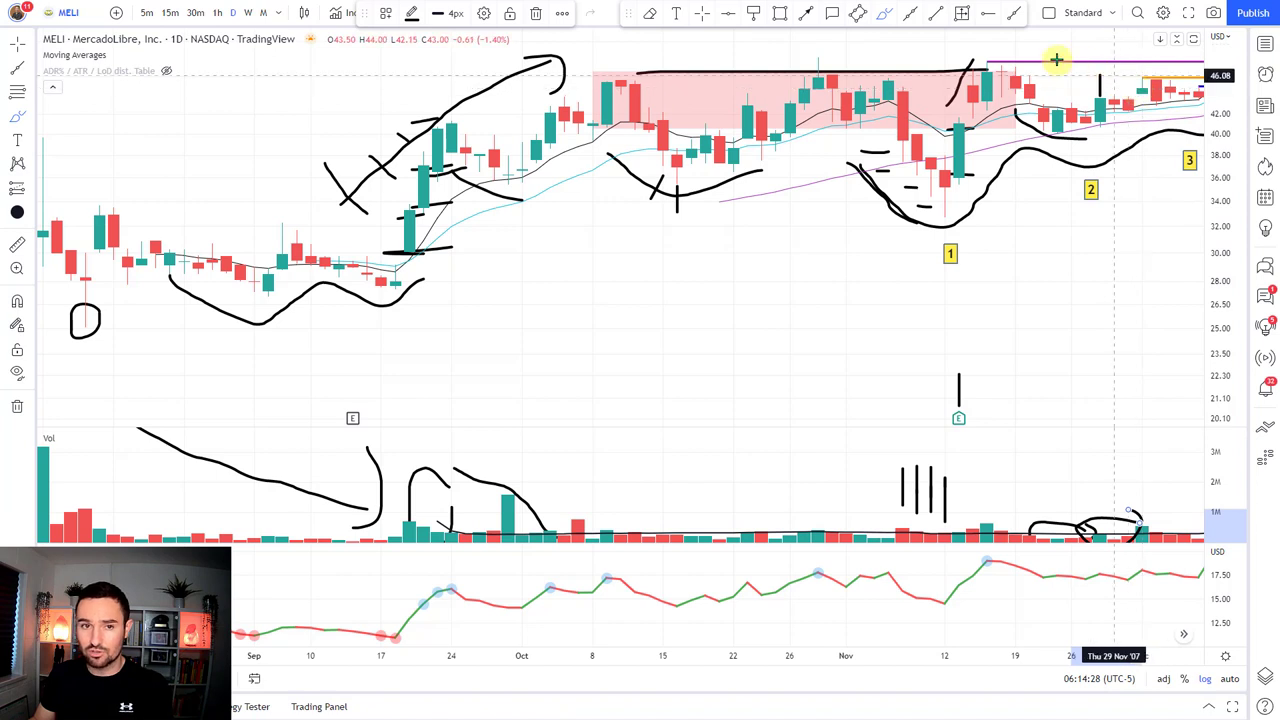
left_click(962, 12)
left_click(1128, 77)
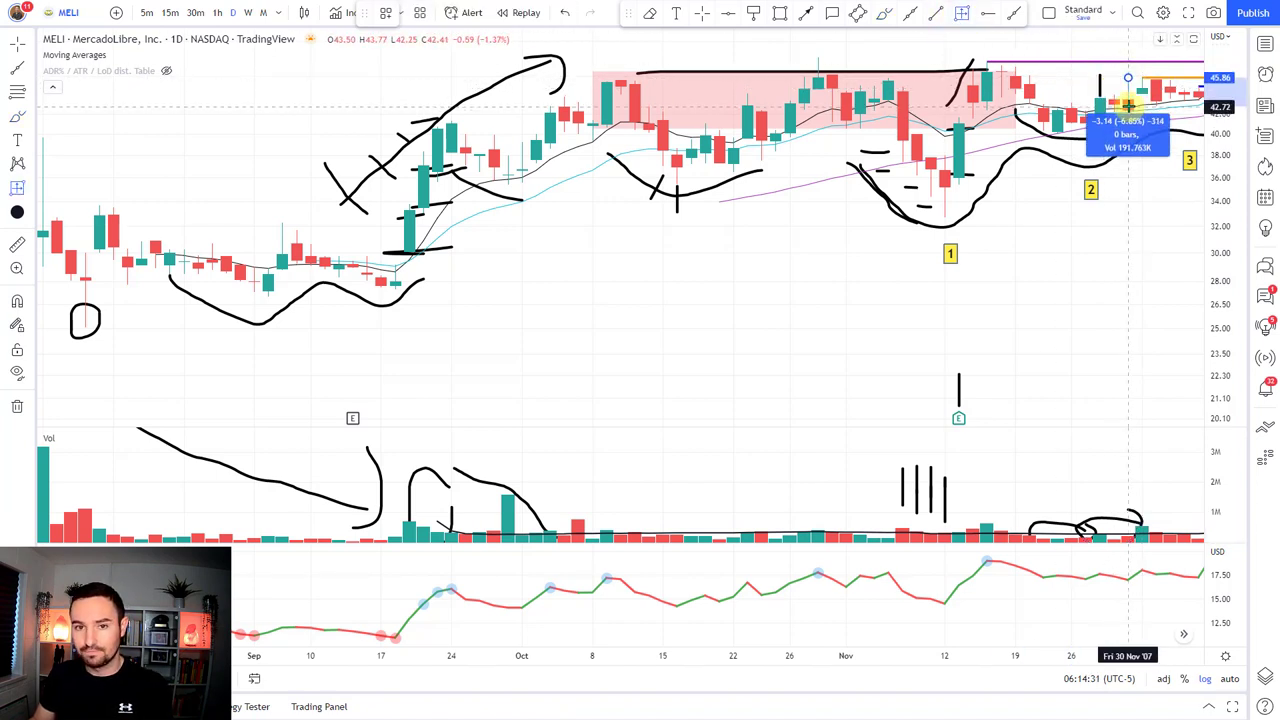
left_click(1128, 105)
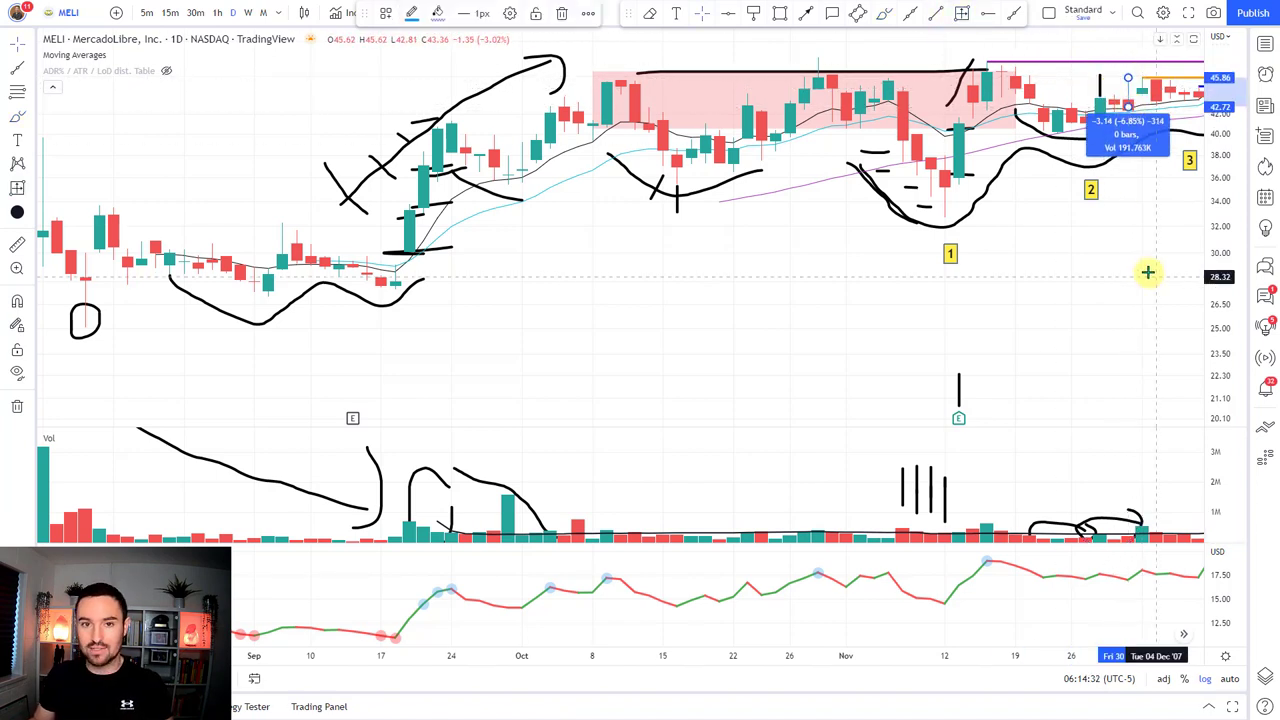
left_click(1130, 231)
Step: Place a date and price range measurement from the late-October high down to the level of the November low
left_click(962, 12)
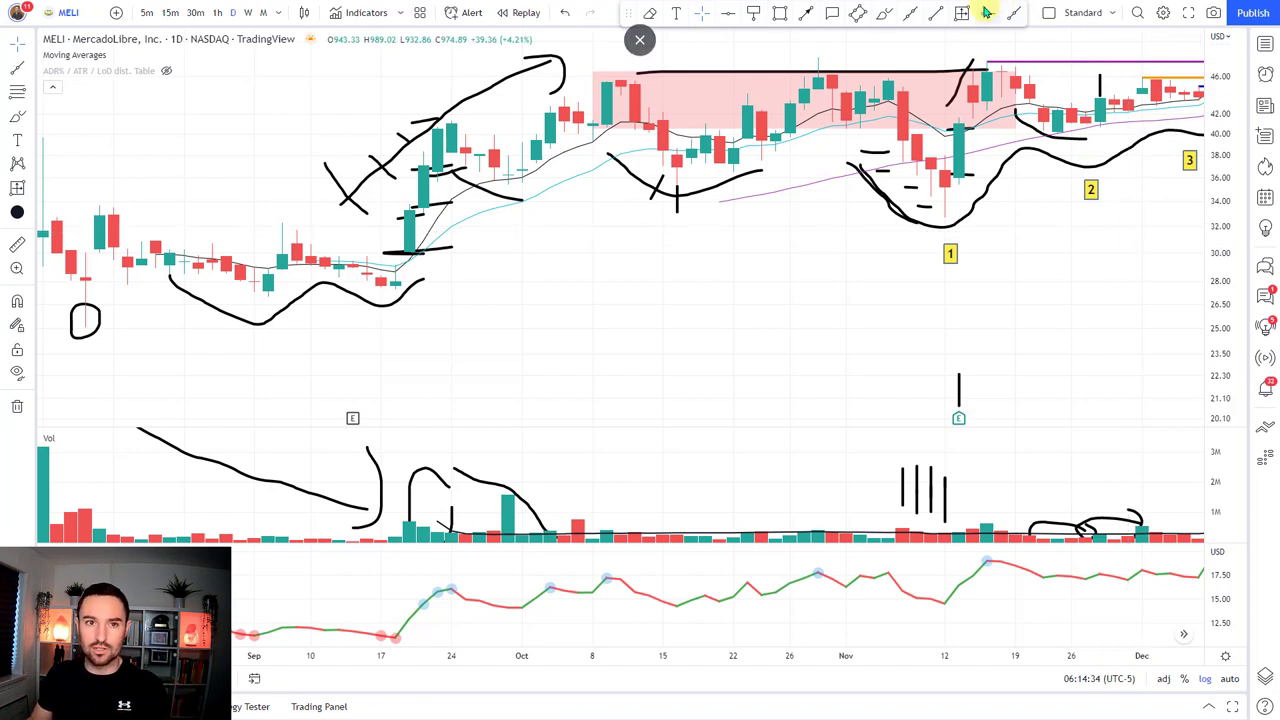
left_click(803, 57)
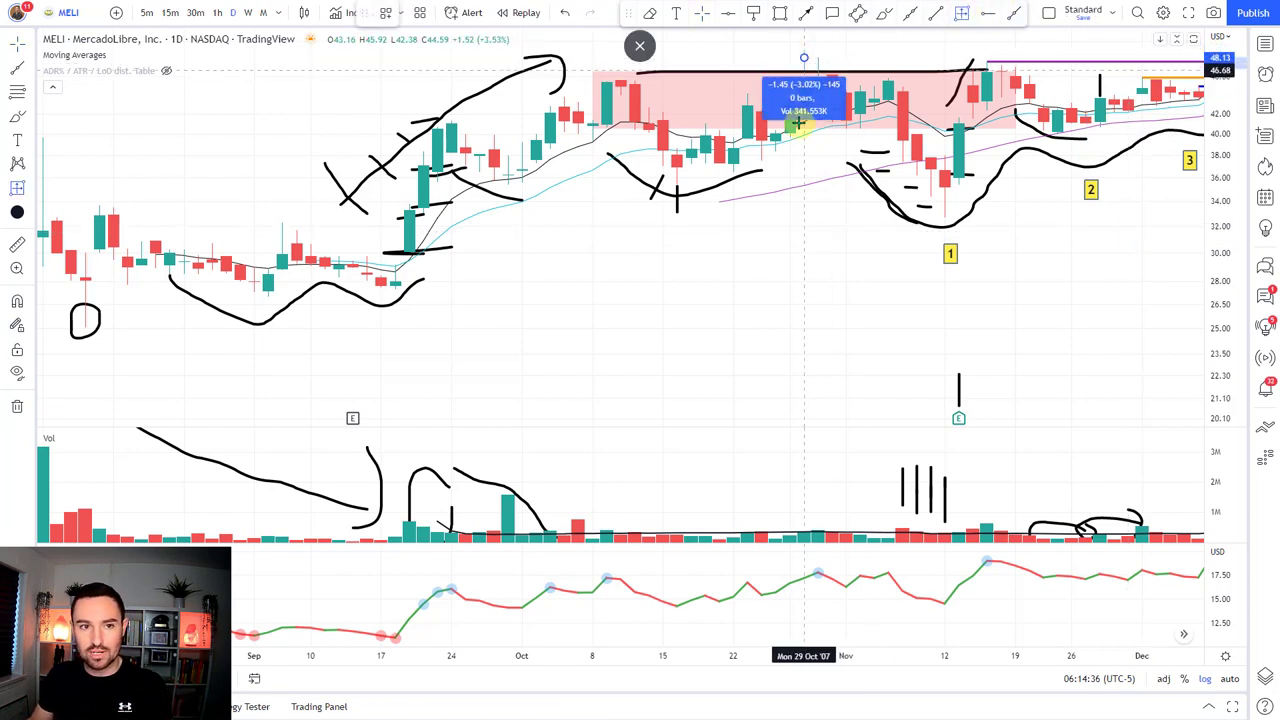
left_click(800, 216)
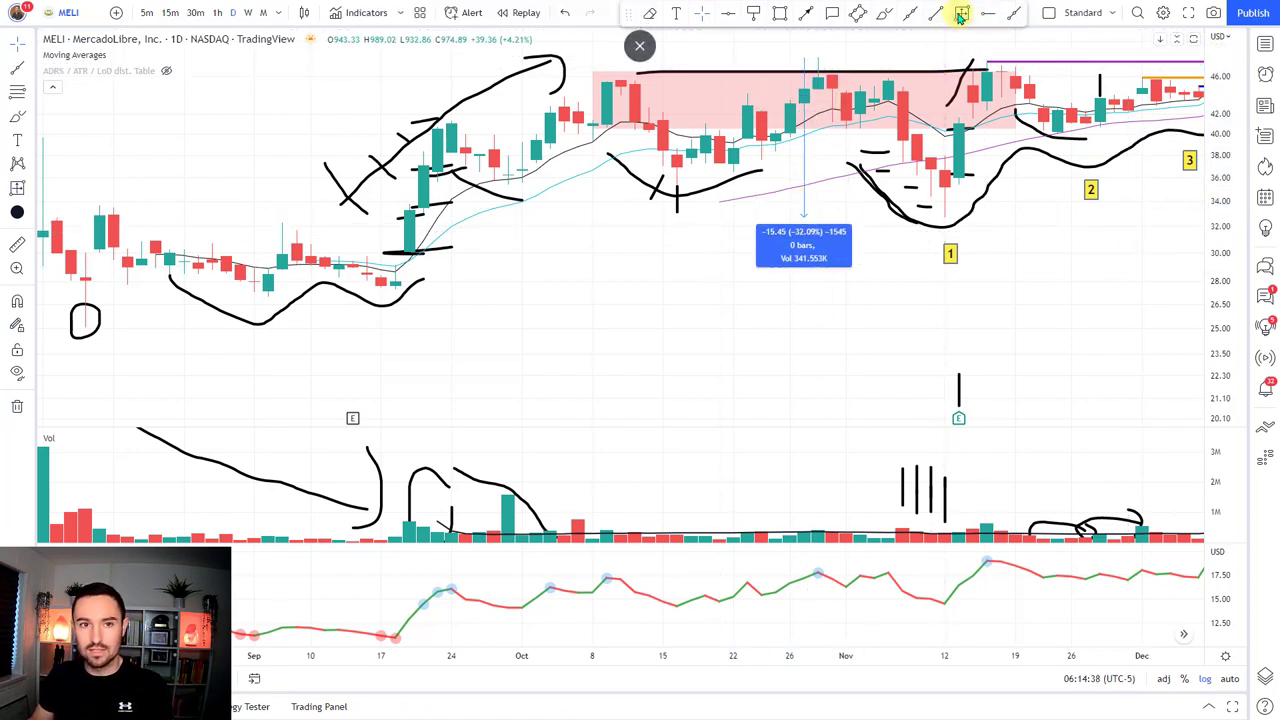
Step: Measure the second contraction from about 47.59 down near 39.8, and the third from 46.08 down to 42.72
left_click(1015, 62)
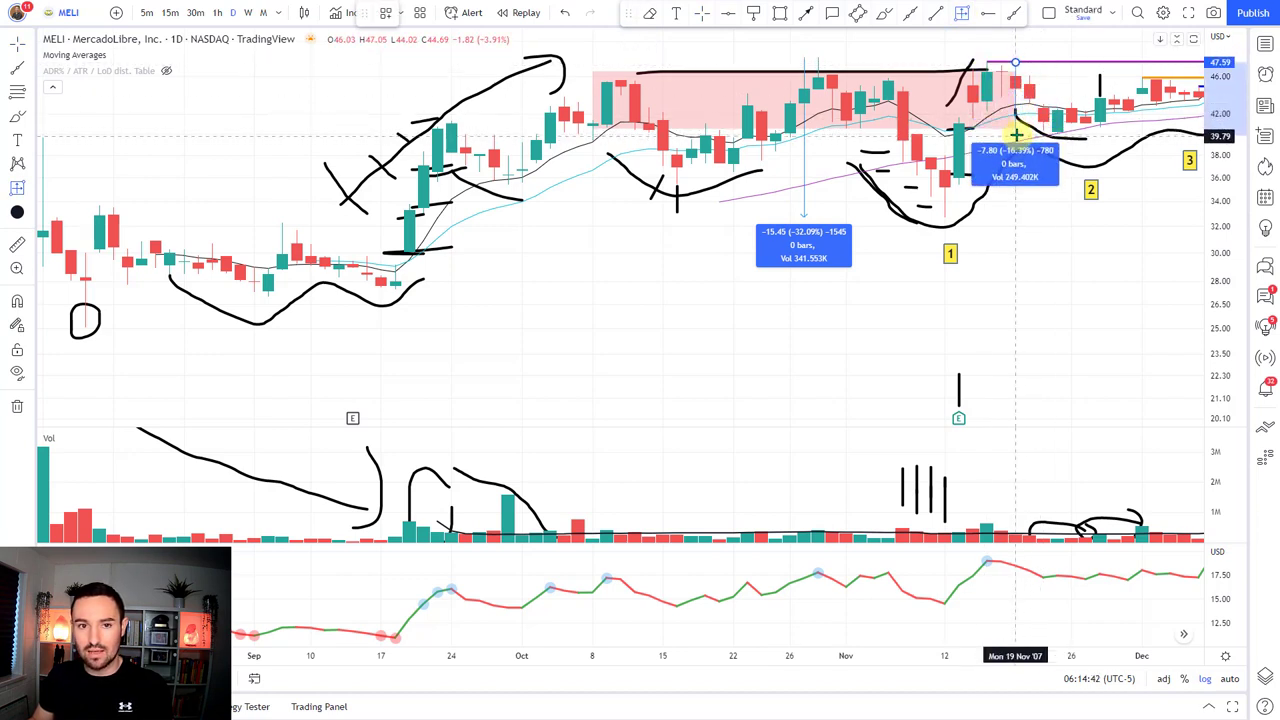
left_click(1017, 135)
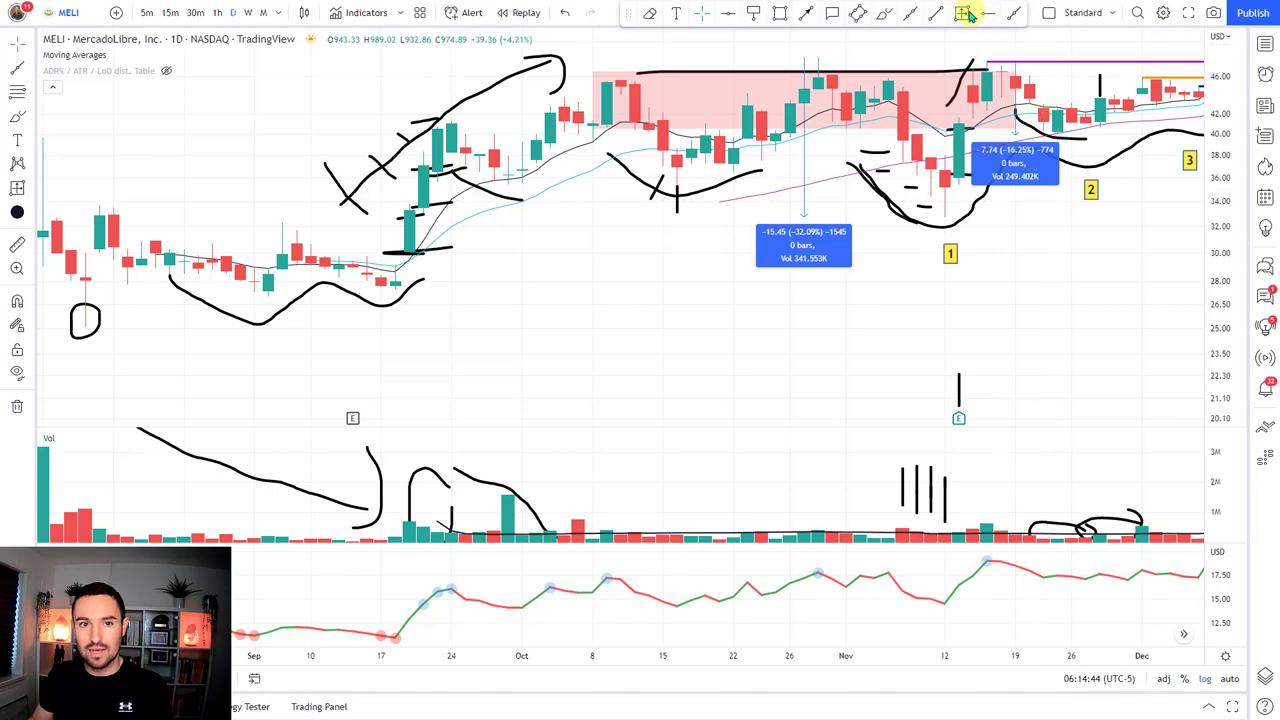
left_click(1142, 75)
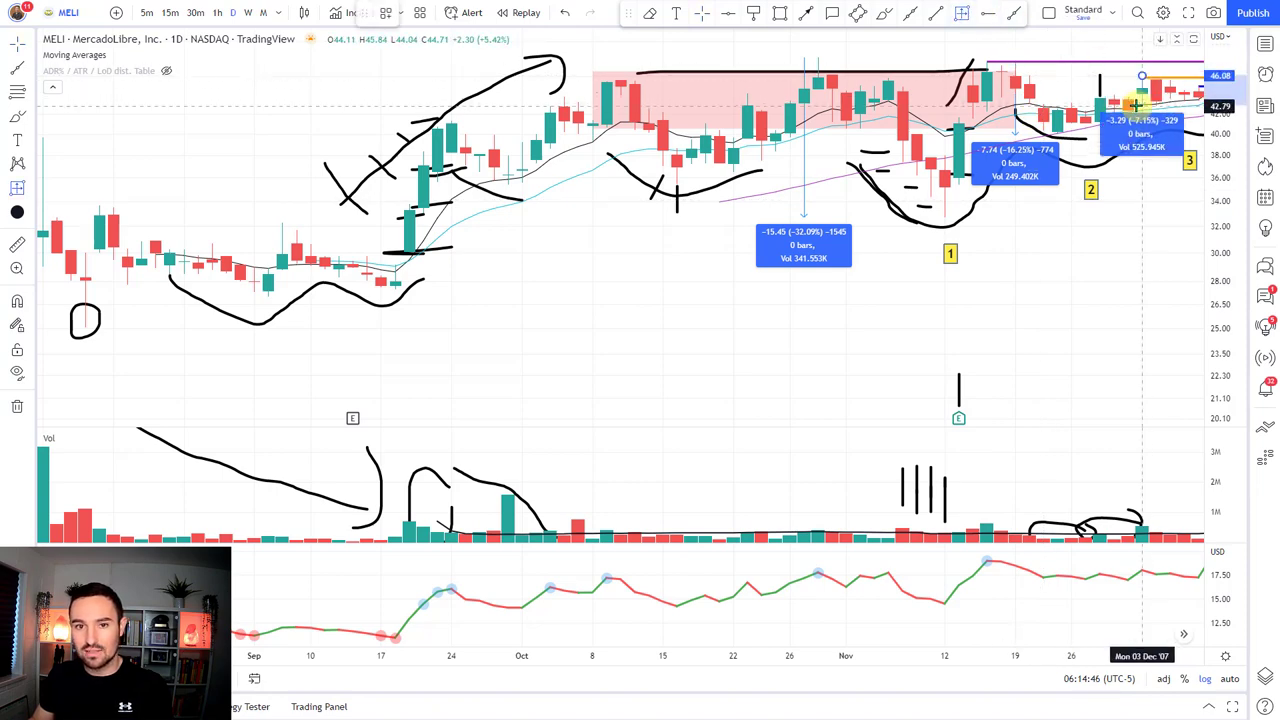
left_click(1135, 105)
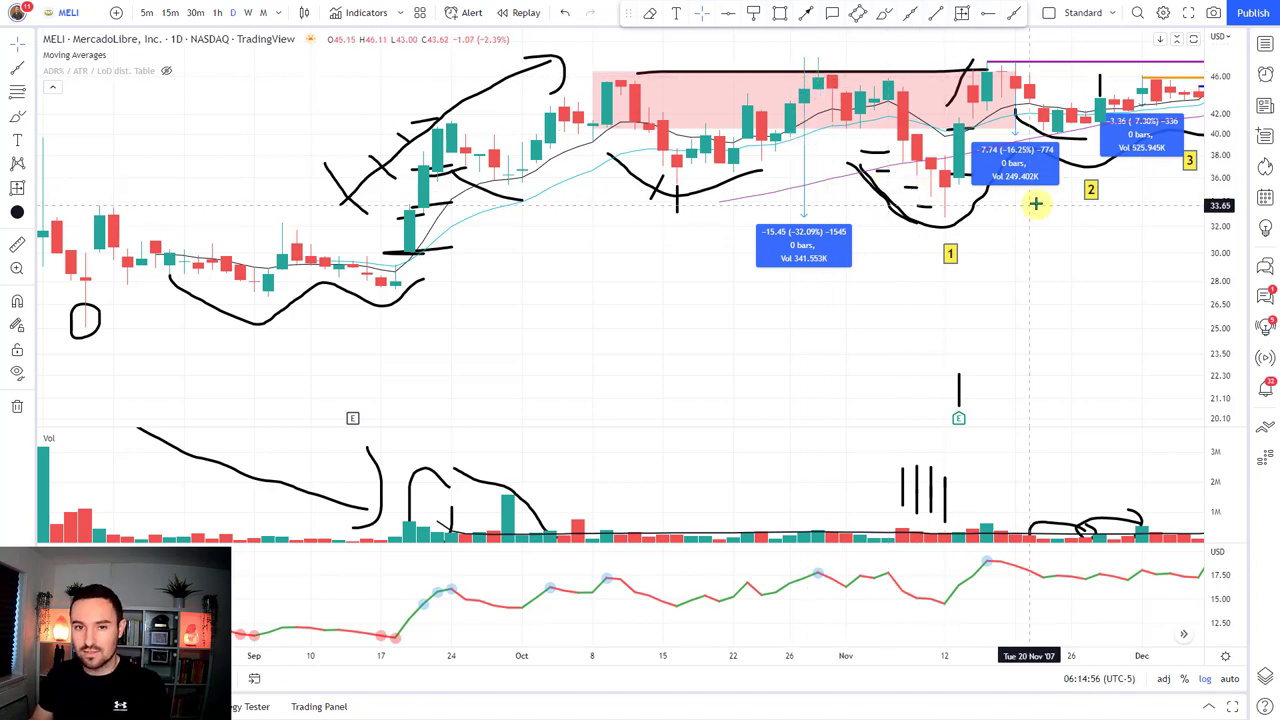
Step: Delete the three date and price range measurements placed on the contractions
left_click(1142, 130)
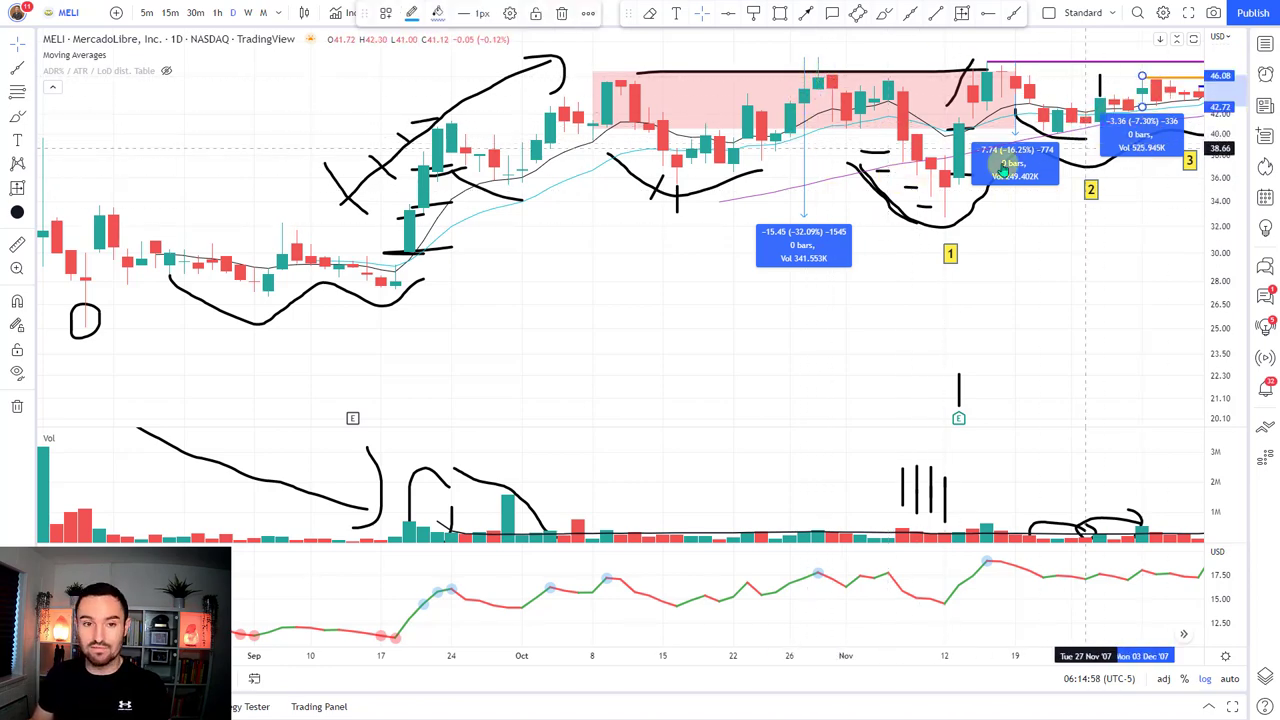
key("Delete")
left_click(1014, 162)
key("Delete")
left_click(812, 246)
key("Delete")
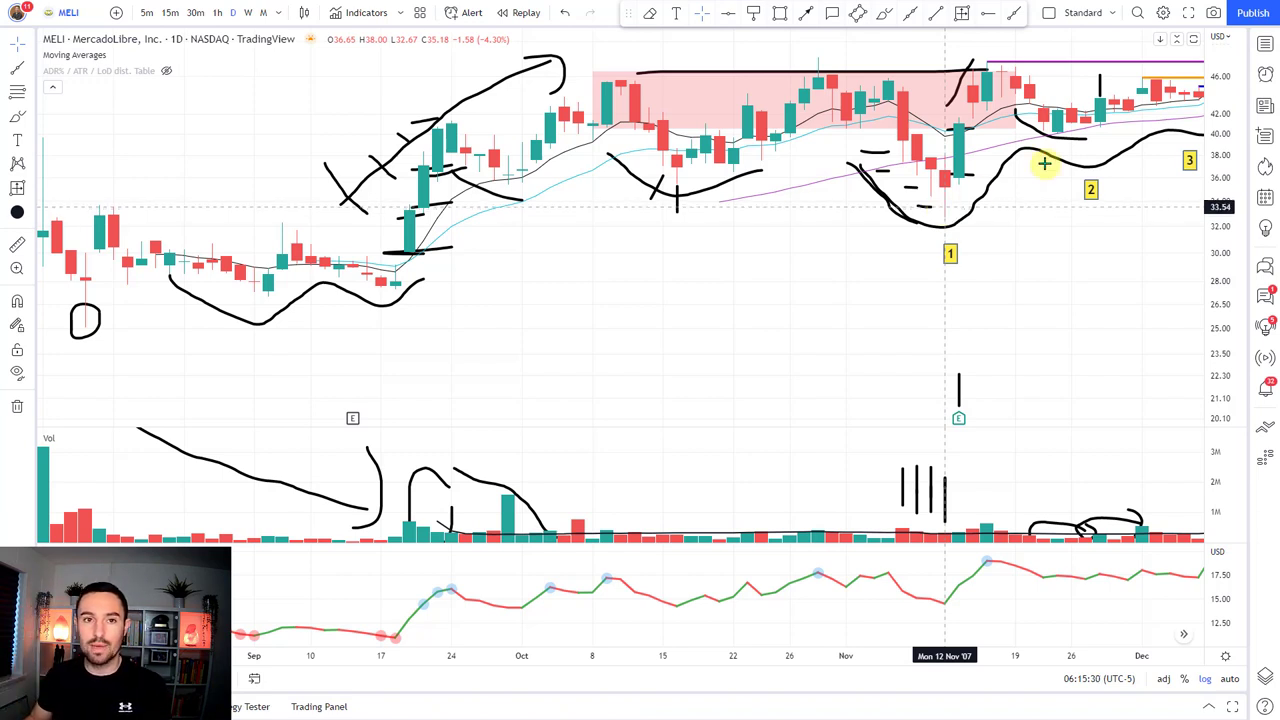
Step: Draw a downward arrow pointing to the 7 December bar in the volume pane
left_click(806, 12)
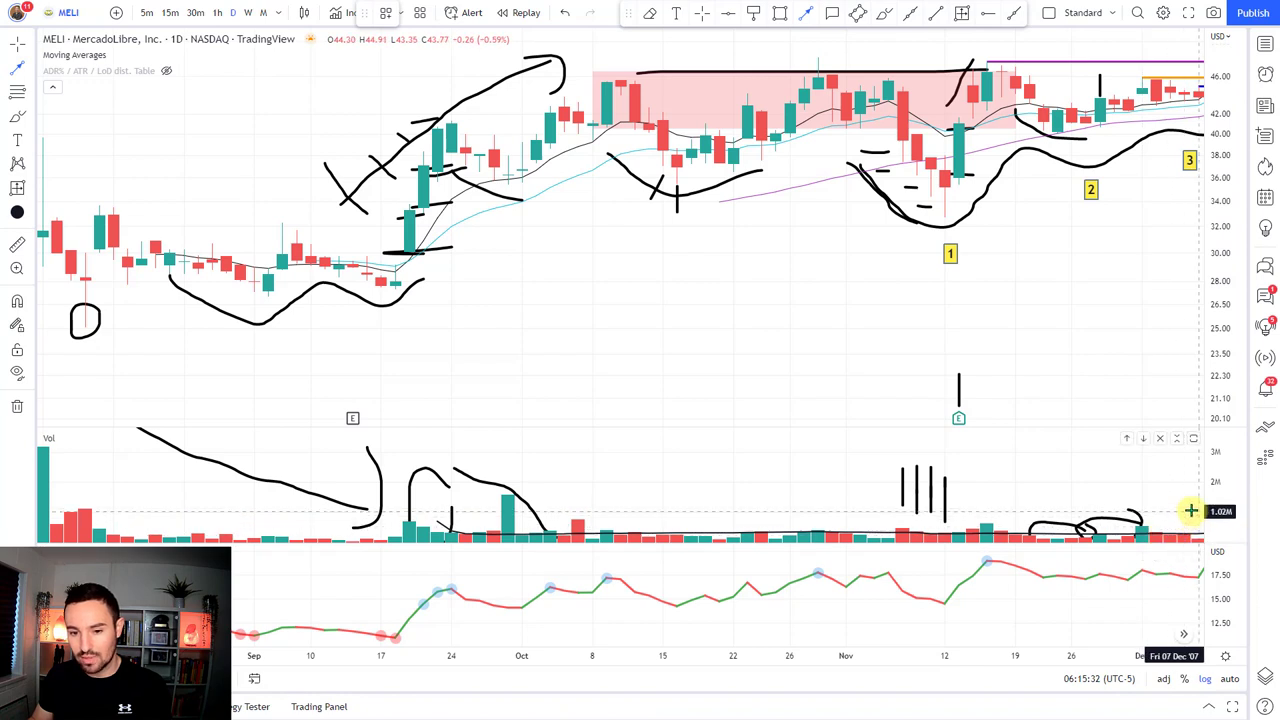
left_click_drag(1196, 512, 1196, 535)
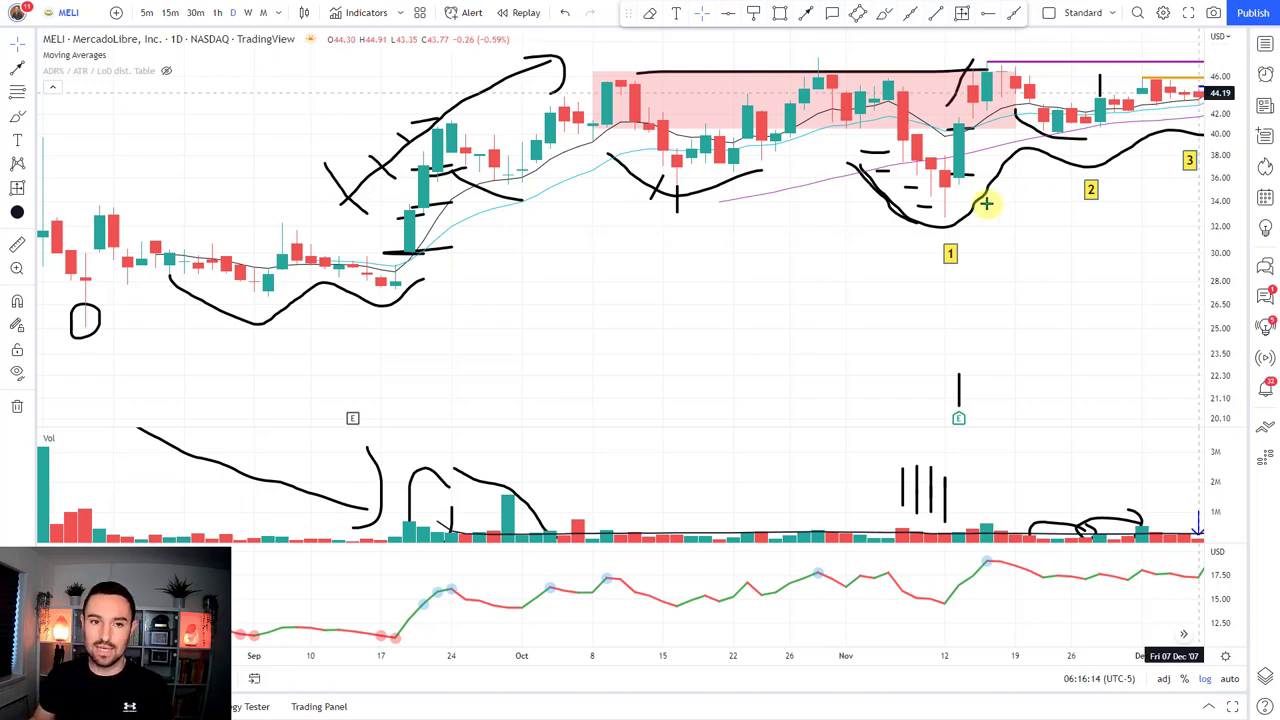
left_click(871, 129)
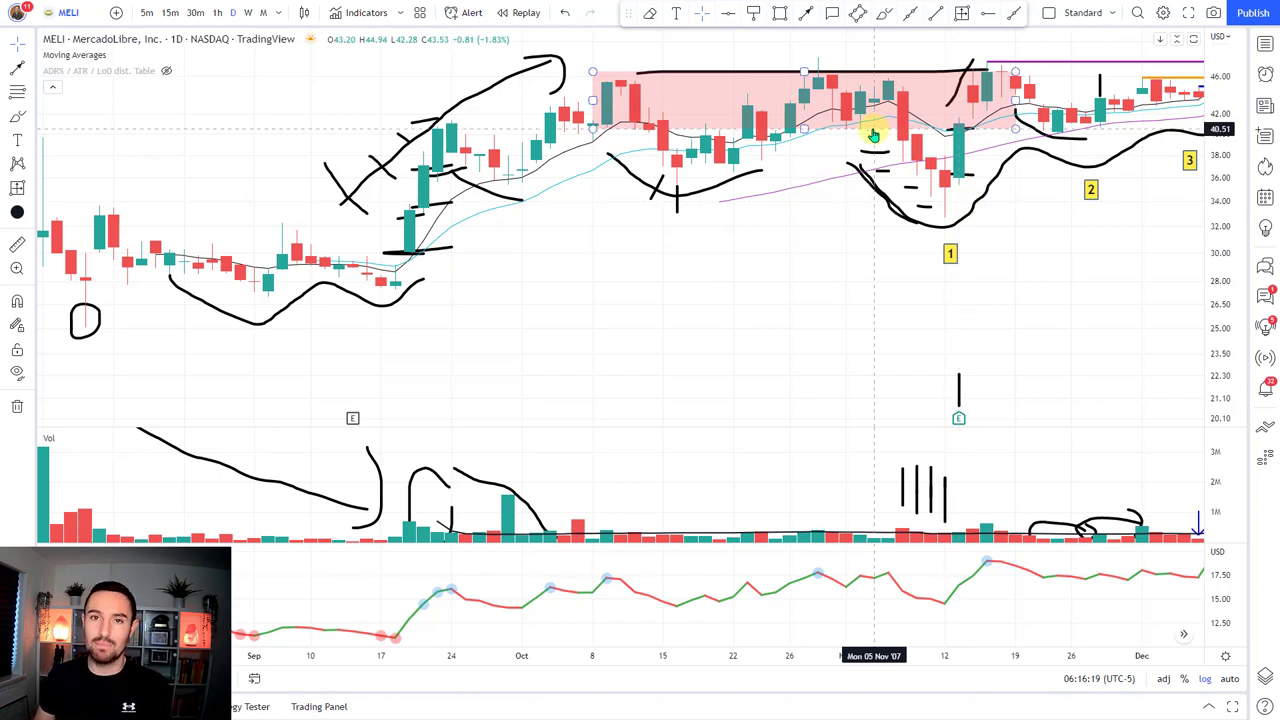
left_click(1040, 108)
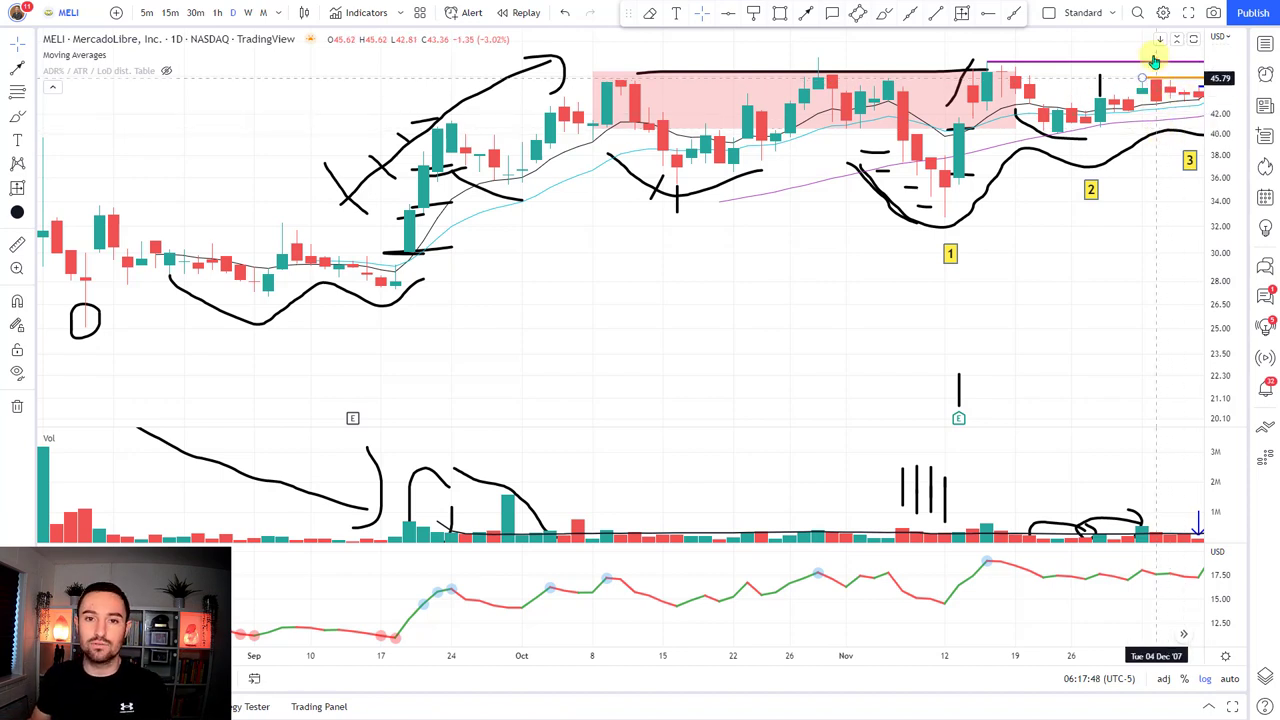
Step: Place a date and price range measurement at 13 September from 44.76 down to 42.65
left_click(962, 14)
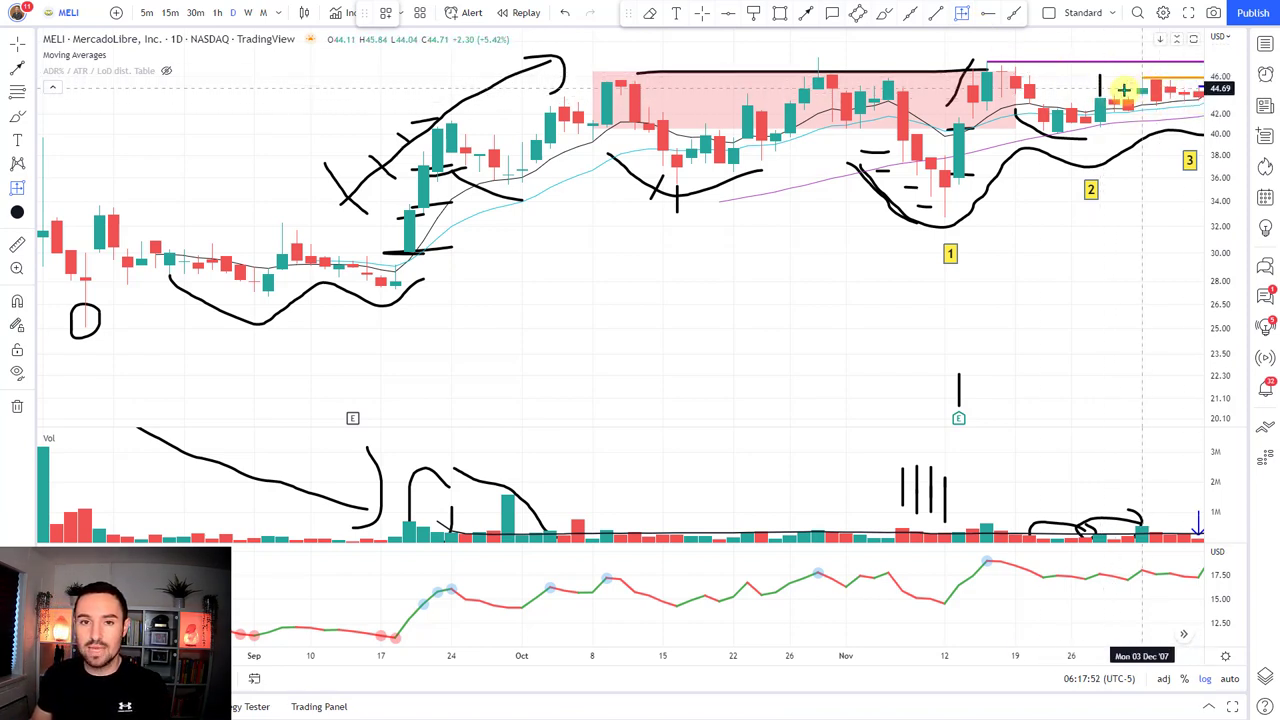
left_click(354, 88)
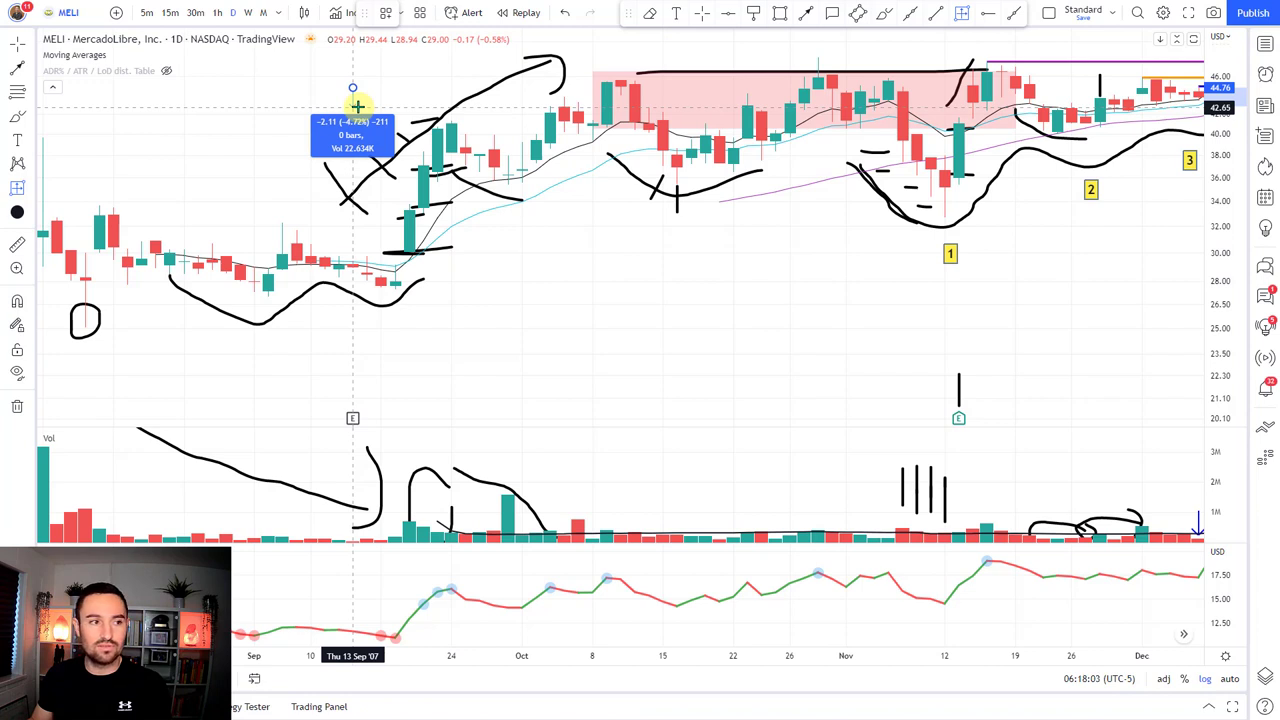
left_click(357, 105)
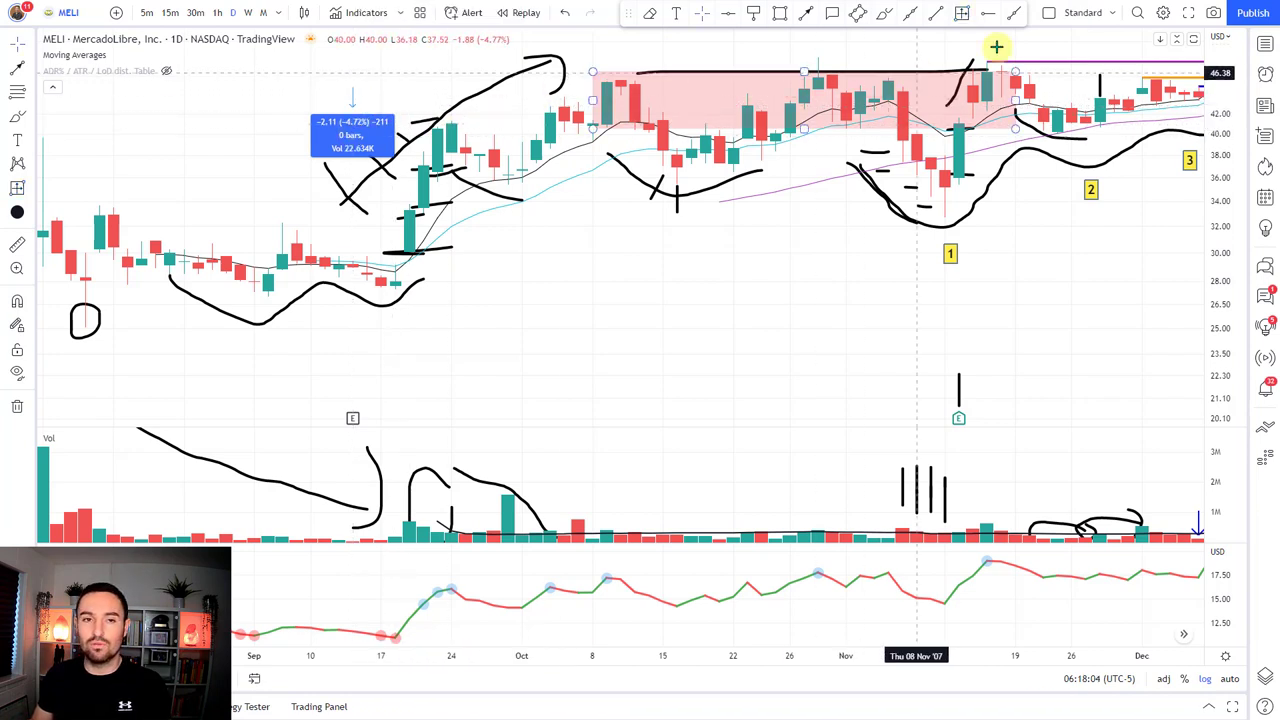
Step: Measure the price drops from 46.01 to 42.51 and from 47.44 to about 42.58 with two further ranges
left_click(234, 76)
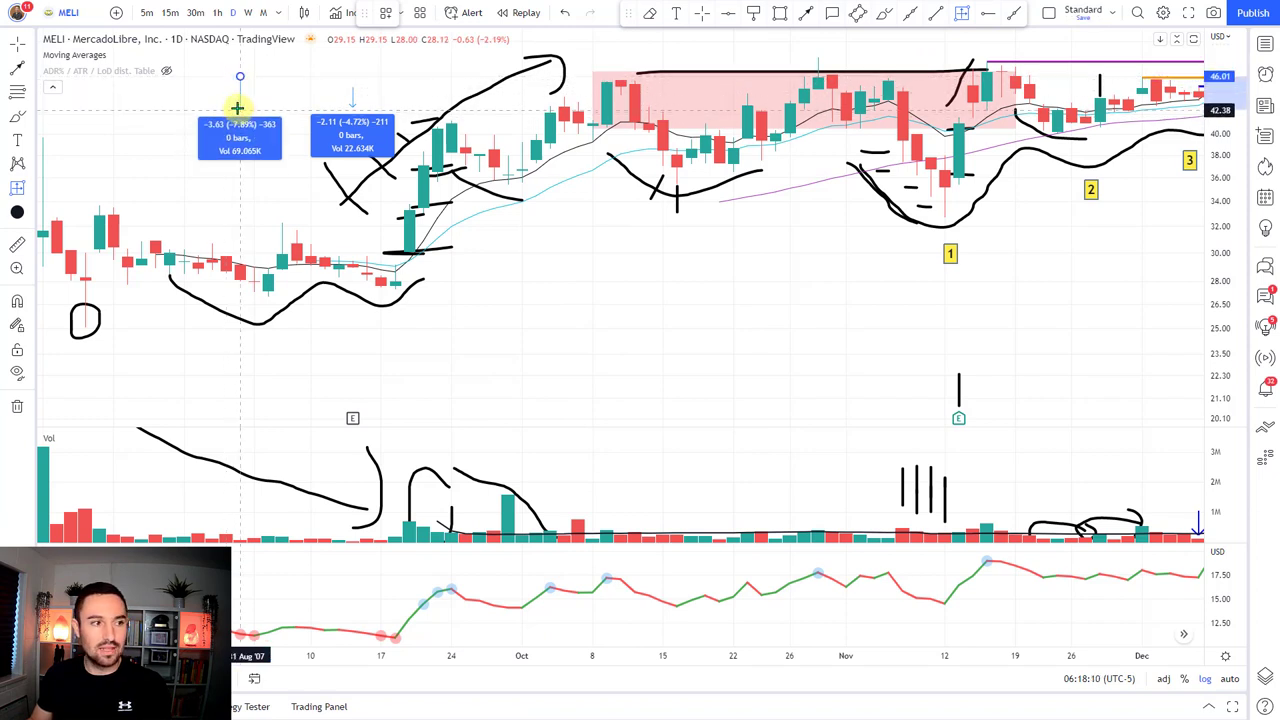
left_click(237, 107)
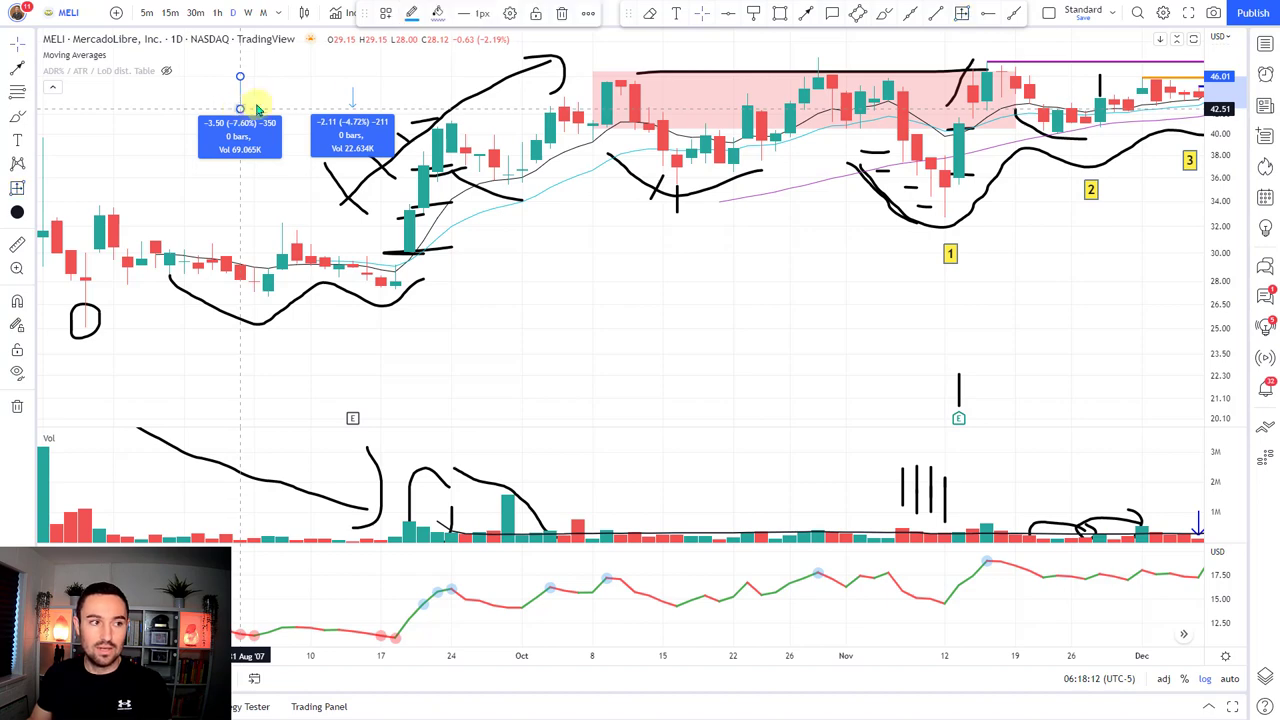
left_click(1043, 63)
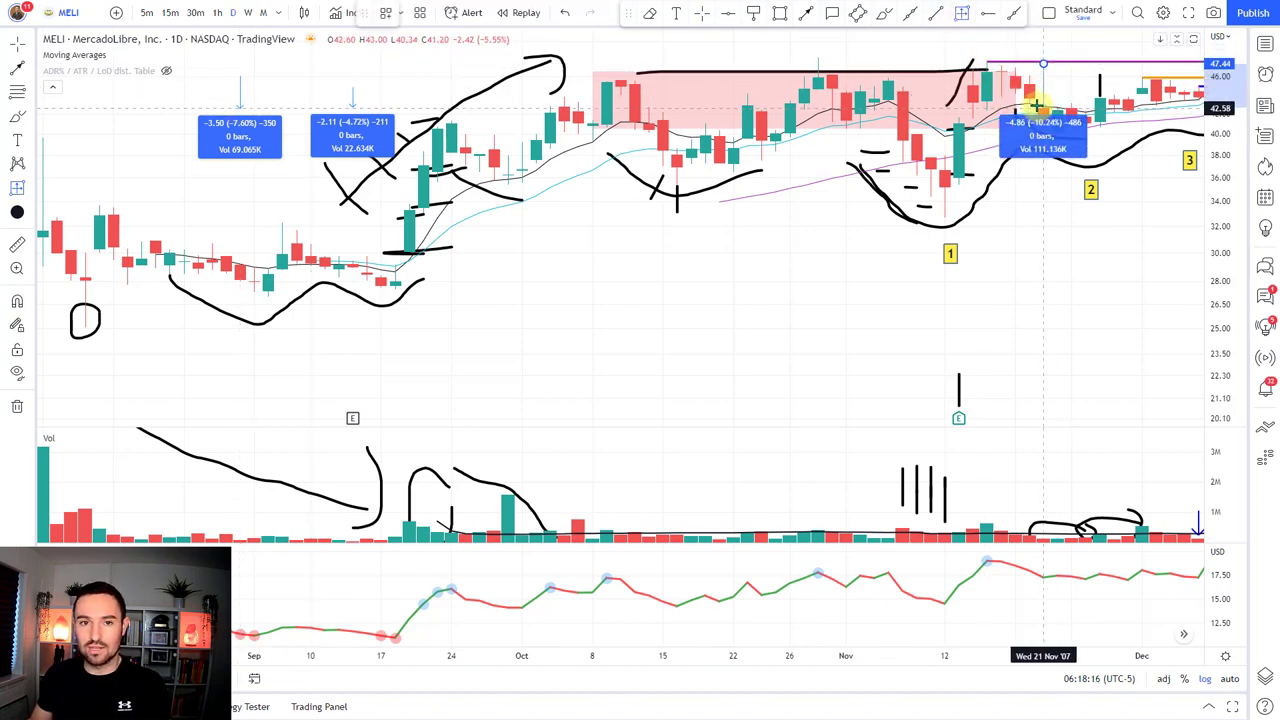
left_click(1040, 108)
Step: Delete the two wider range measurements along with the orange and purple horizontal lines above the contractions
key("Delete")
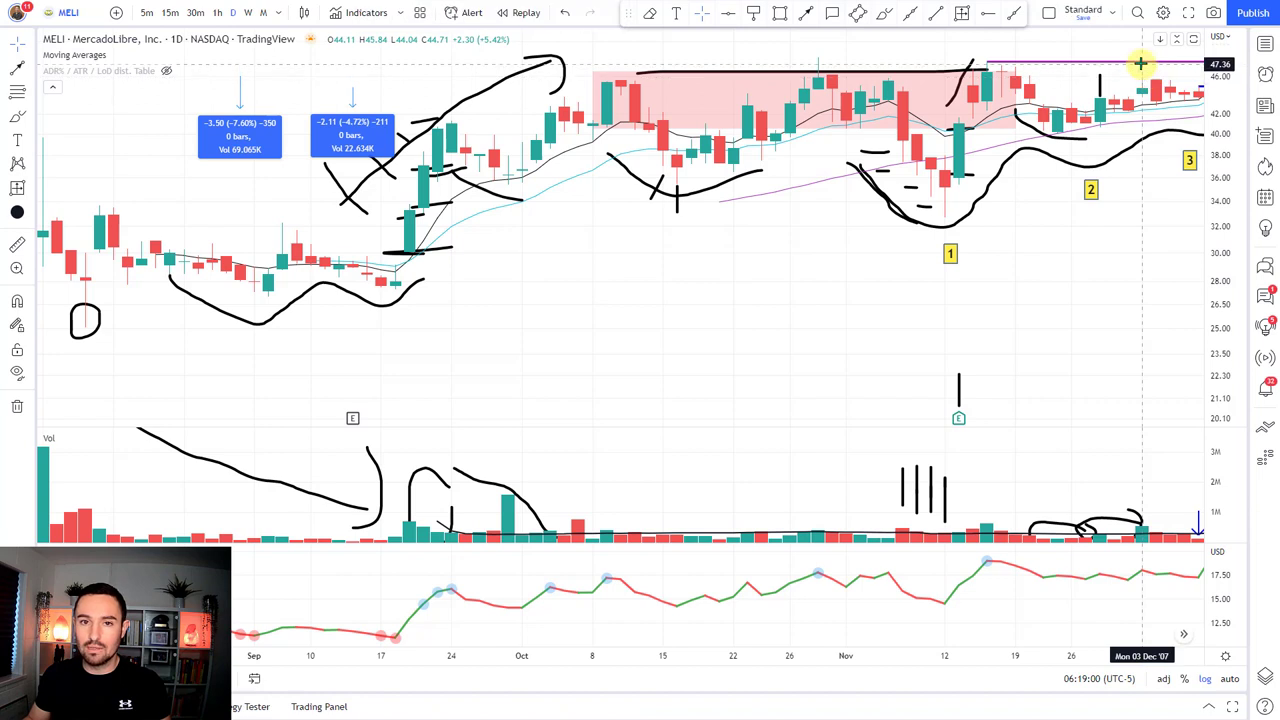
left_click(224, 143)
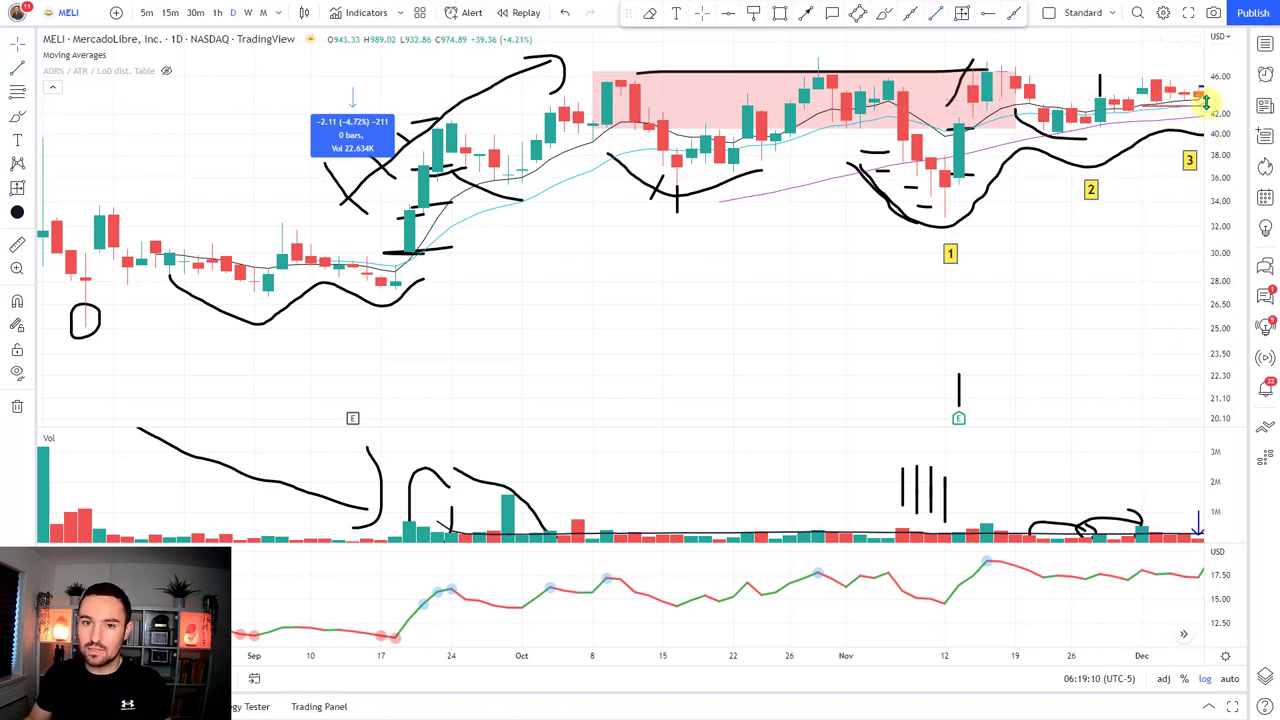
Step: Stretch the remaining 13 September range measurement downward to about −2.32 (−5.18%)
double_click(354, 107)
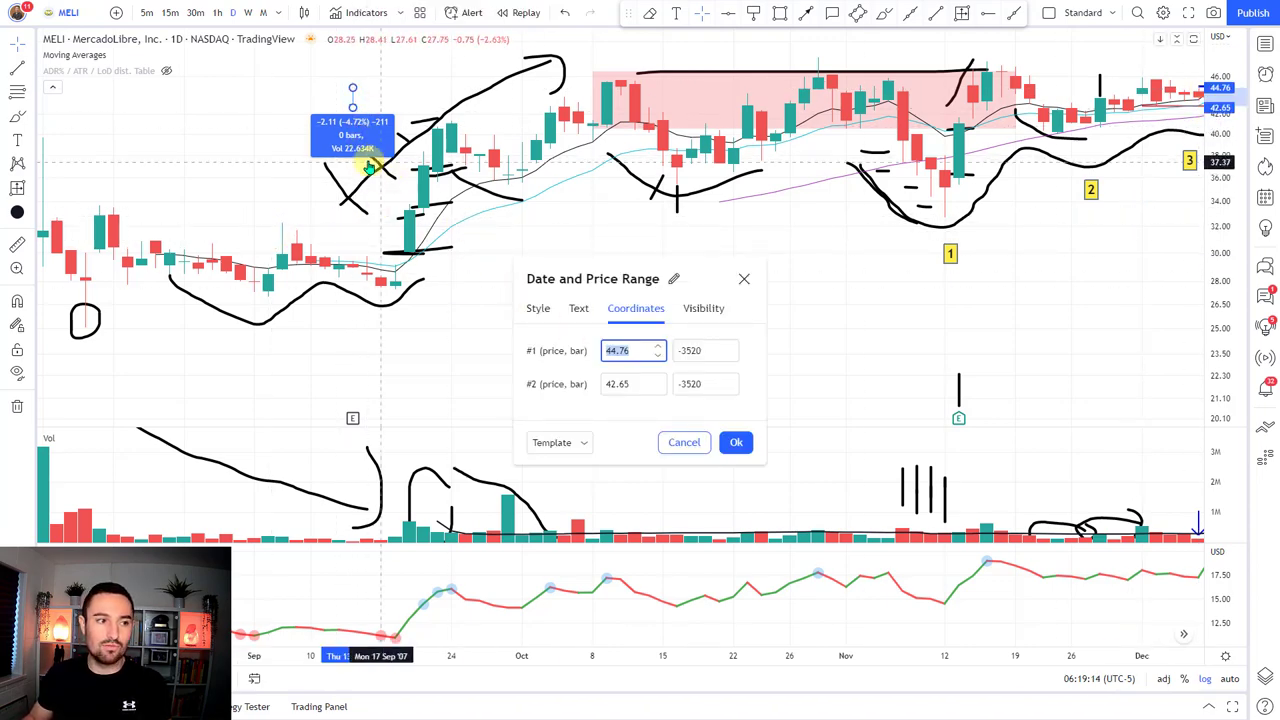
key("Escape")
left_click_drag(357, 108, 357, 110)
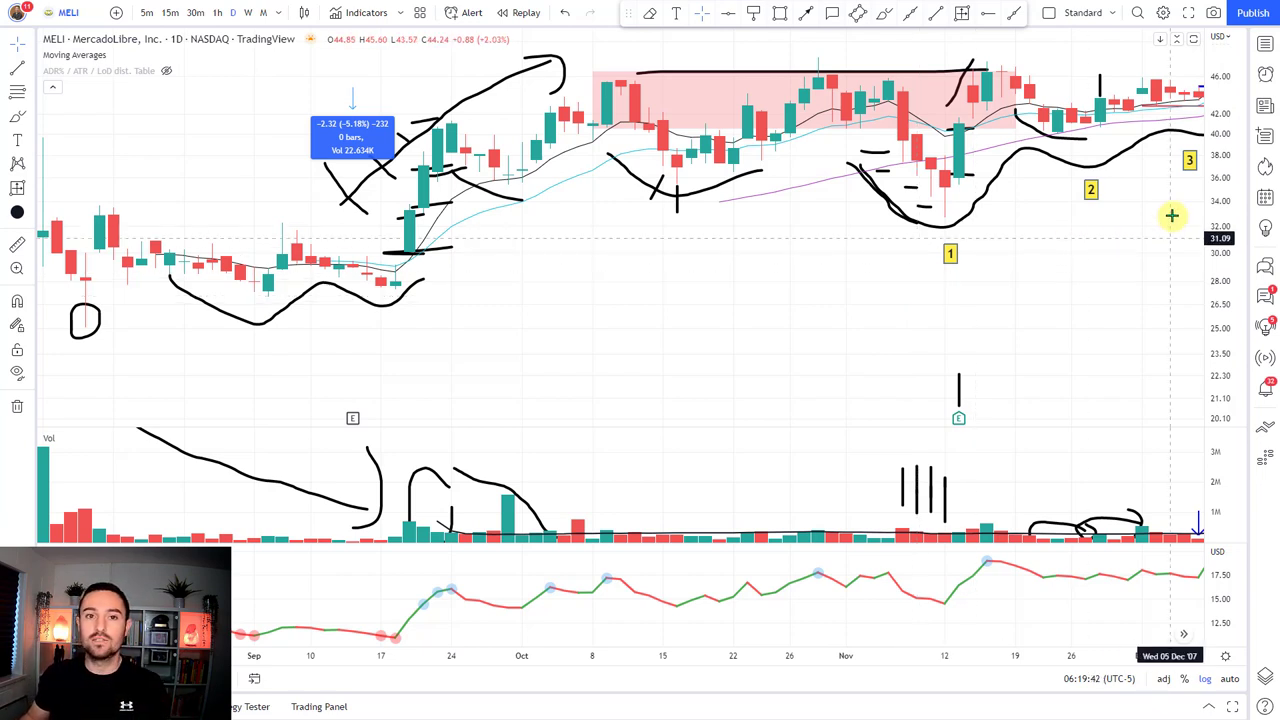
Step: Place a range of about +4.47 (9.98%) at 27 November and mark its top with a green dashed horizontal ray at about 49.39
left_click(961, 12)
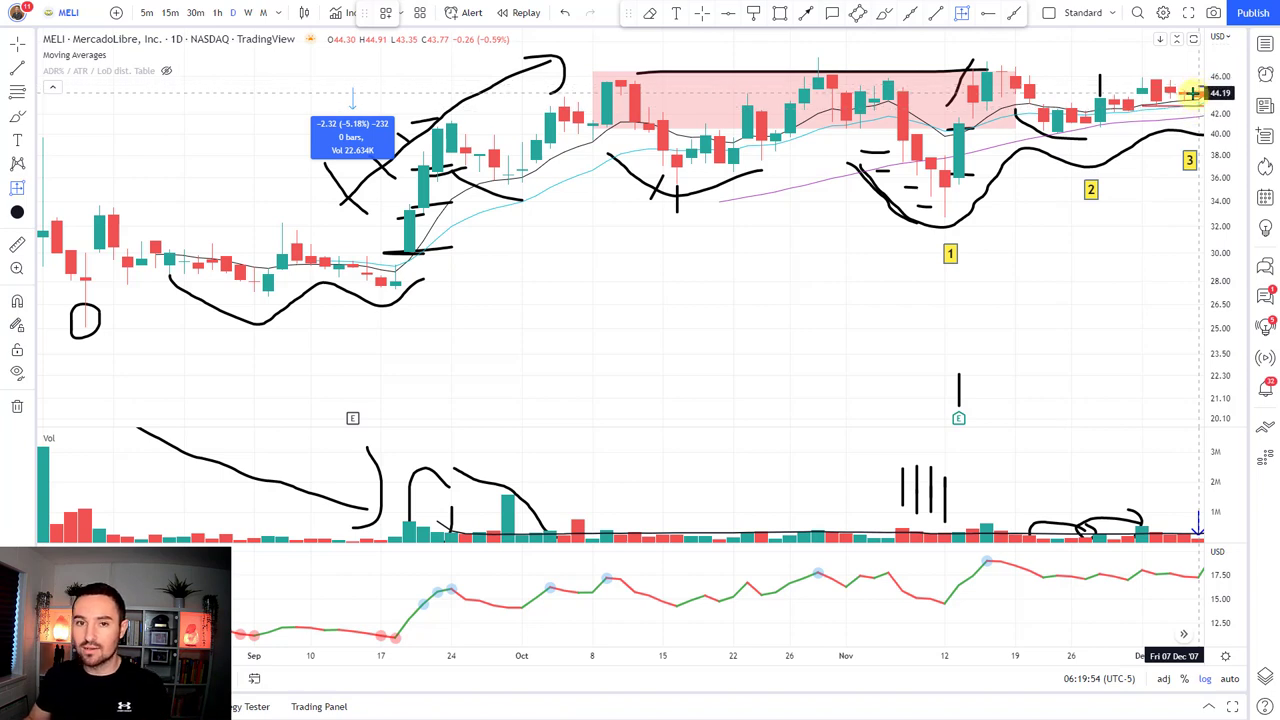
left_click(1086, 88, "shift")
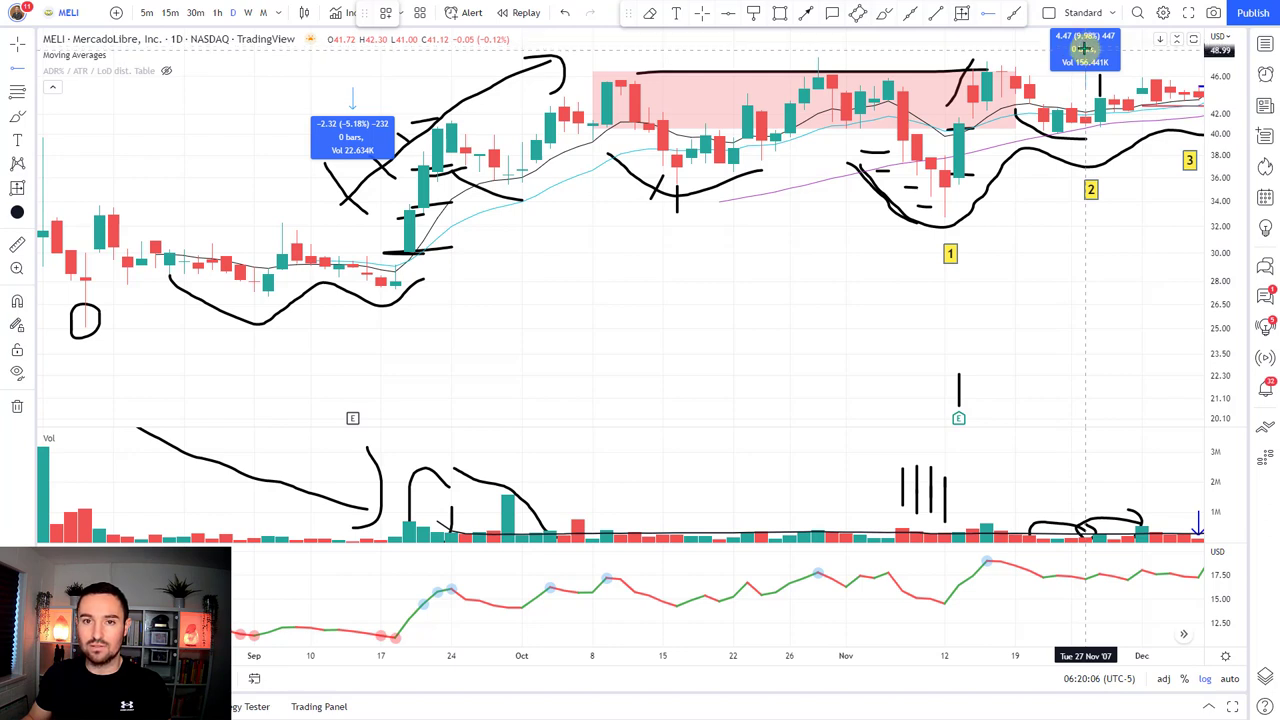
left_click(1085, 47)
left_click(411, 13)
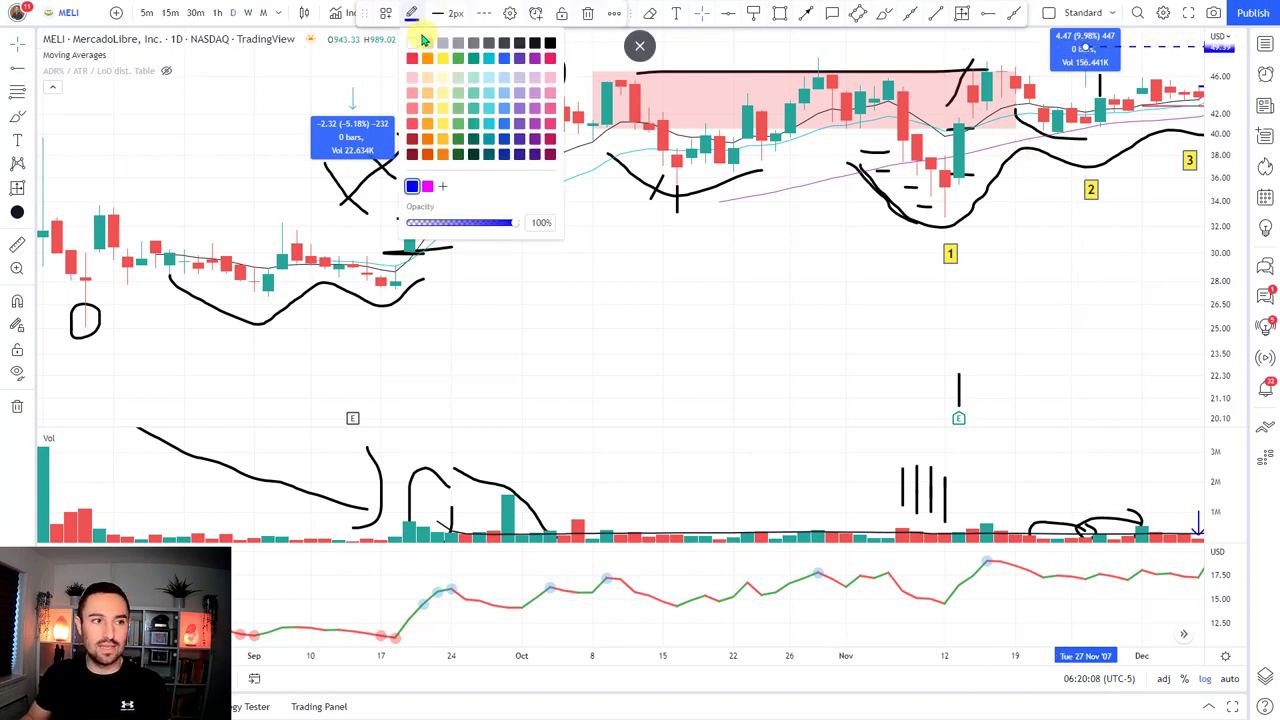
left_click(458, 60)
left_click(212, 74)
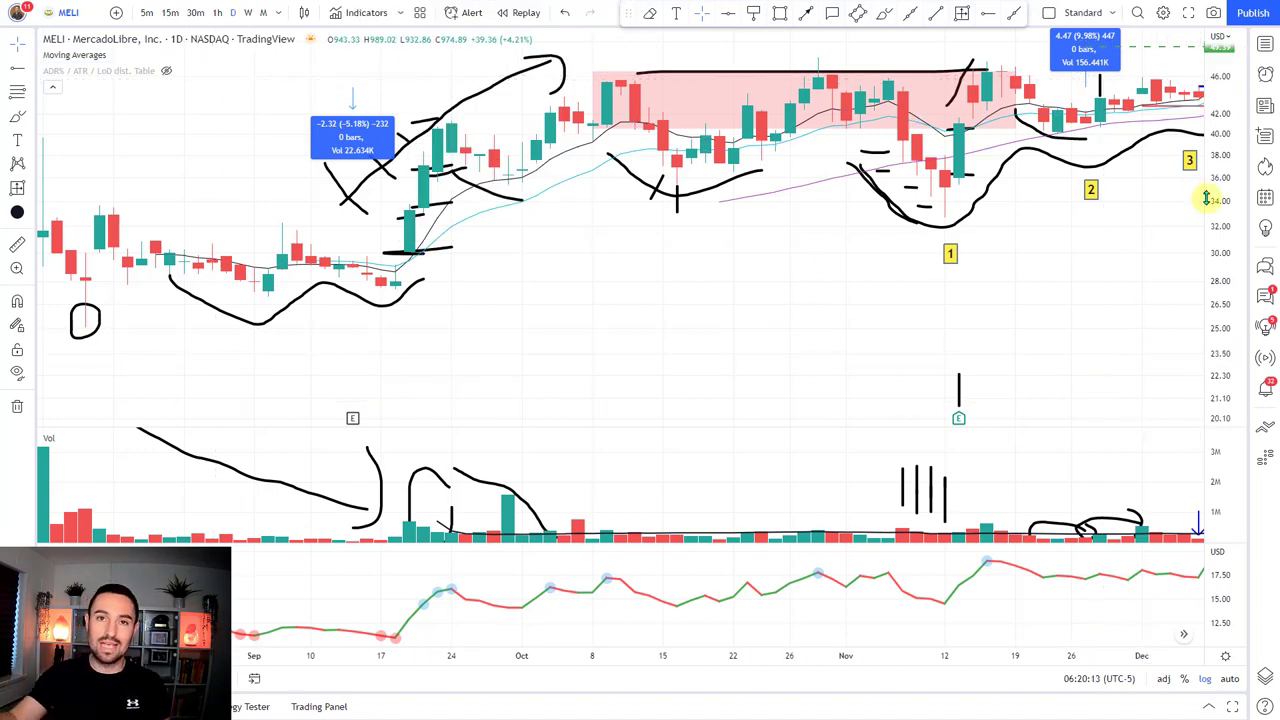
Step: Add a horizontal ray at 44.91 from the 7 December candle and colour it blue
left_click(1197, 87)
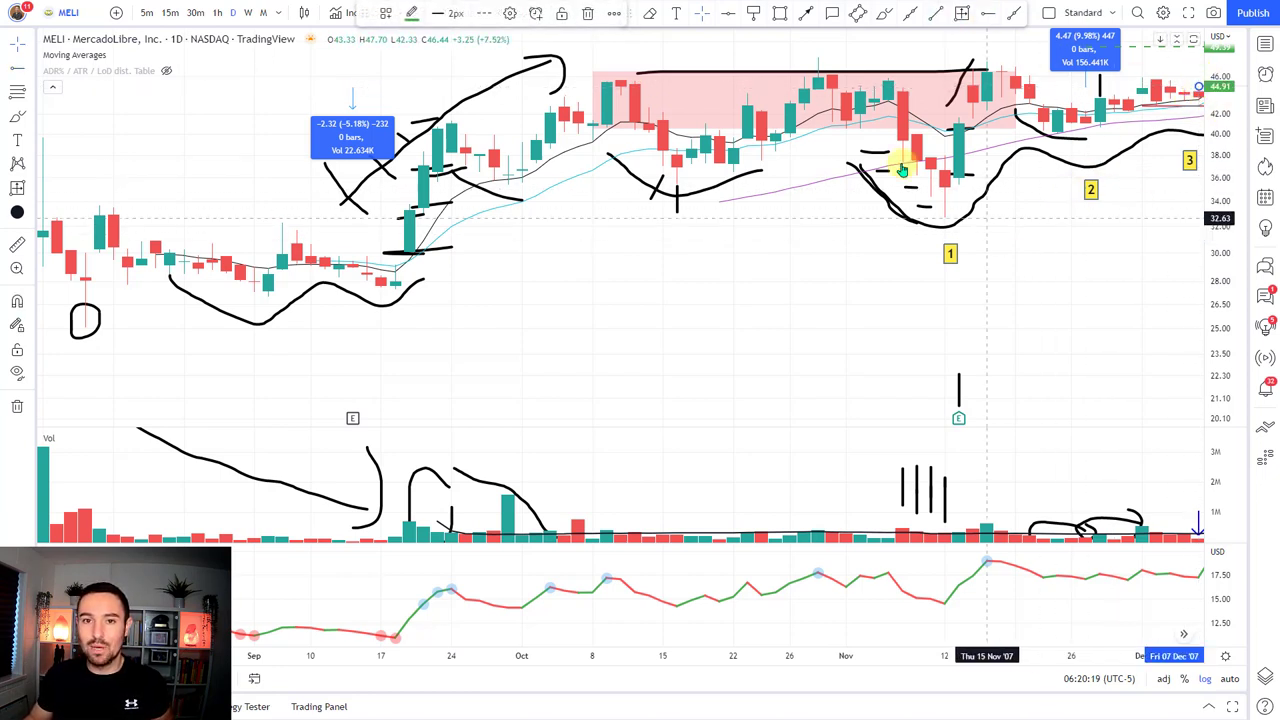
left_click(411, 12)
left_click(814, 243)
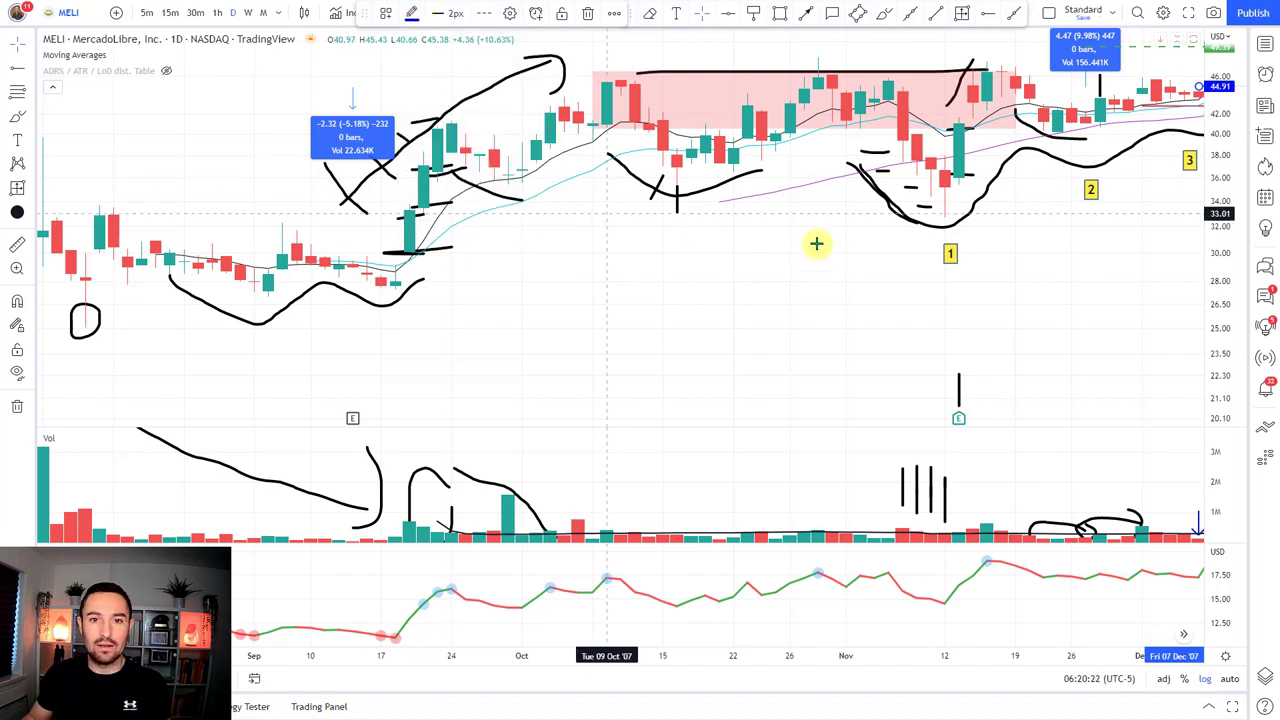
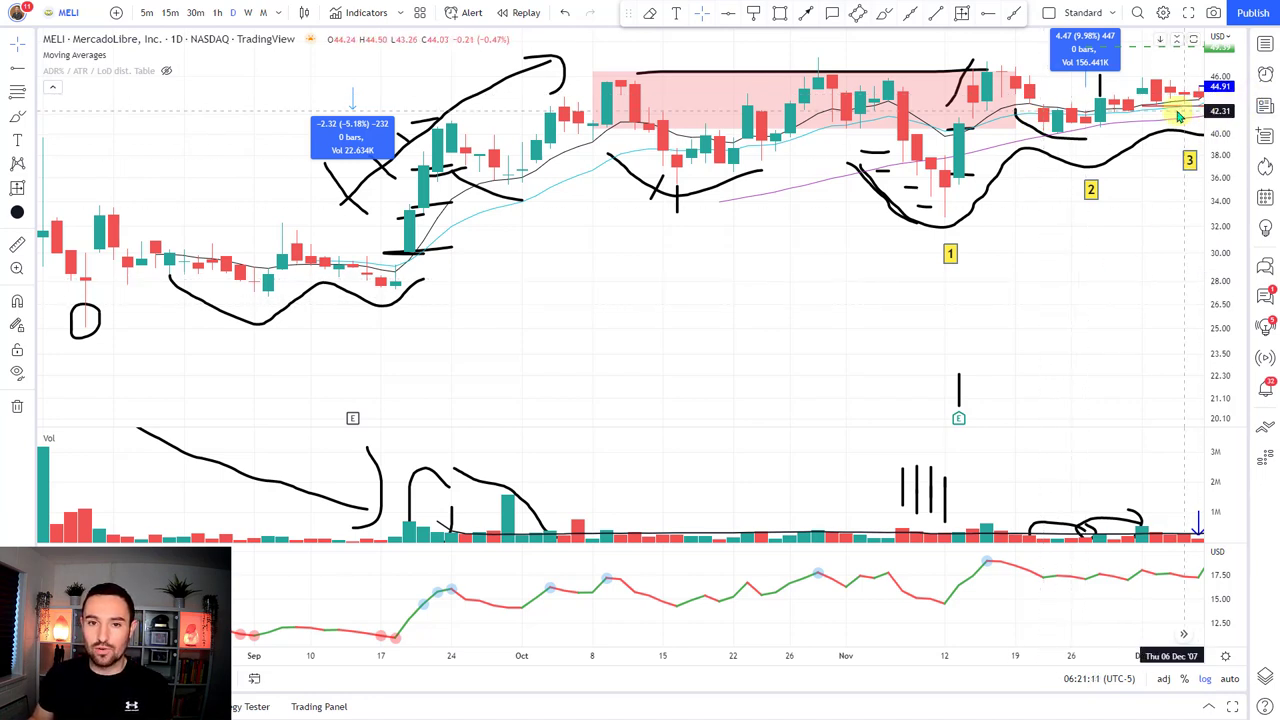
Step: Add a dashed horizontal ray at about 42.79 from the 3 December candle and colour it red
left_click(987, 12)
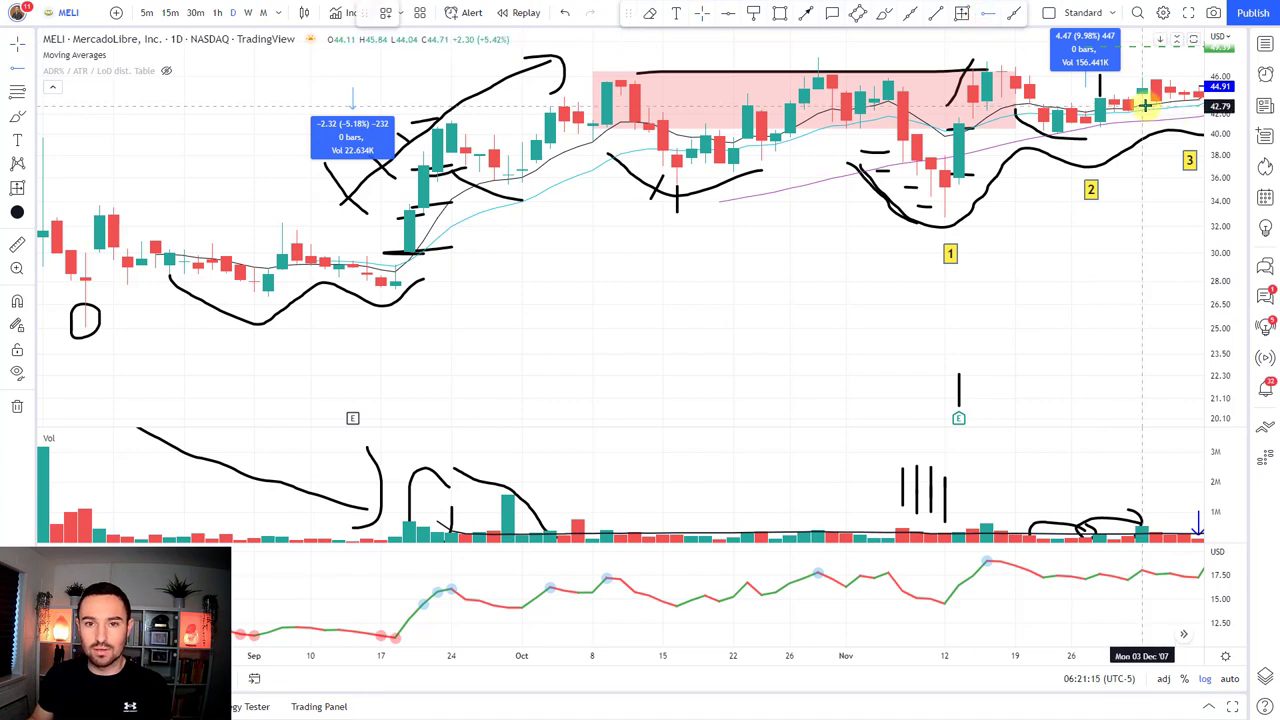
left_click(411, 12)
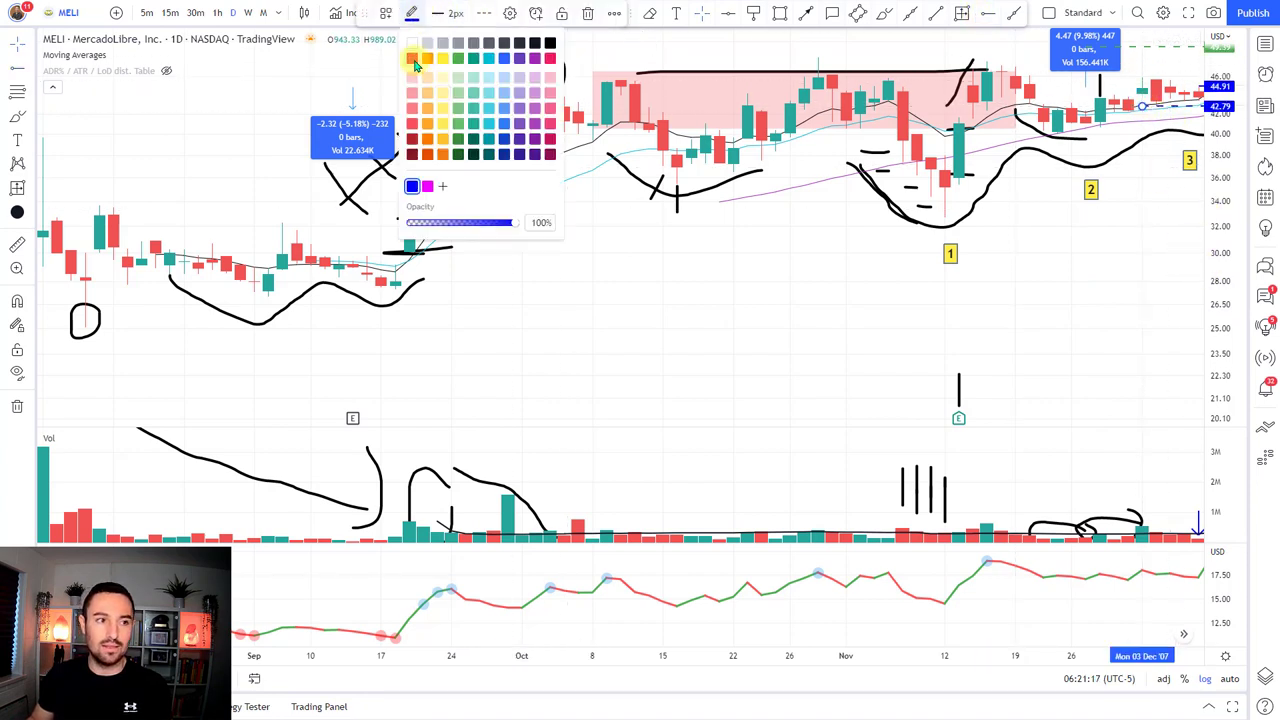
left_click(871, 251)
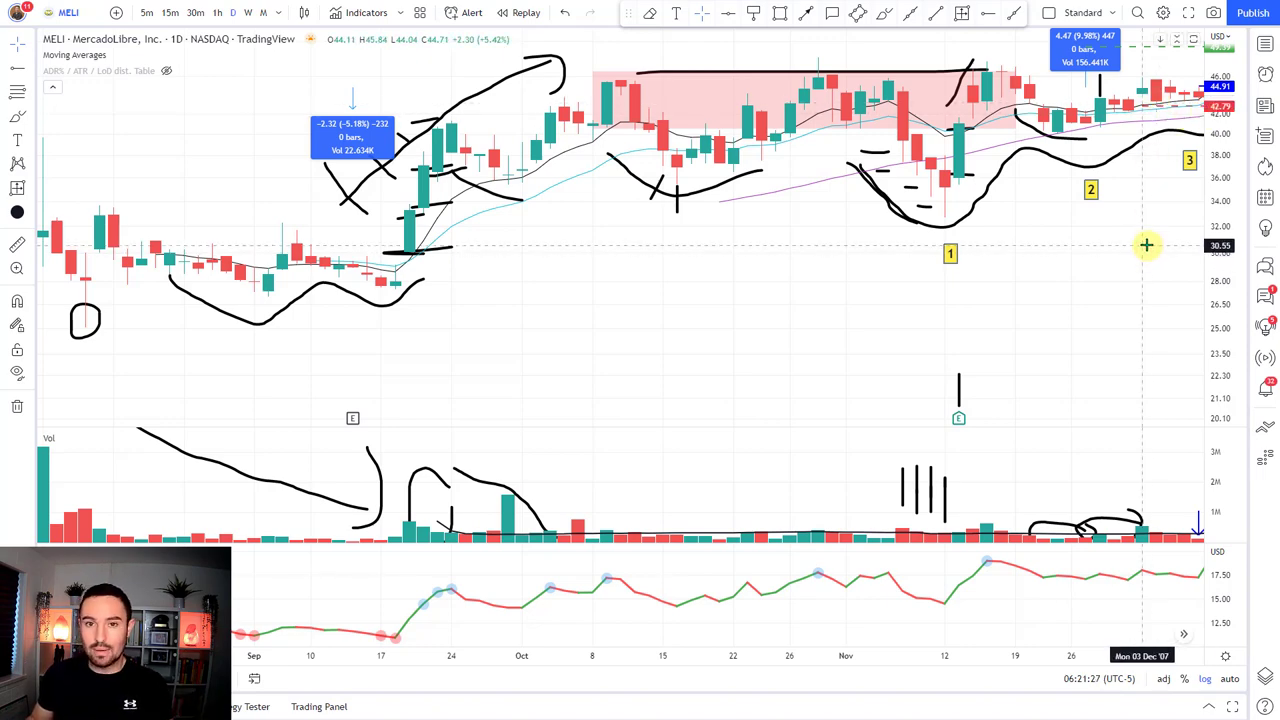
Step: Auto-fit the price scale and add a callout reading "ENTRY + 1/3 TO FR" pointing to about 45.01 on the 10 December candle
left_click(1229, 679)
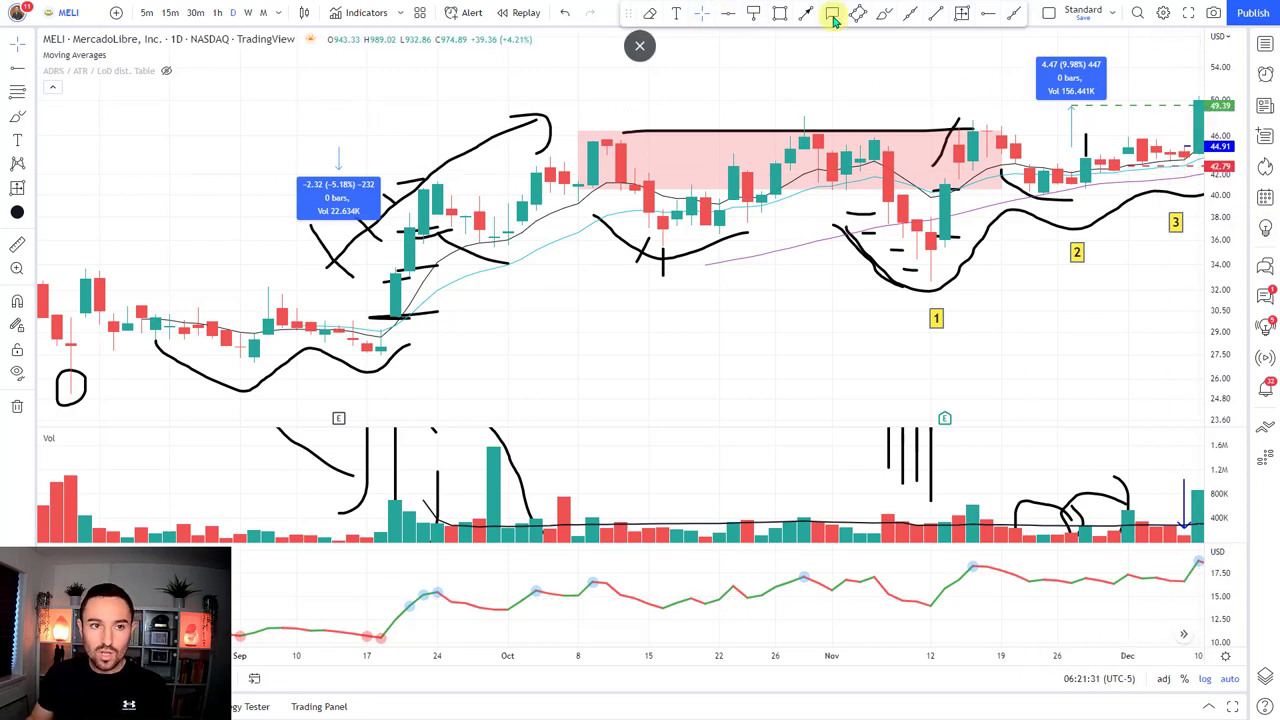
left_click(833, 18)
left_click(1199, 145)
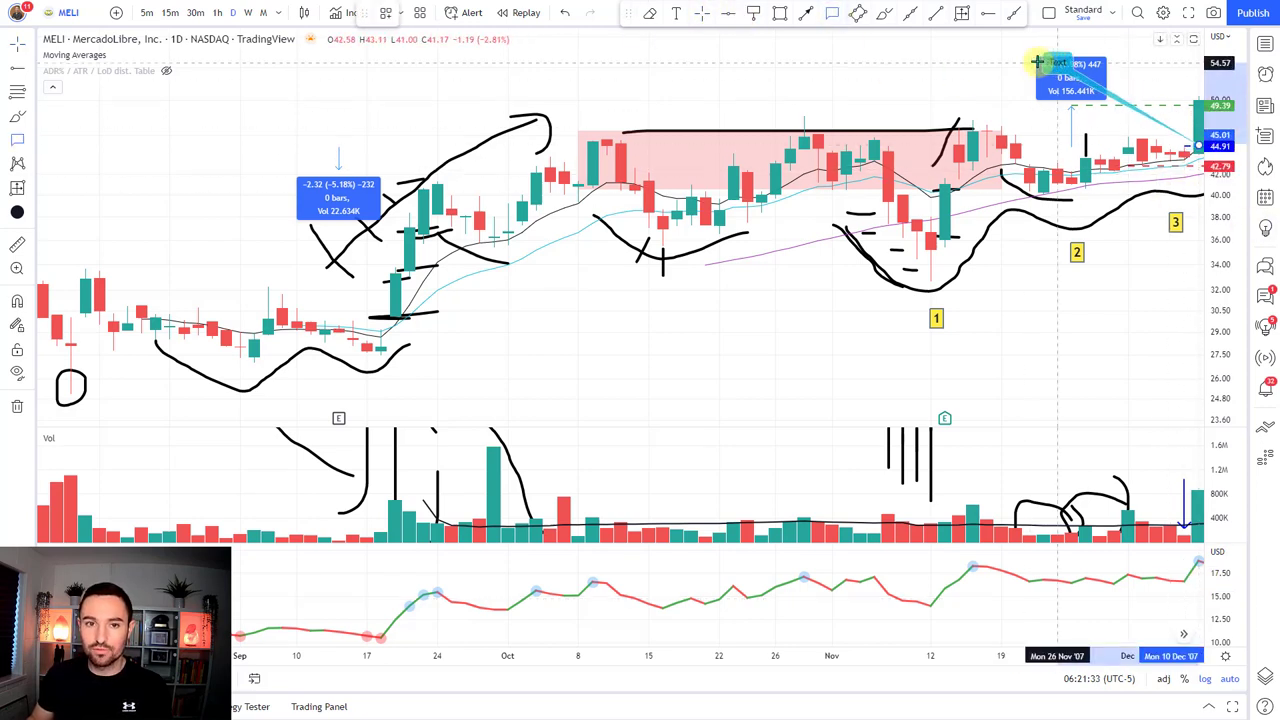
left_click(1040, 62)
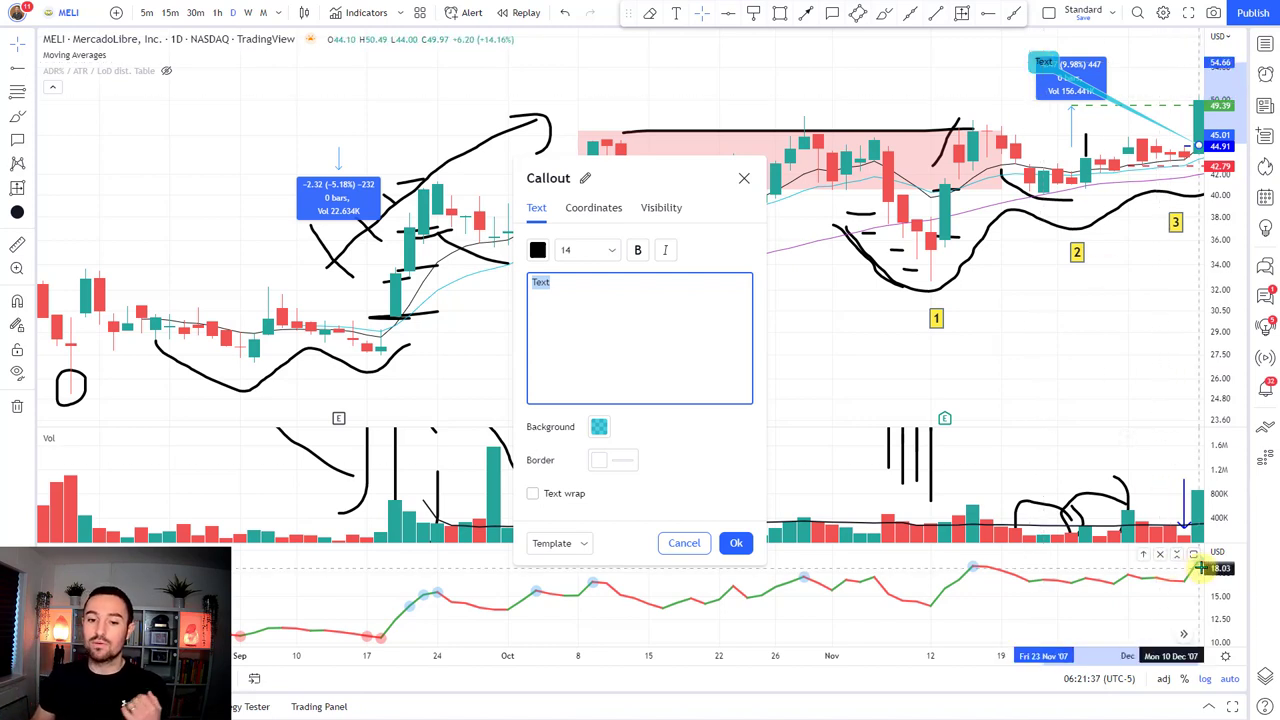
type("ENTRY + 1/3")
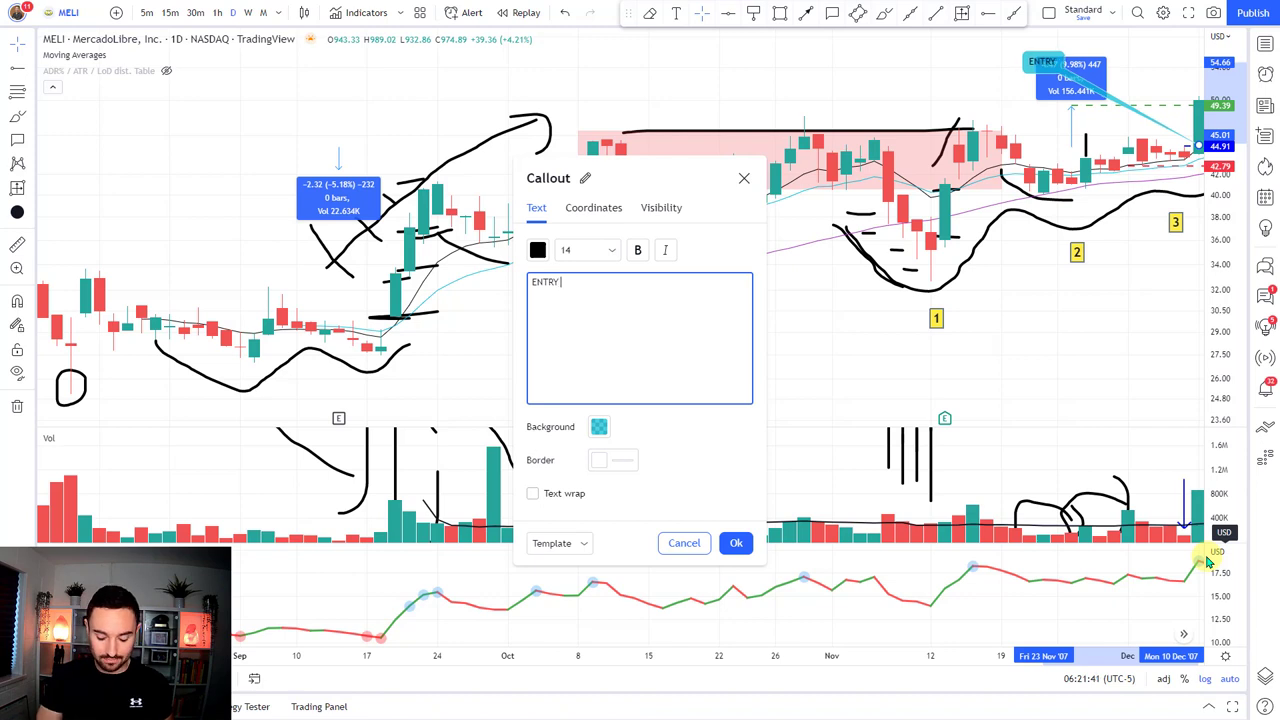
type(" TO FR")
left_click(1147, 406)
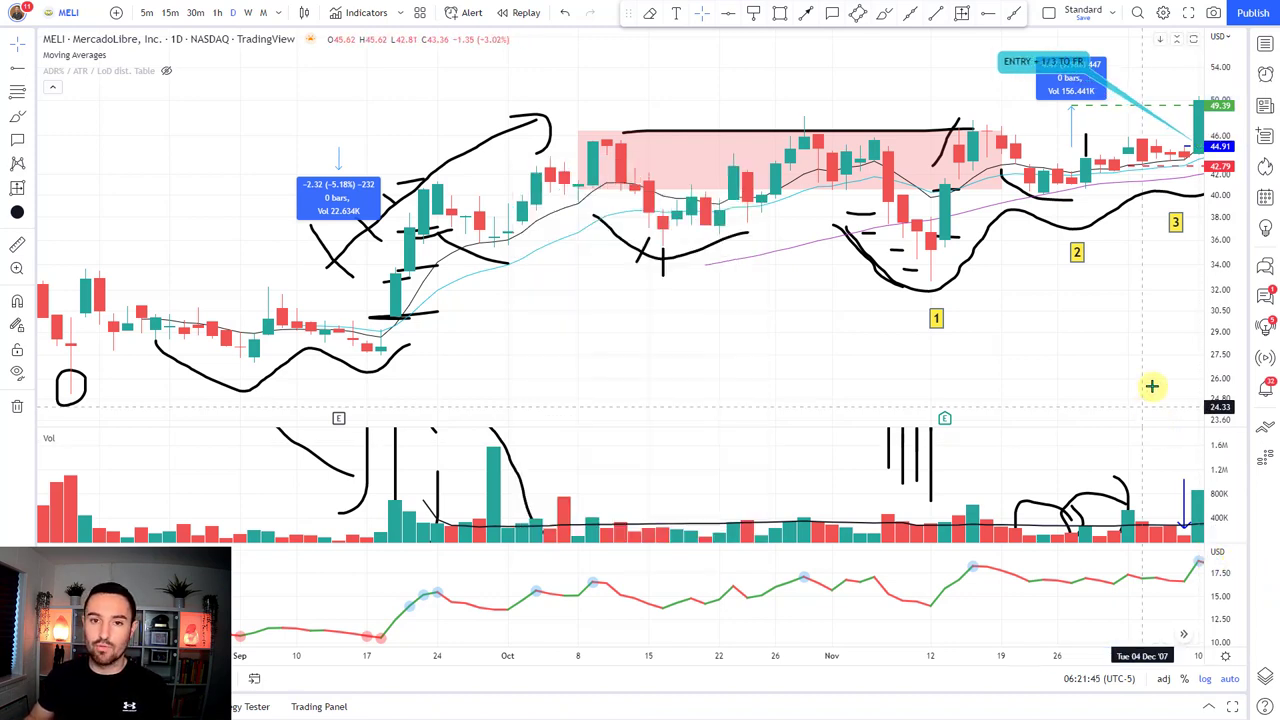
Step: Delete the green dashed ray at 49.39 and the −5.18% price range in September
left_click(1073, 105)
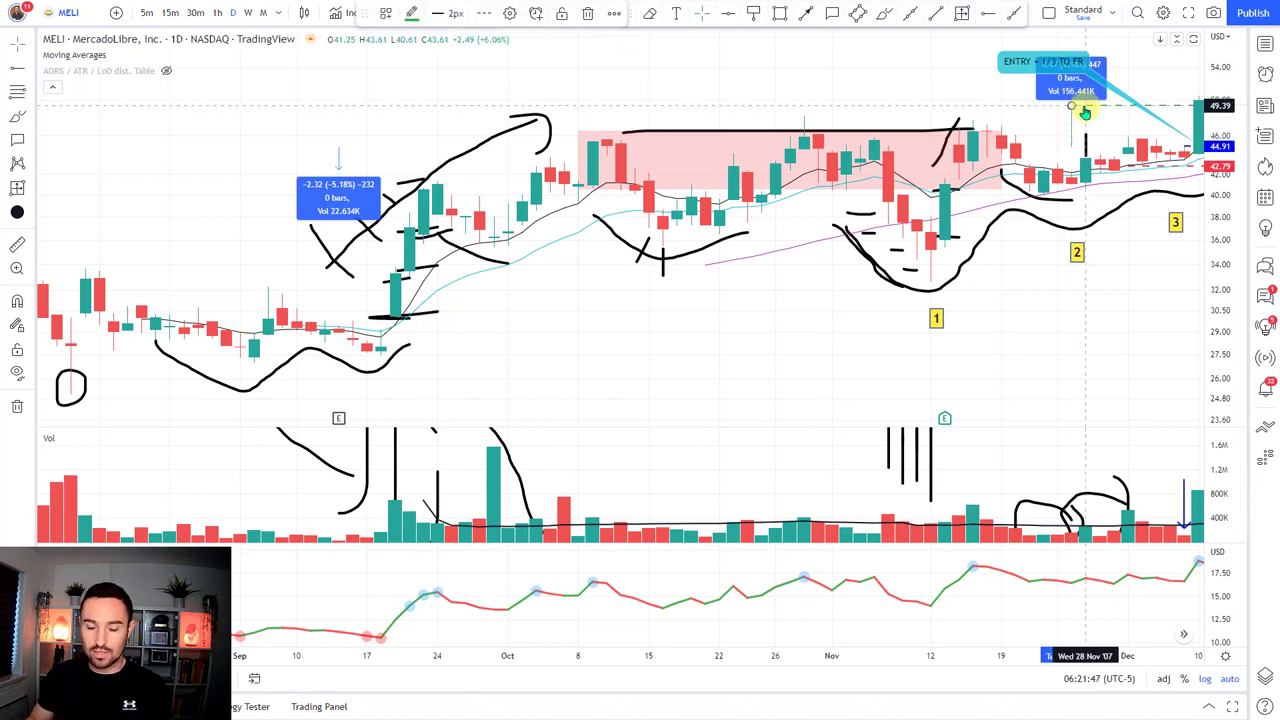
left_click(1011, 123)
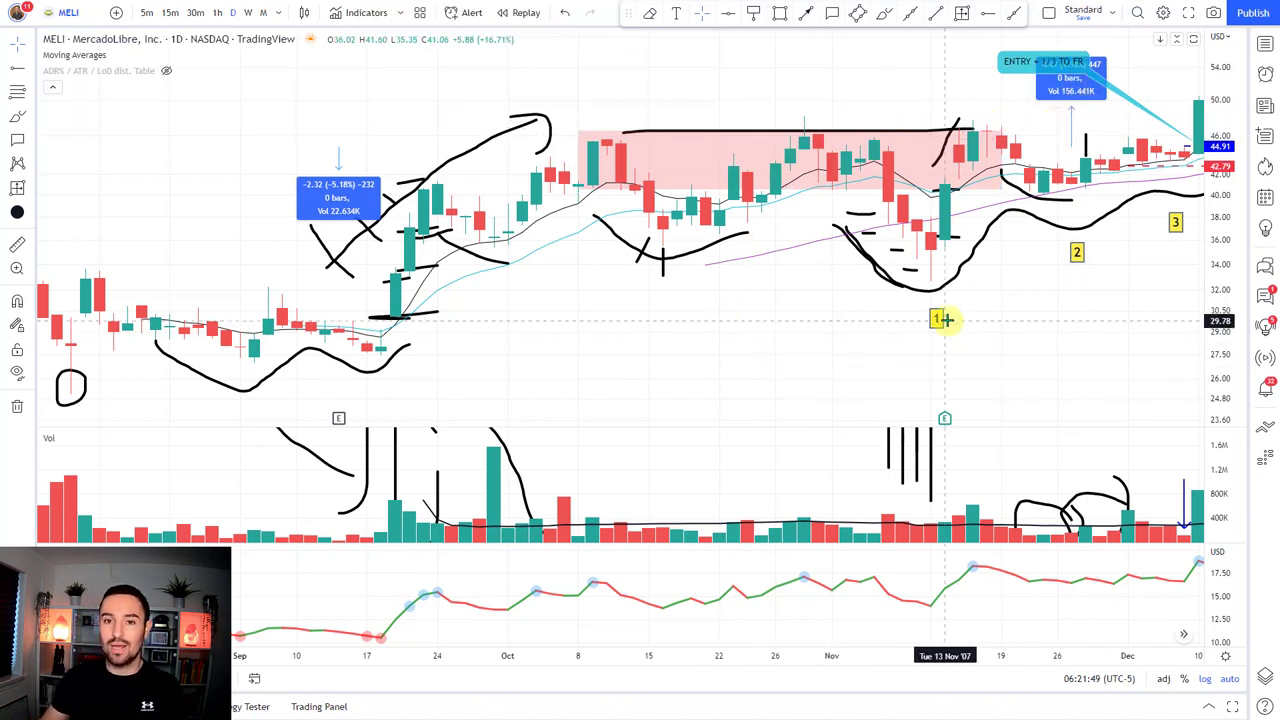
left_click(342, 200)
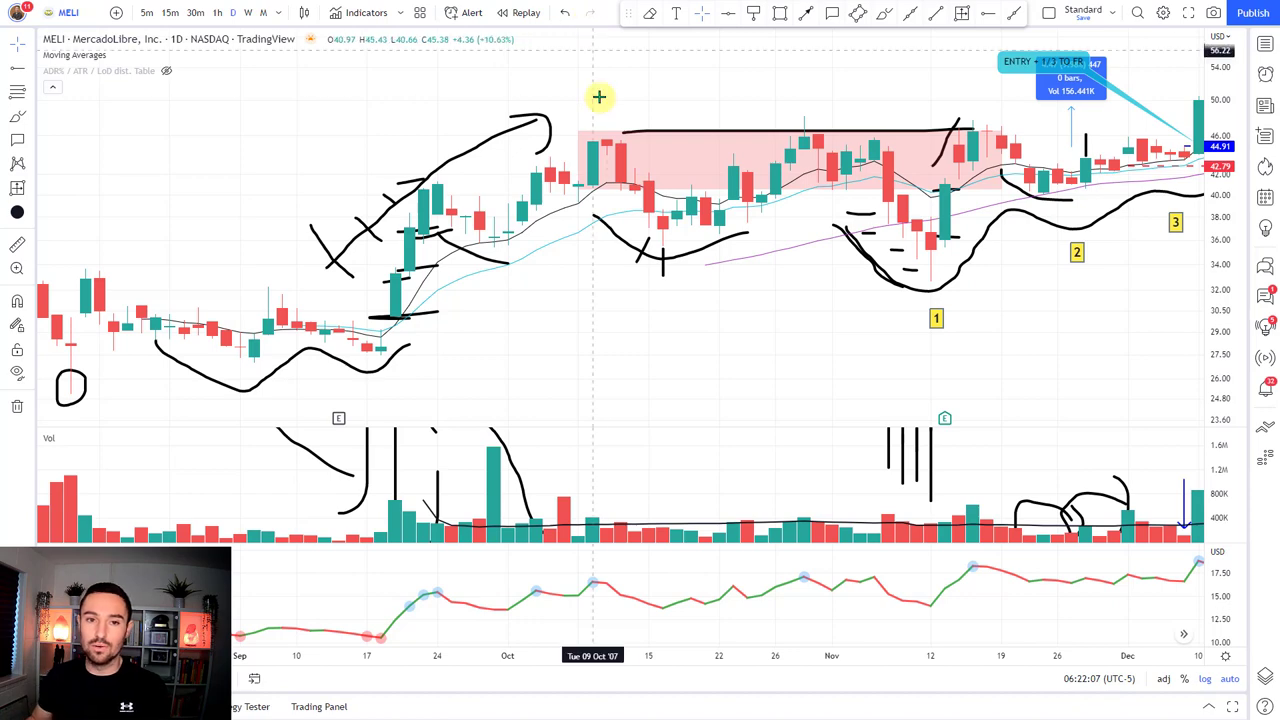
Step: Brush a schematic in the empty area before August: a nearly flat resistance line and a price path that breaks out and climbs above it
left_click(884, 12)
scroll(772, 158, "down", 3)
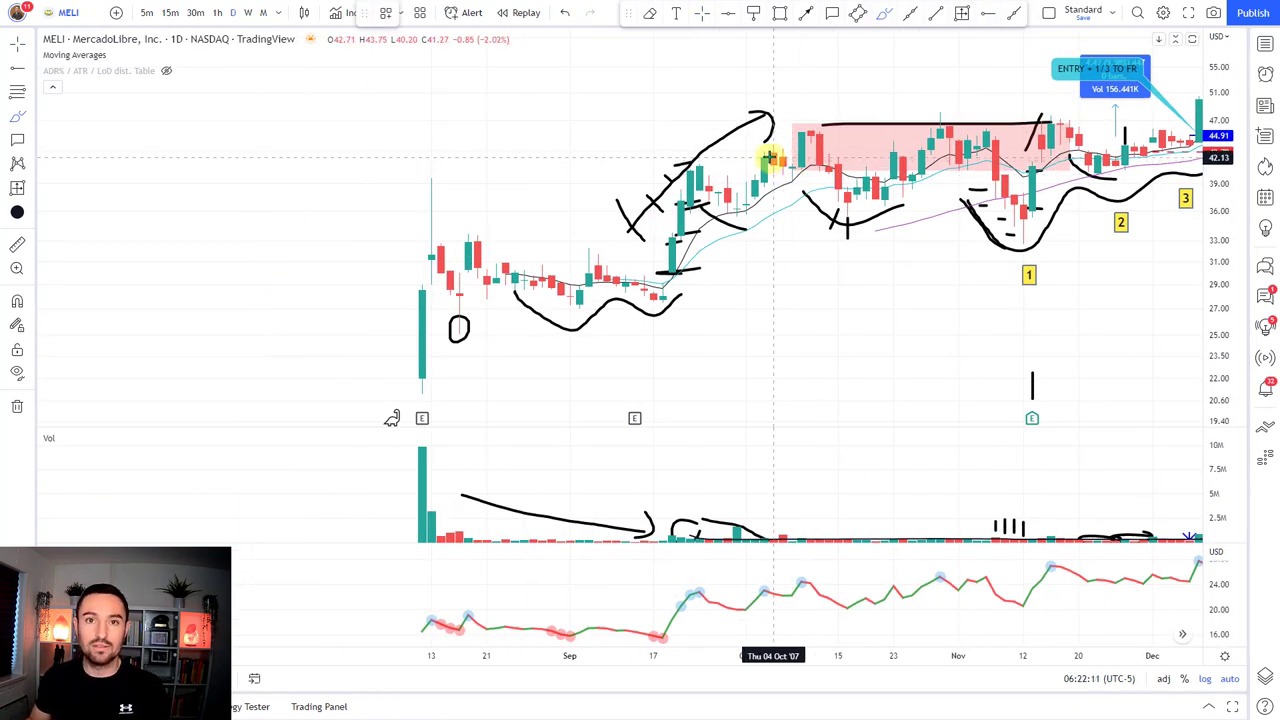
left_click_drag(154, 161, 441, 143)
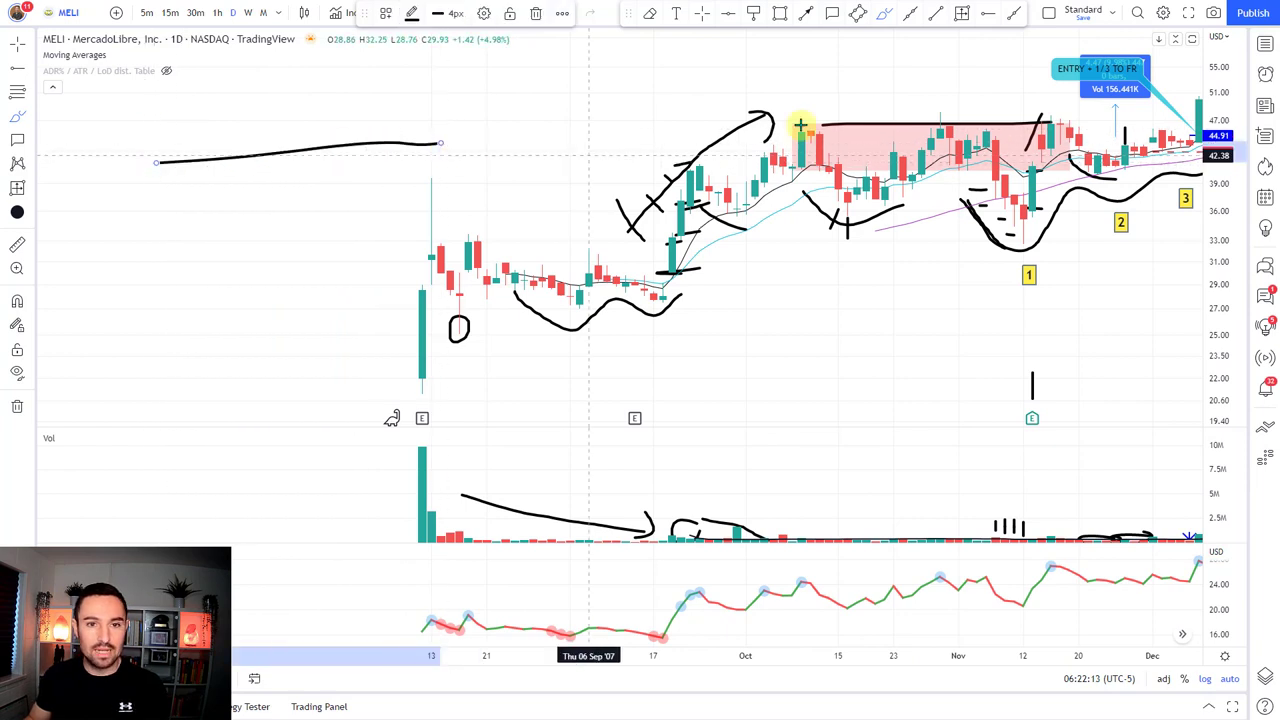
mouse_move(149, 245)
left_mouse_down()
mouse_move(180, 177)
mouse_move(307, 150)
mouse_move(325, 167)
mouse_move(365, 101)
mouse_move(420, 130)
mouse_move(456, 86)
mouse_move(474, 94)
mouse_move(551, 32)
left_mouse_up()
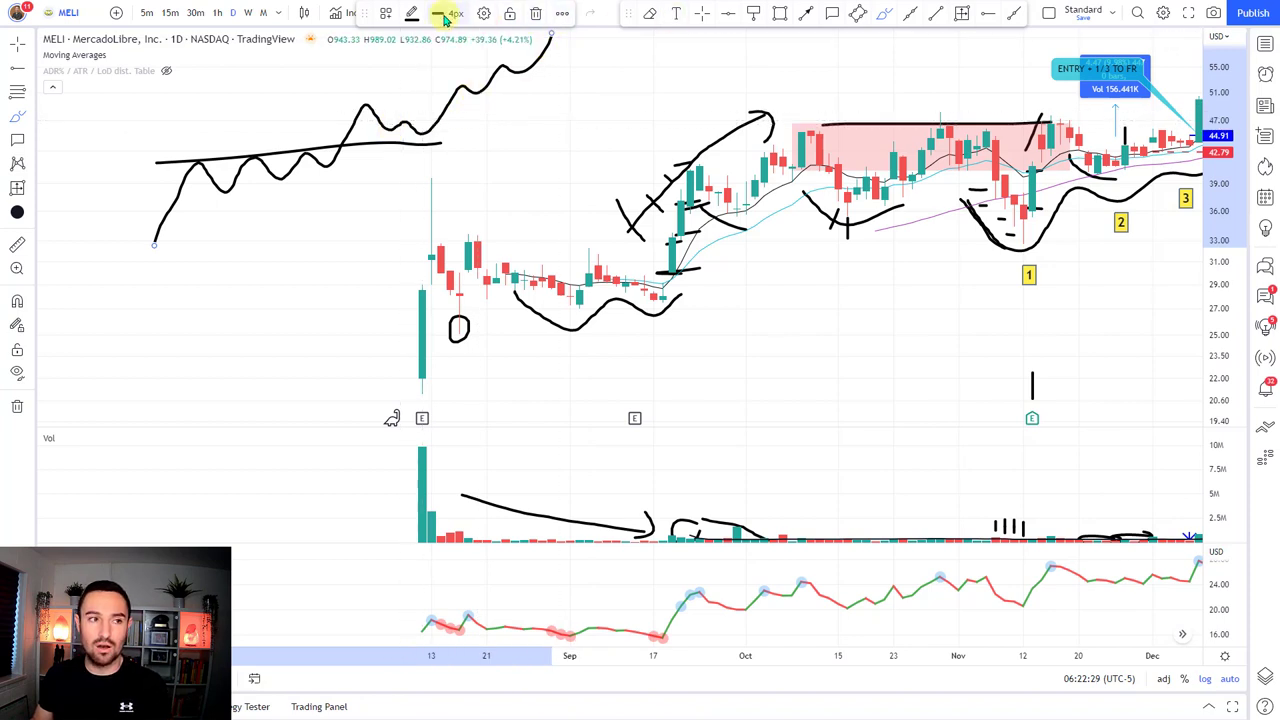
Step: Add blue arrows to the schematic pointing to the resistance breakout and to the first peak above it
left_click(802, 16)
left_click_drag(303, 111, 339, 139)
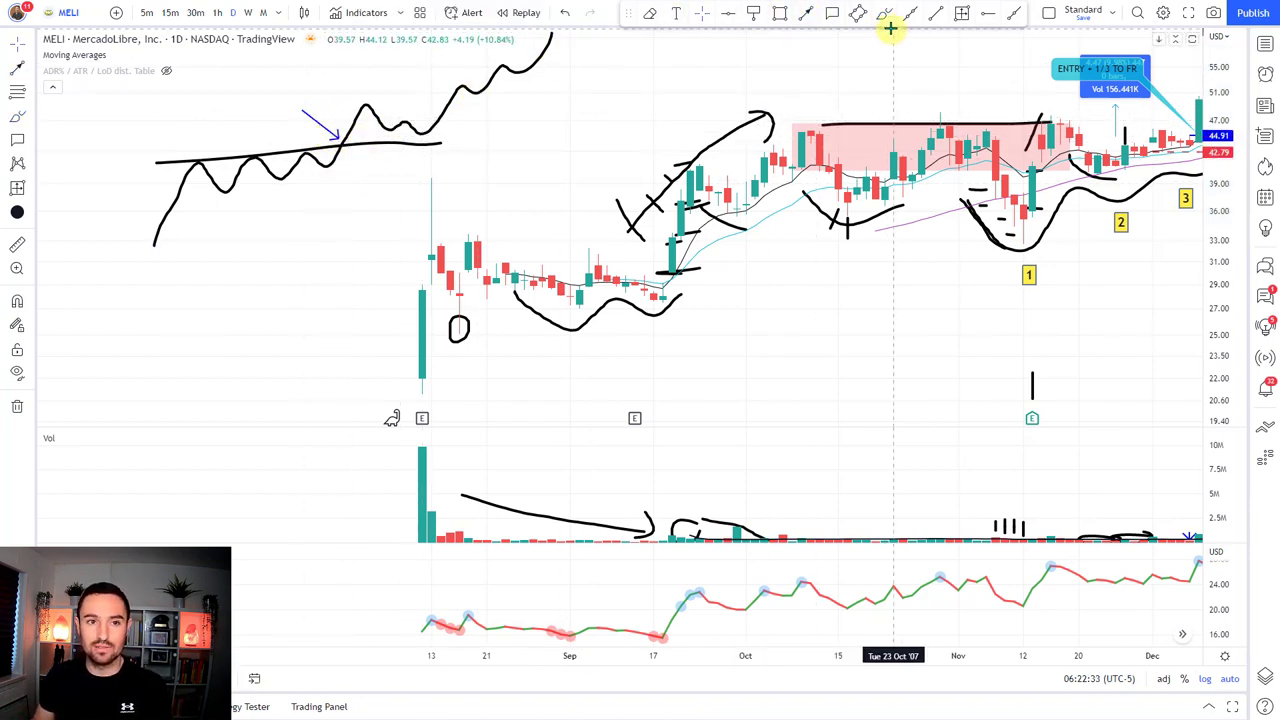
left_click_drag(331, 88, 356, 103)
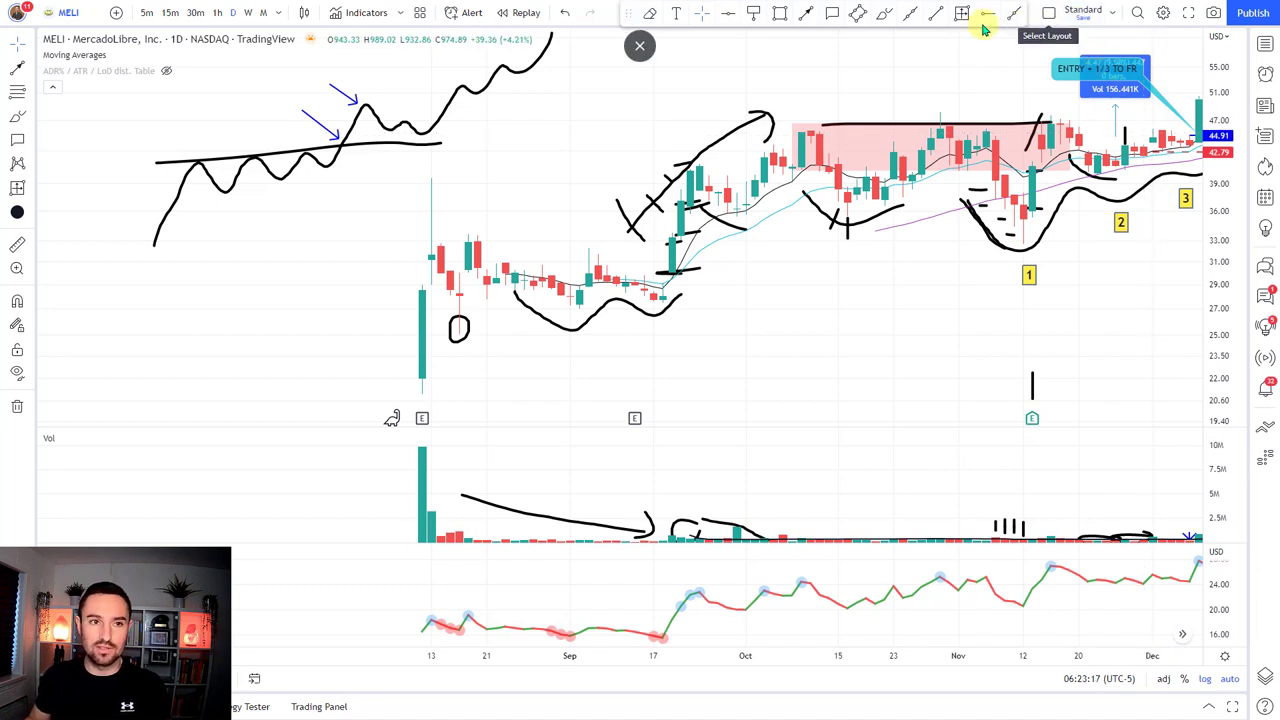
Step: Add a rectangle over the schematic's pullback after the first peak and fill it with green
left_click(808, 12)
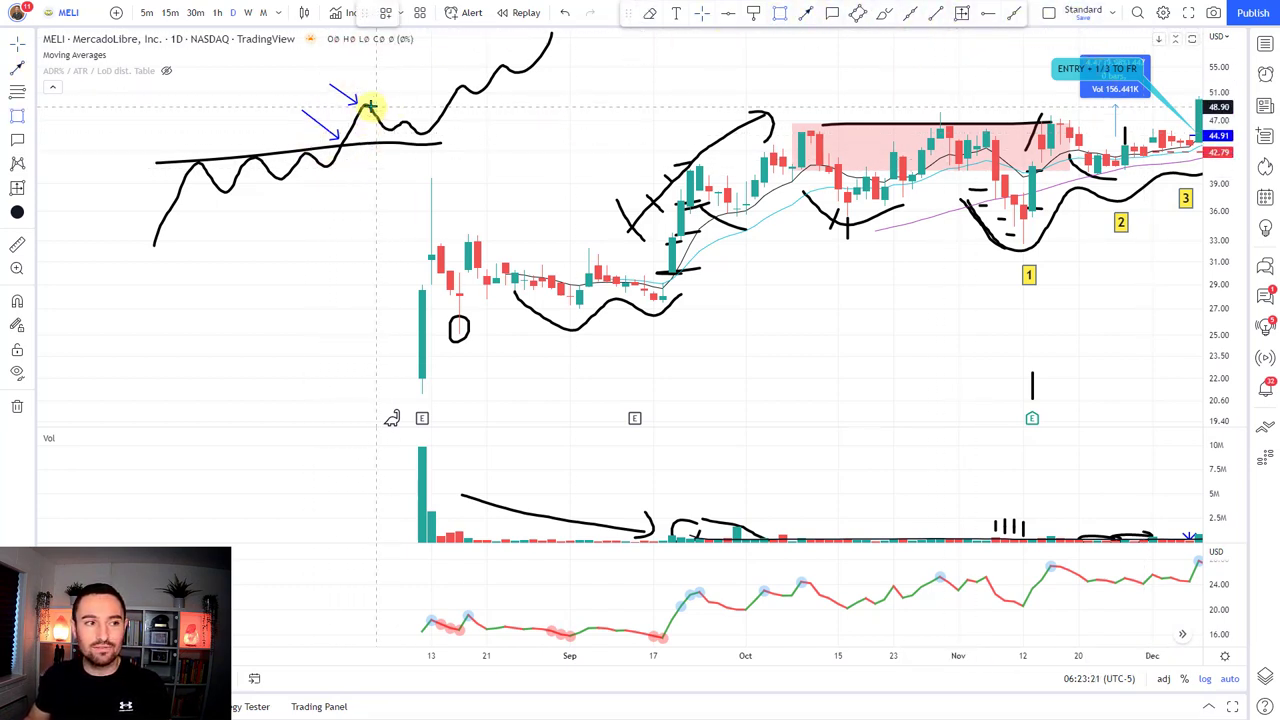
mouse_move(365, 103)
left_mouse_down()
mouse_move(389, 134)
mouse_move(429, 137)
left_mouse_up()
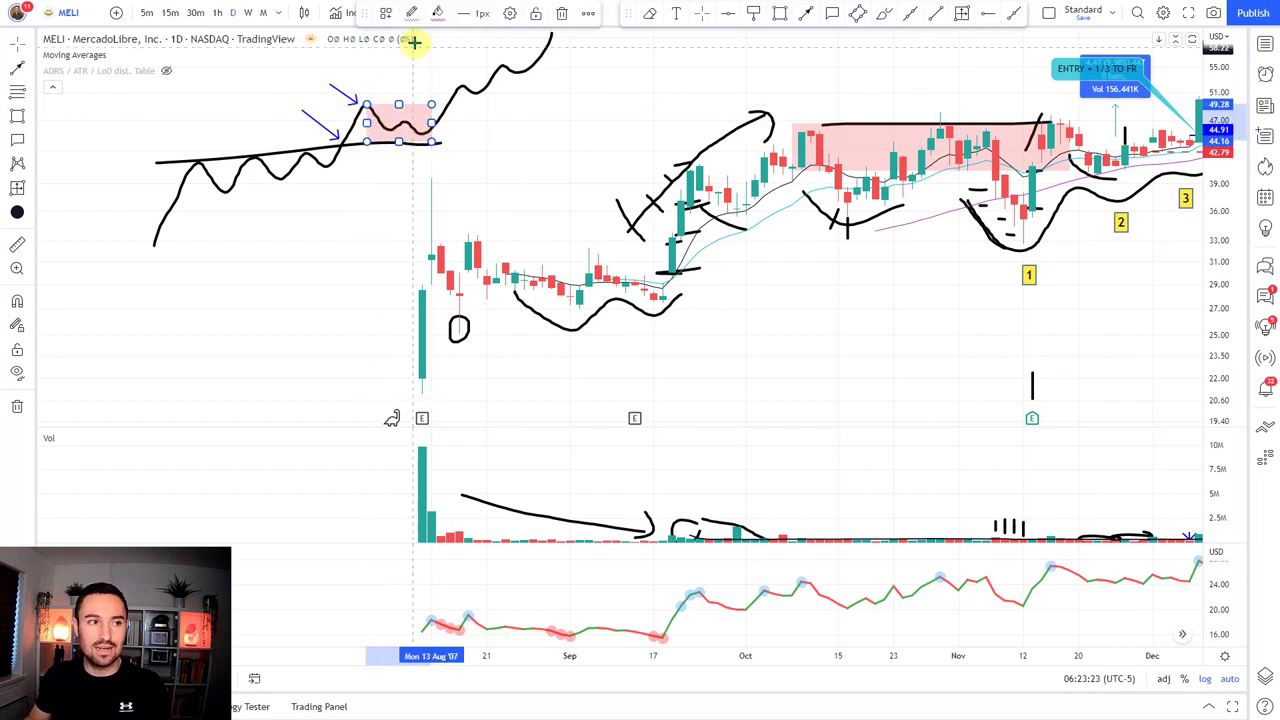
left_click(437, 13)
left_click(484, 58)
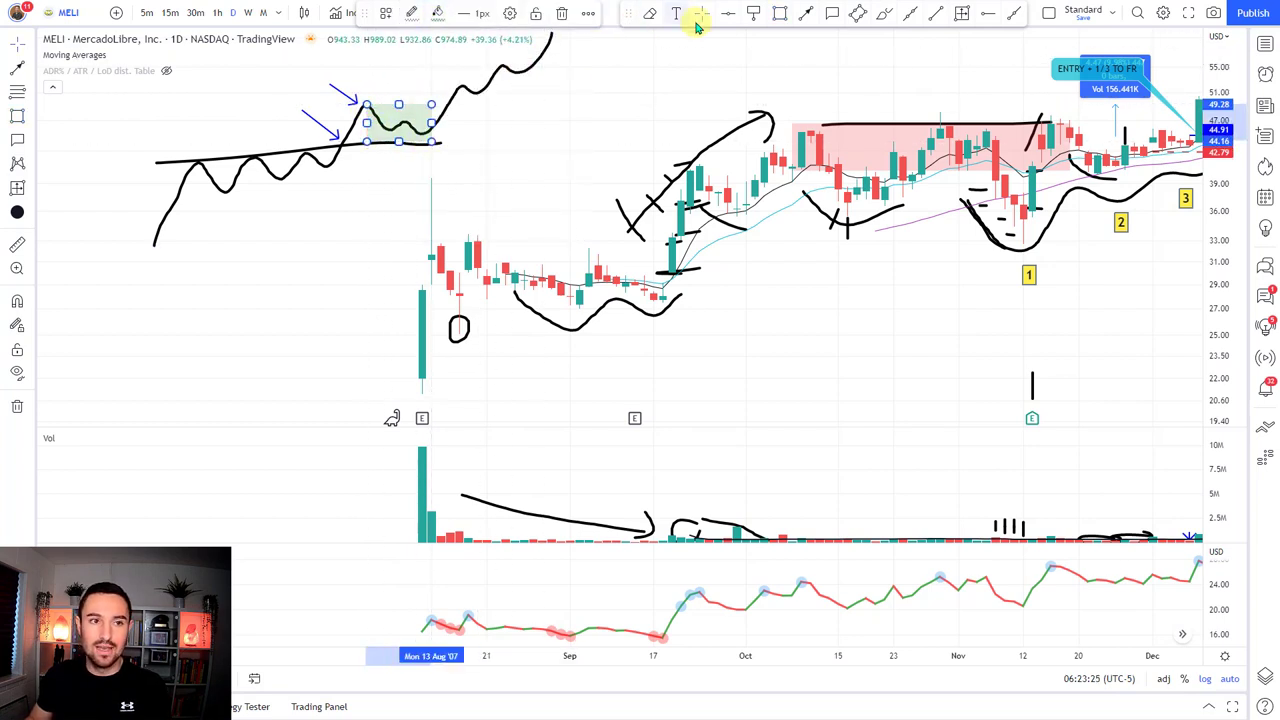
key("Escape")
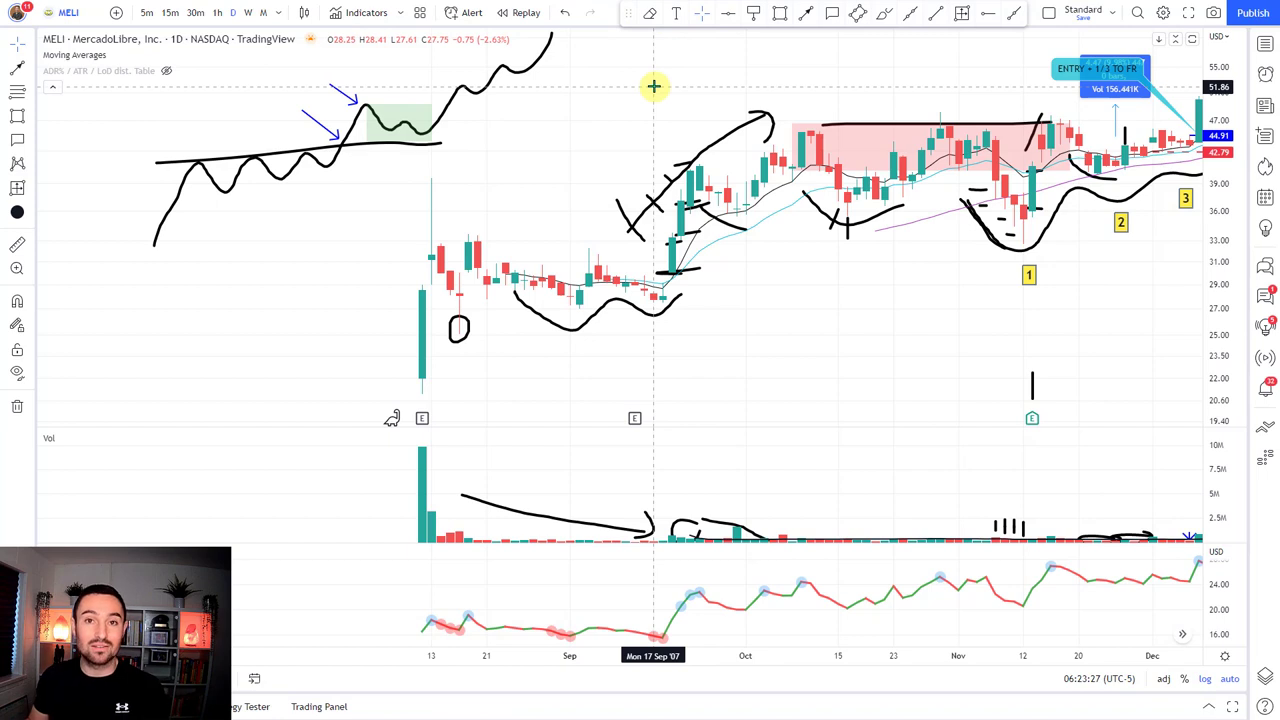
Step: Add a third blue arrow pointing to where the sketched price leaves the green pullback box
left_click(388, 103)
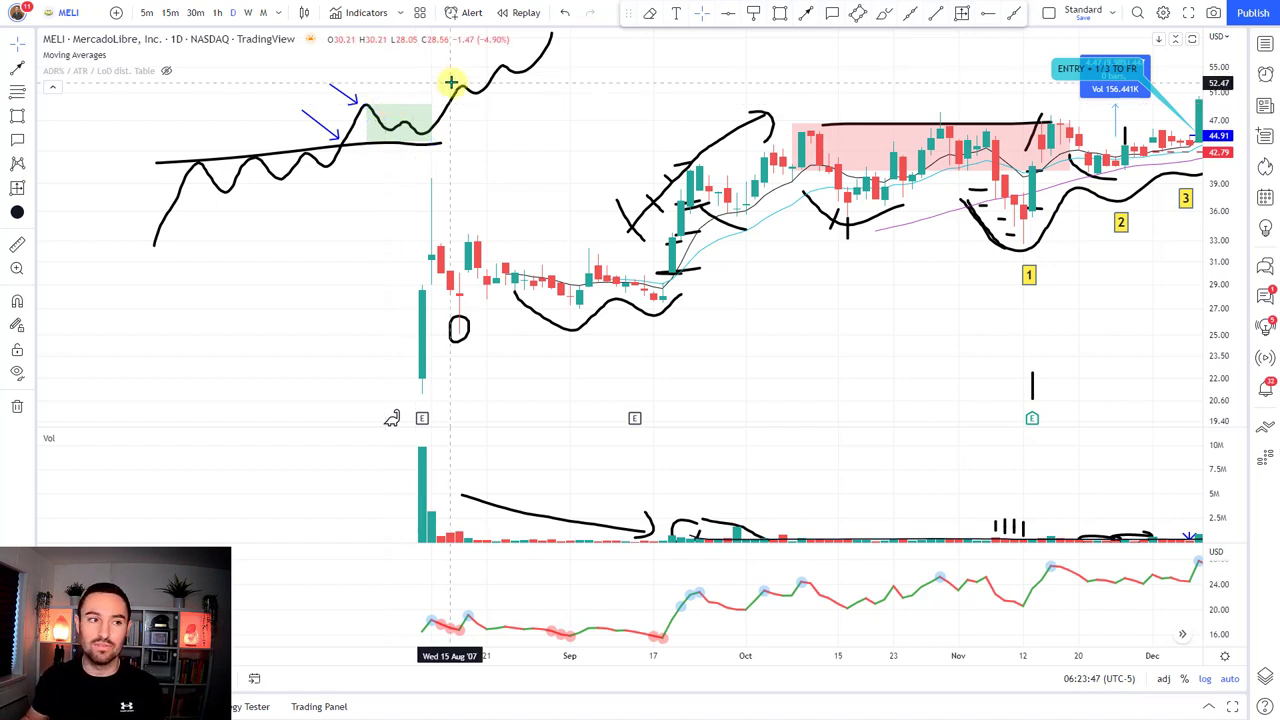
left_click(699, 15)
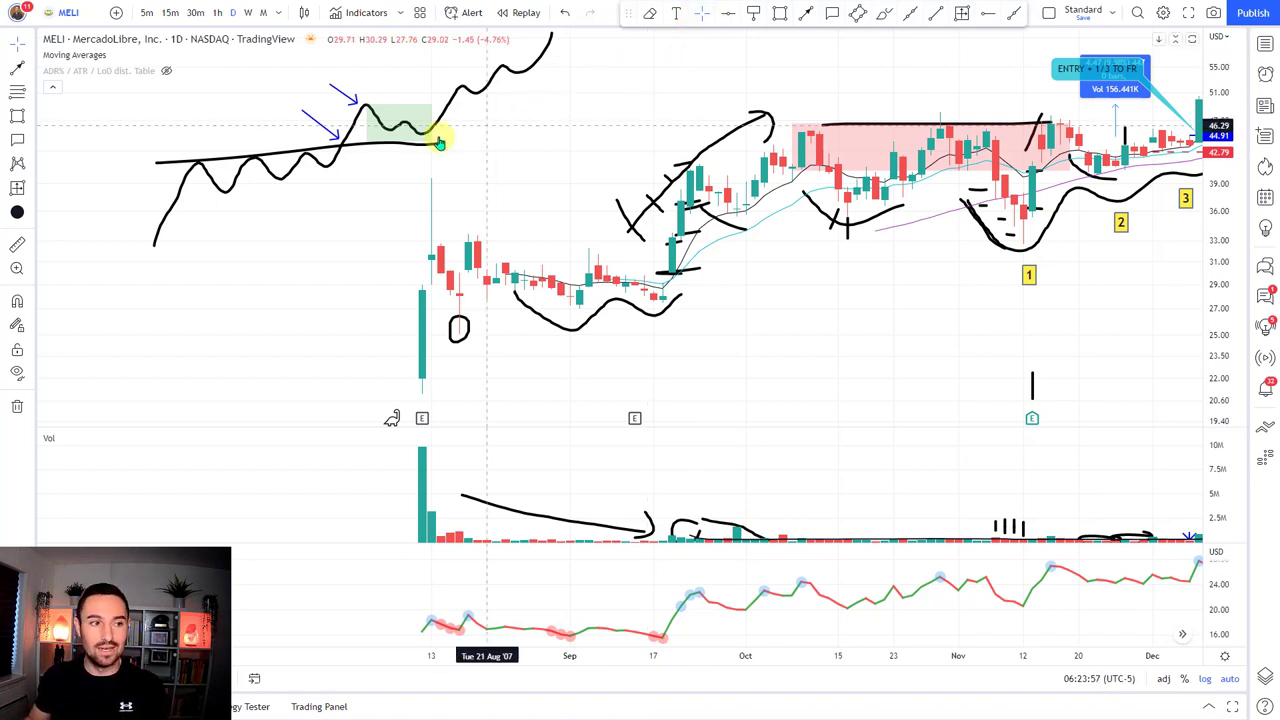
left_click(806, 13)
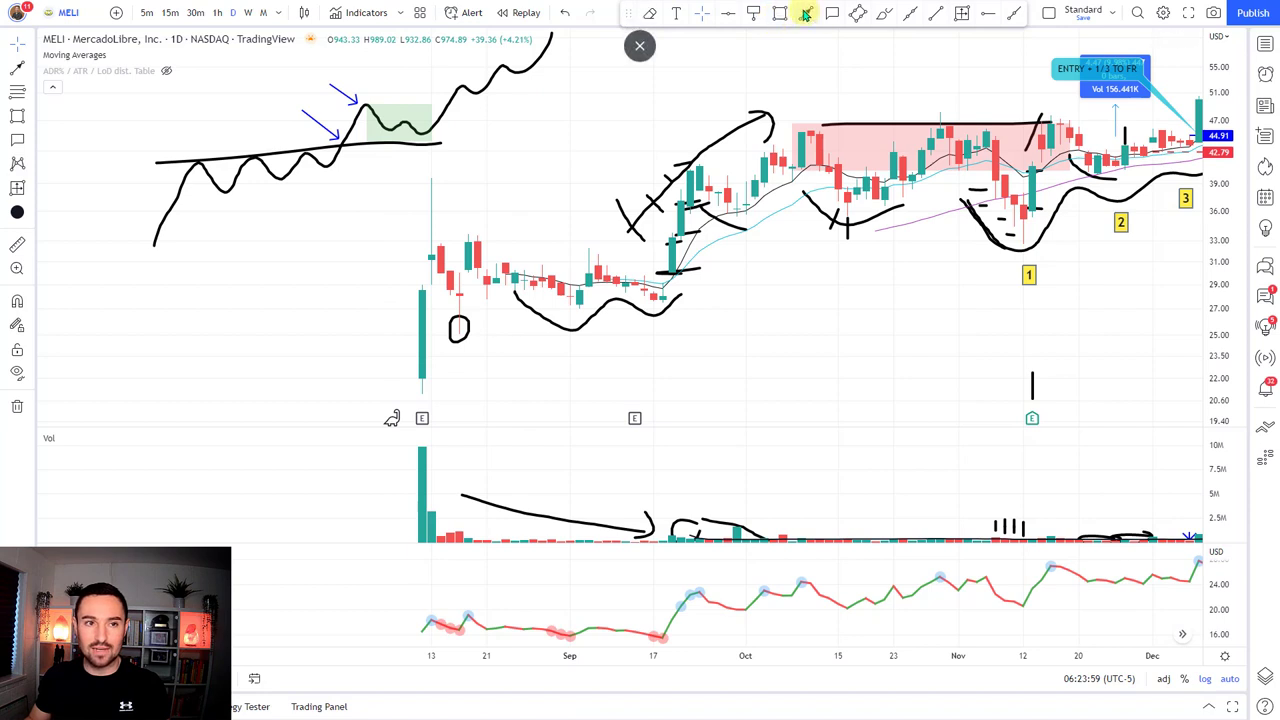
left_click_drag(404, 75, 434, 106)
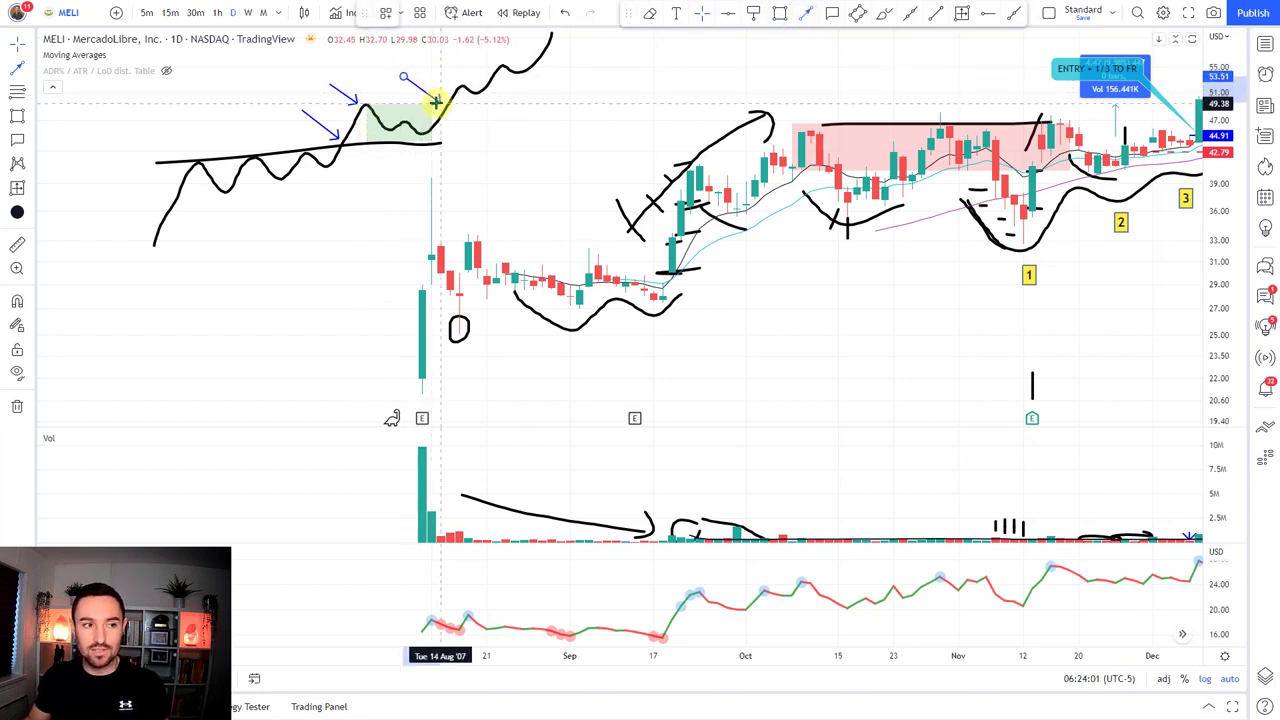
Step: Brush a short horizontal black line beneath the sketched breakout and move it up to the base of the green pullback box
left_click(888, 15)
left_click_drag(313, 169, 413, 169)
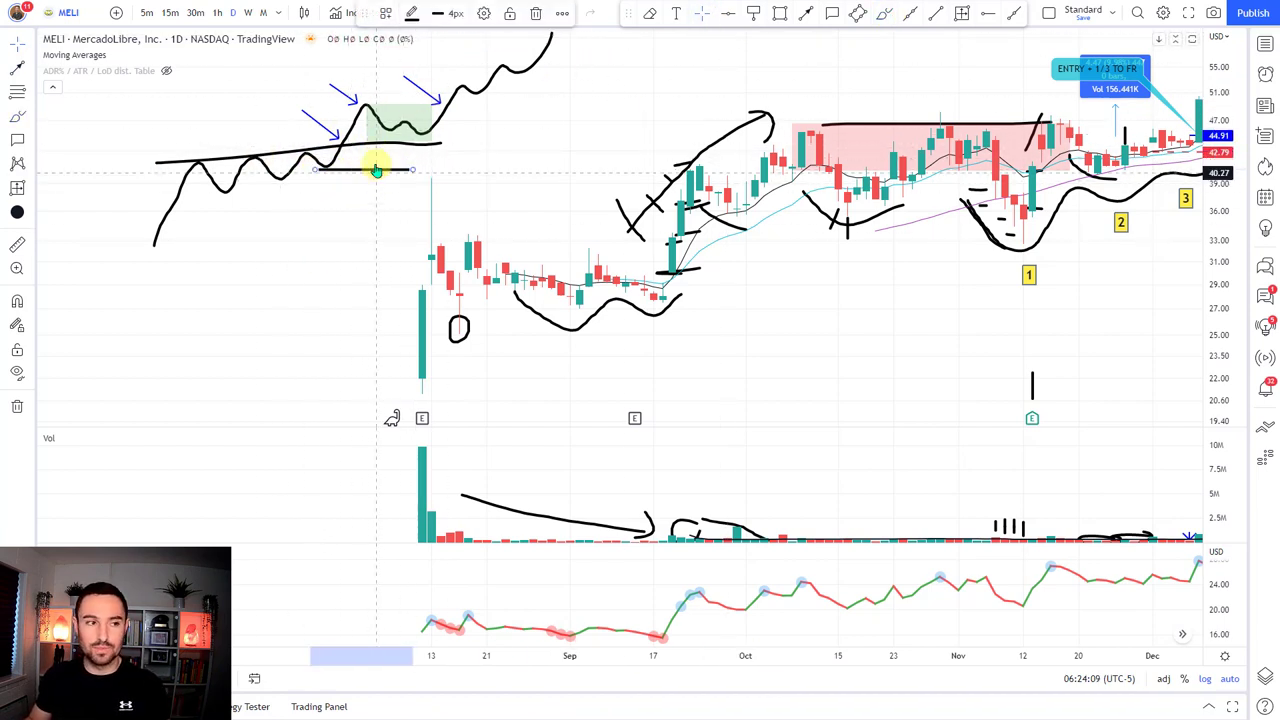
mouse_move(370, 175)
left_mouse_down()
mouse_move(394, 171)
mouse_move(410, 140)
mouse_move(410, 157)
mouse_move(364, 173)
left_mouse_up()
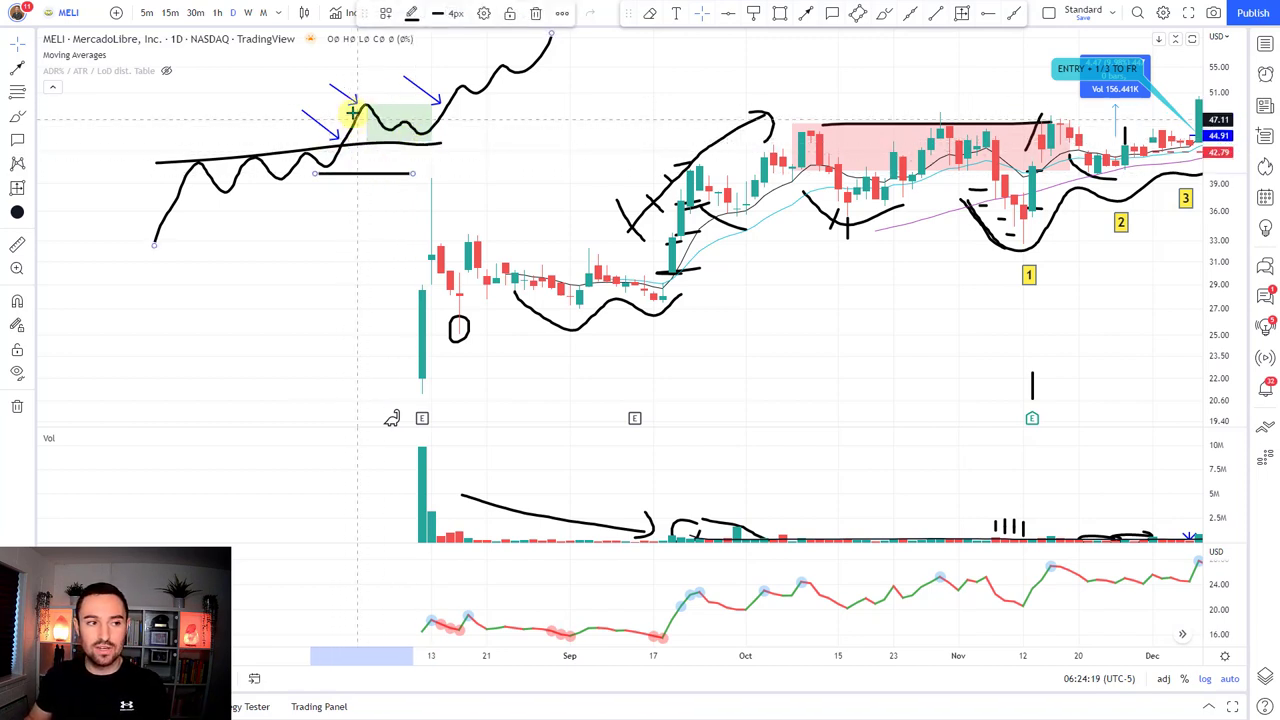
left_click_drag(382, 168, 429, 132)
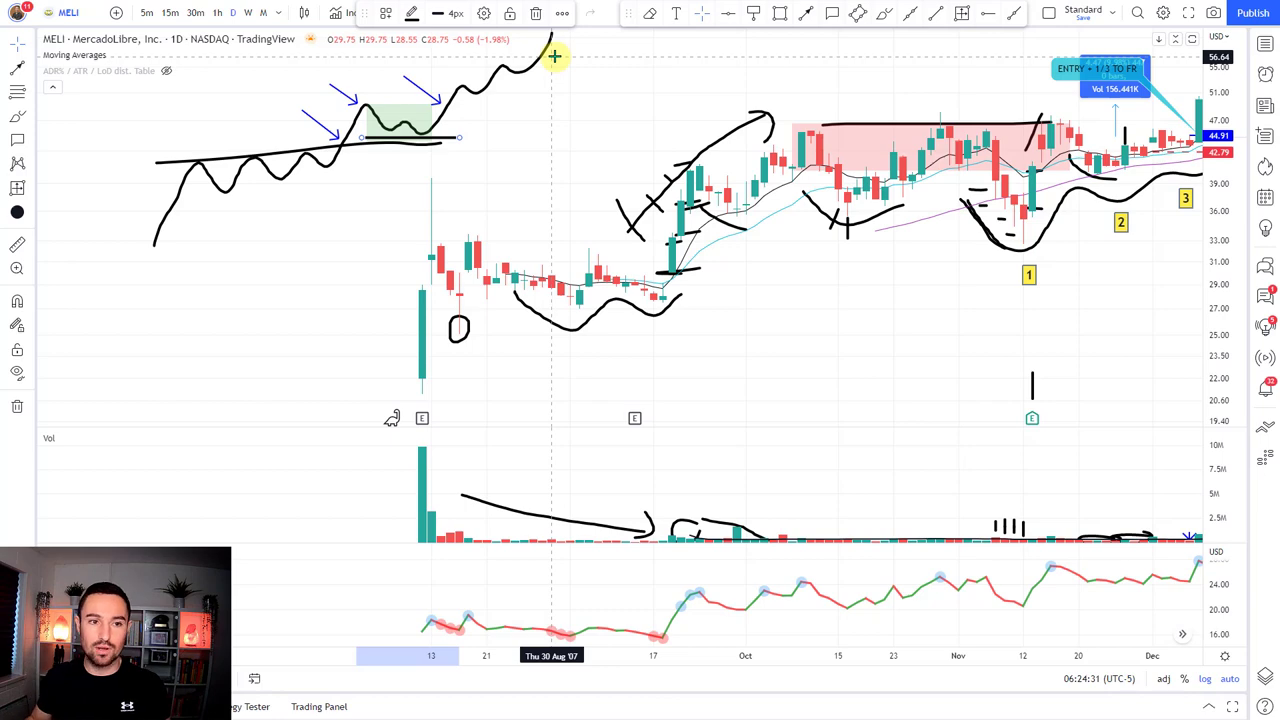
Step: Return to the real base and advance the daily chart to the 14 December 2007 candle
scroll(894, 323, "up", 5)
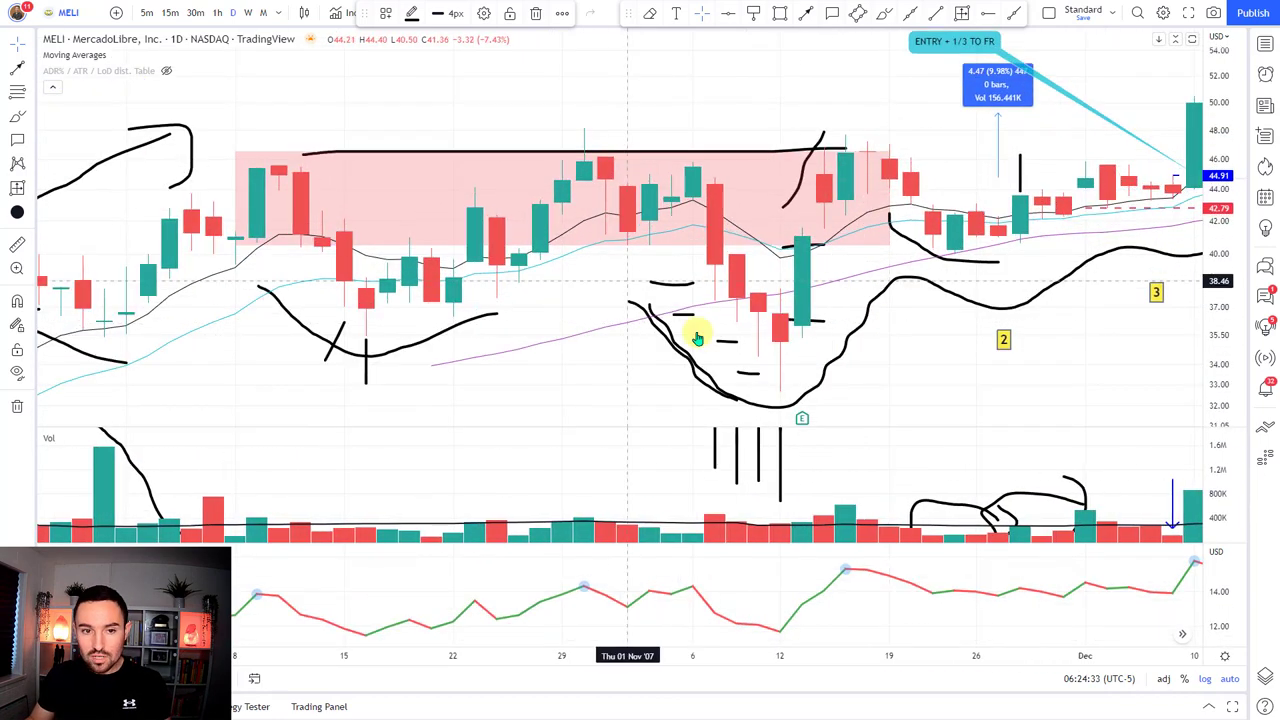
scroll(889, 286, "down", 3)
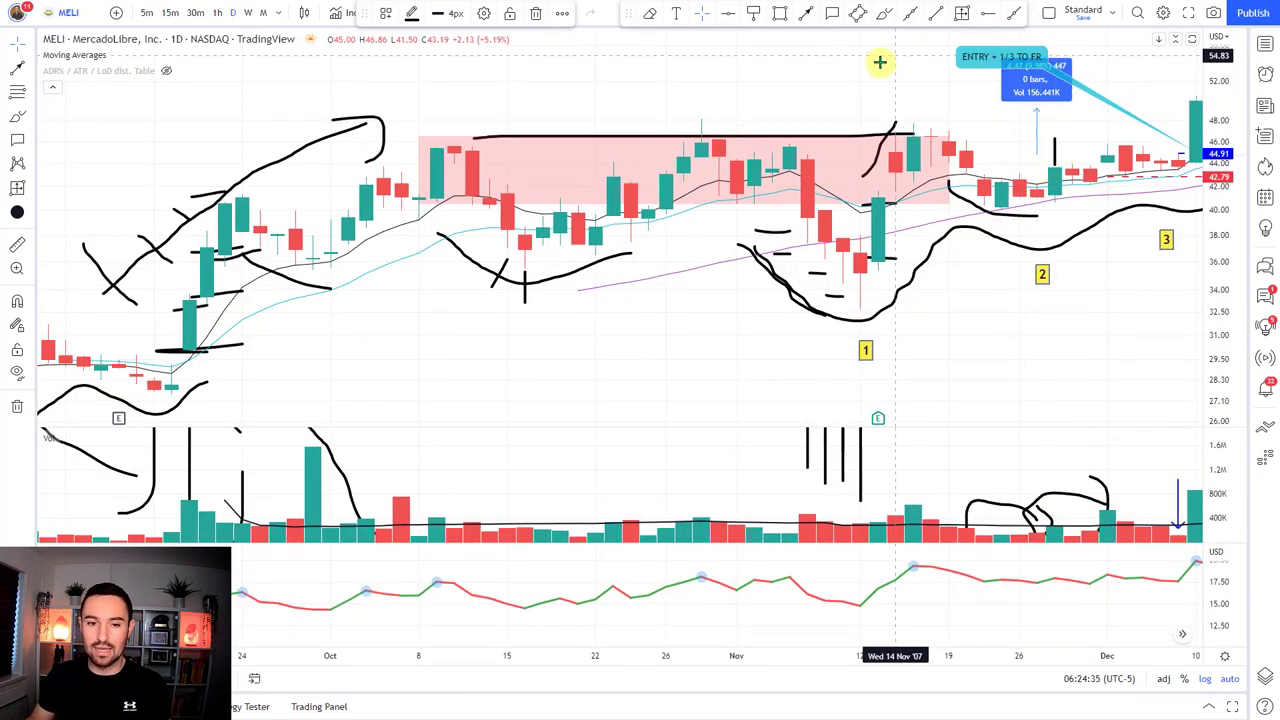
left_click(710, 40)
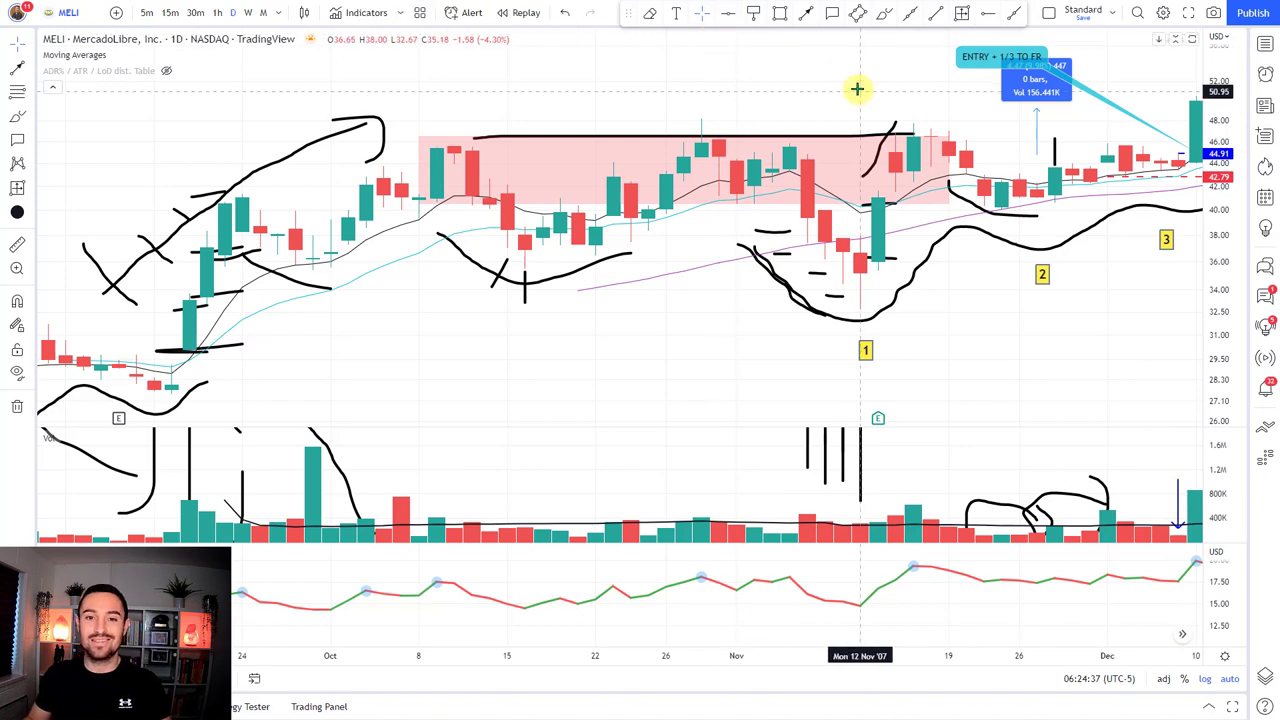
scroll(809, 220, "right", 2)
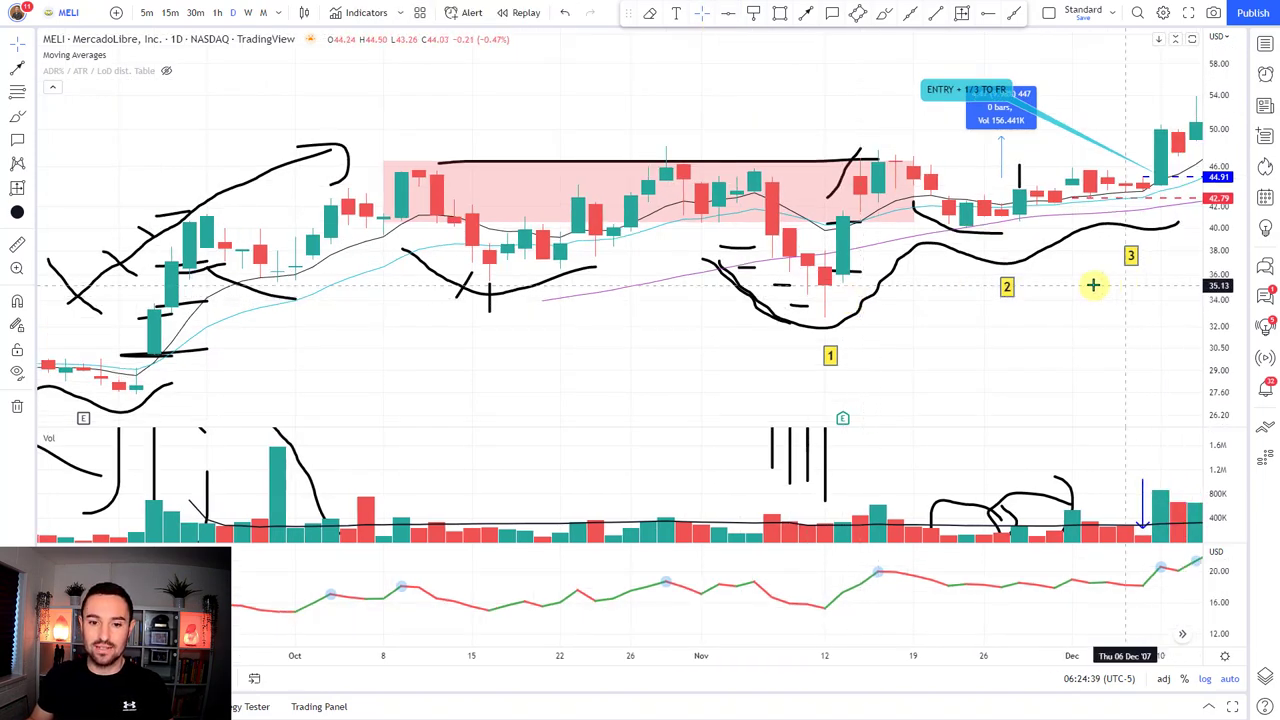
scroll(1066, 280, "right", 2)
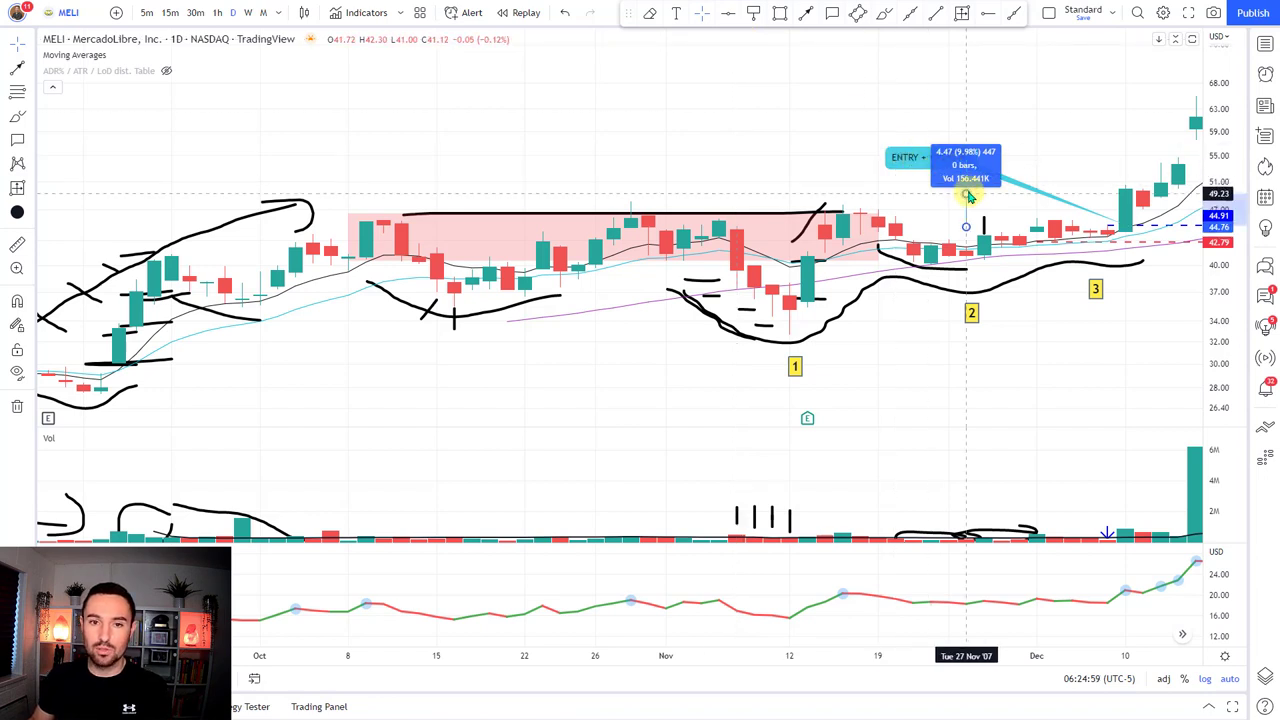
Step: Extend the 27 November price range to 16.71 (37.34%) and move the "ENTRY + 1/3 TO FR" callout clear of it
left_click(966, 117)
left_click_drag(924, 168, 1013, 176)
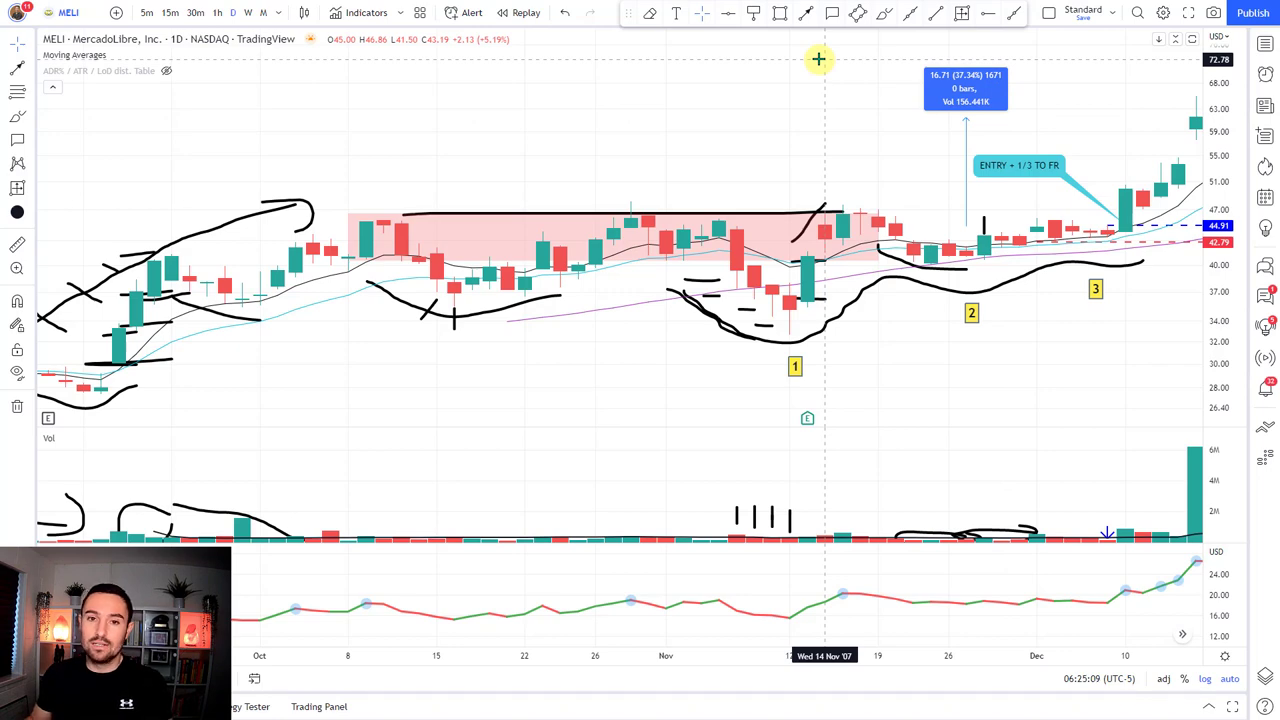
Step: Lengthen the blue arrow pointing to the low-volume bar of 7 December by raising its tail
scroll(822, 59, "down", 4)
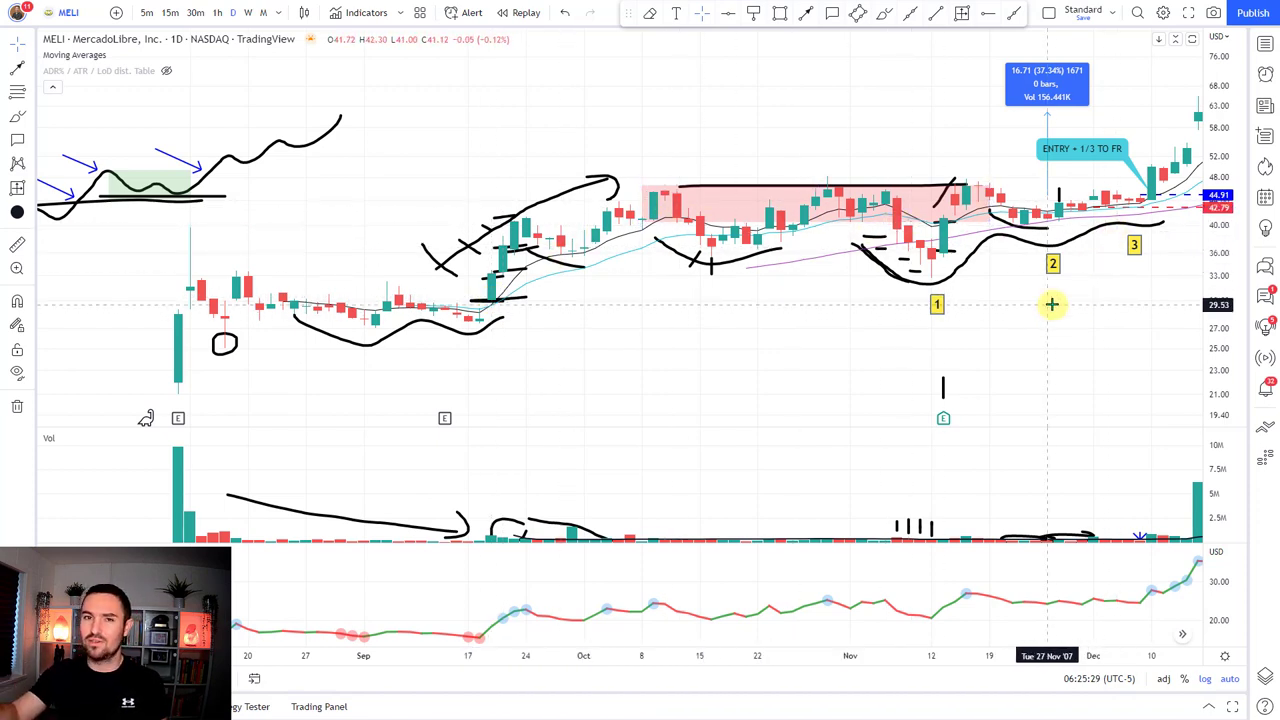
scroll(1051, 304, "up", 1)
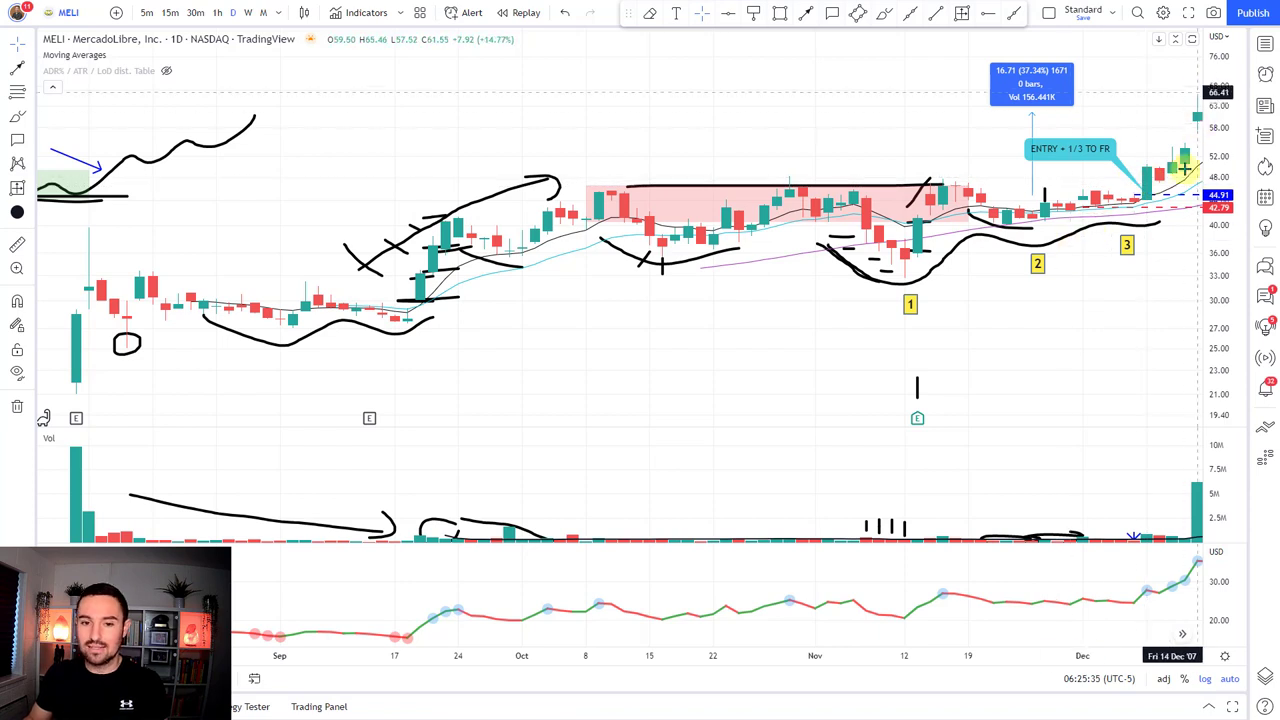
left_click_drag(1135, 533, 1134, 502)
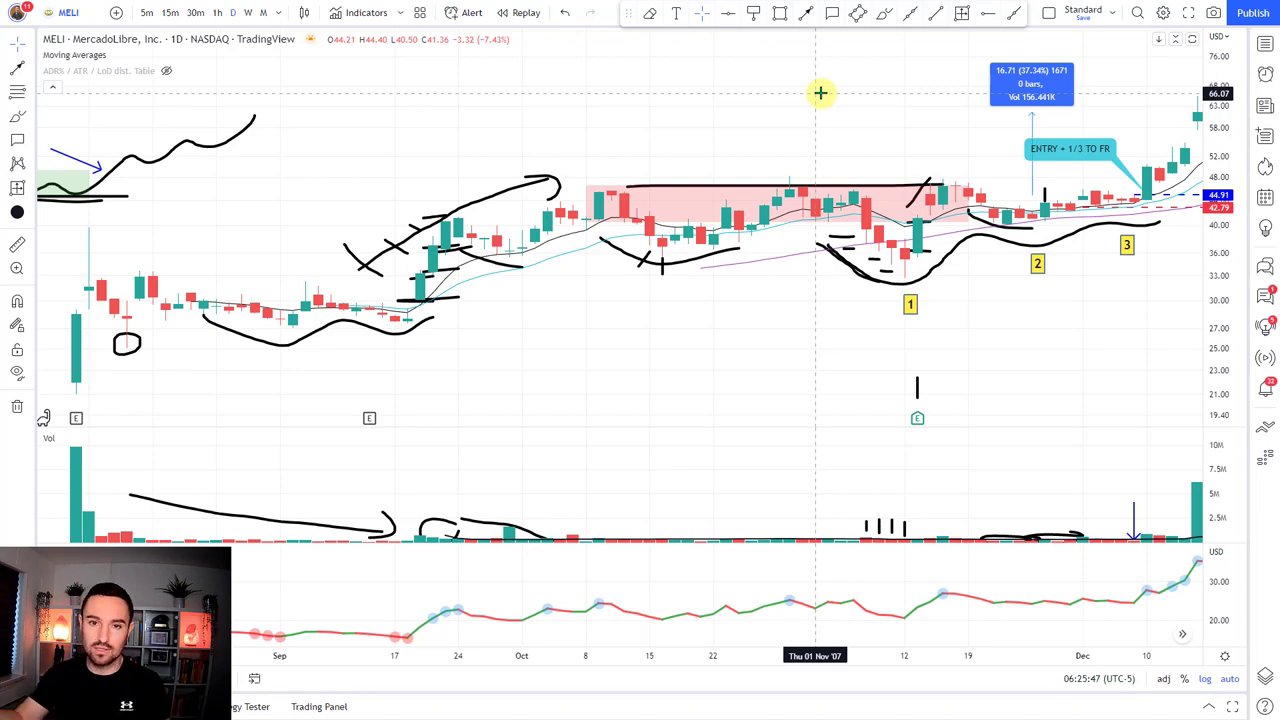
Step: Move the red dashed stop ray up to 46.58, starting at the 11 December candle
left_click_drag(1086, 206, 1103, 229)
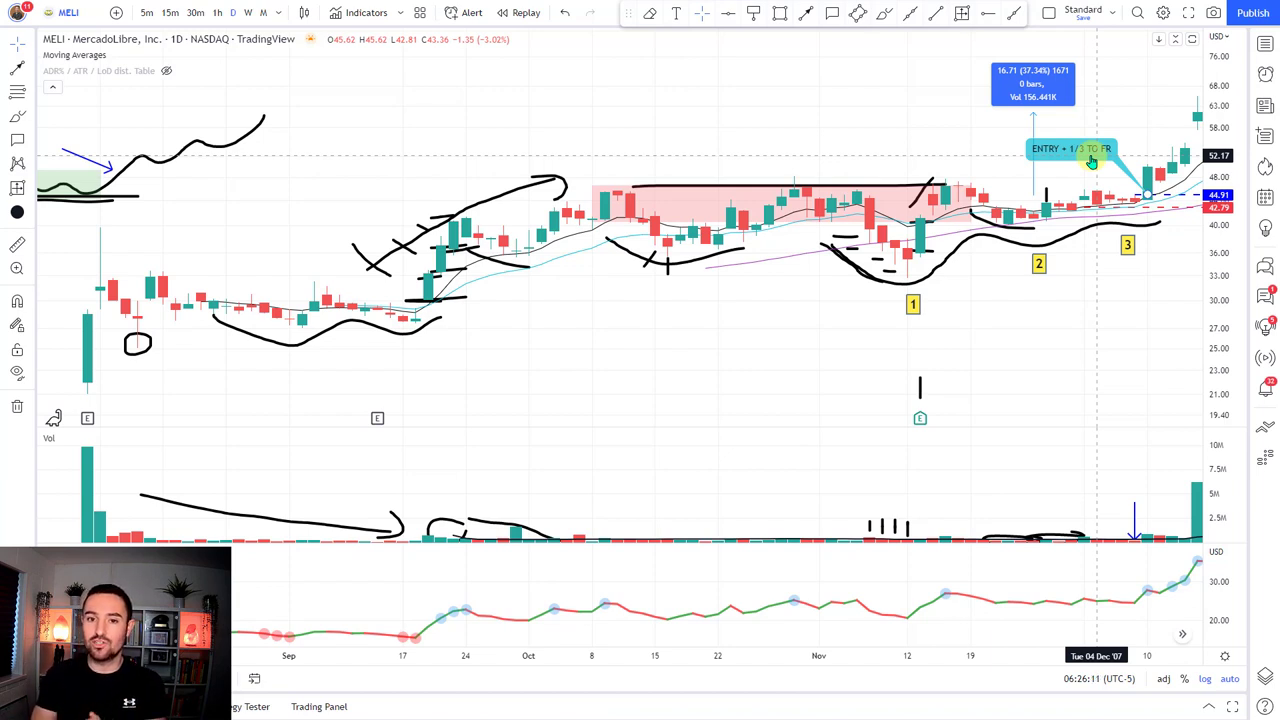
scroll(990, 185, "up", 3)
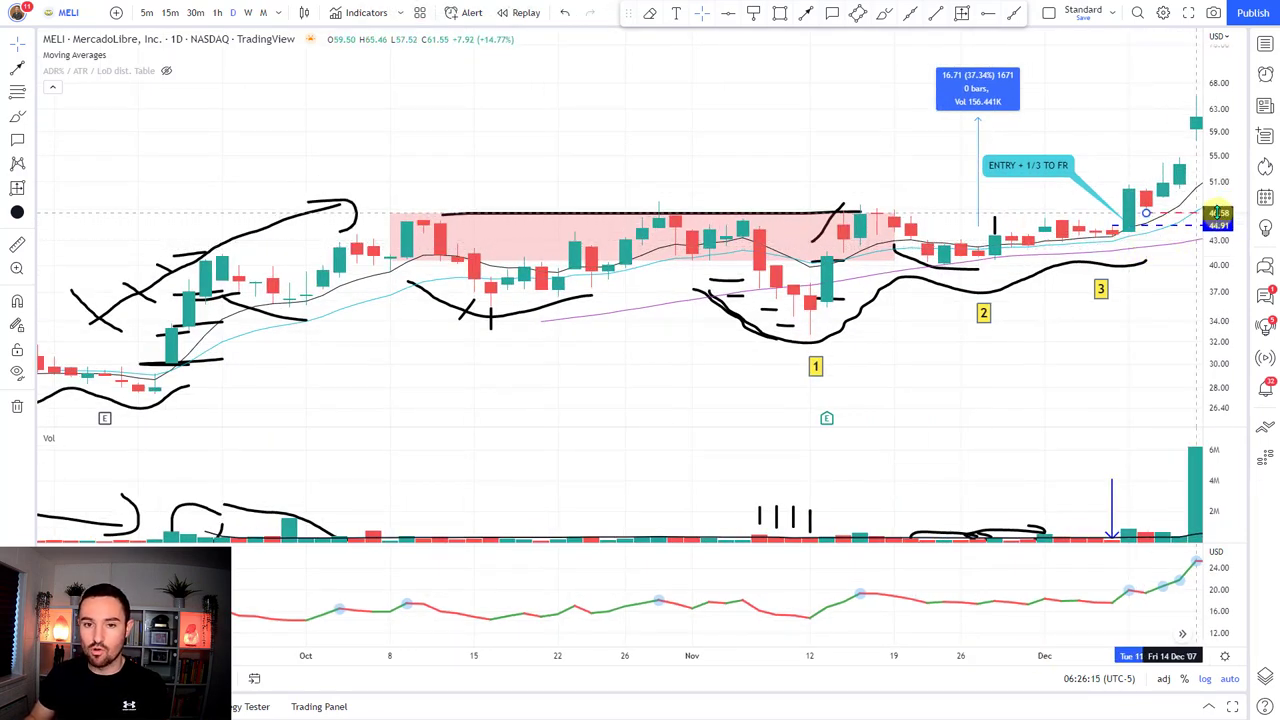
left_click(1180, 180)
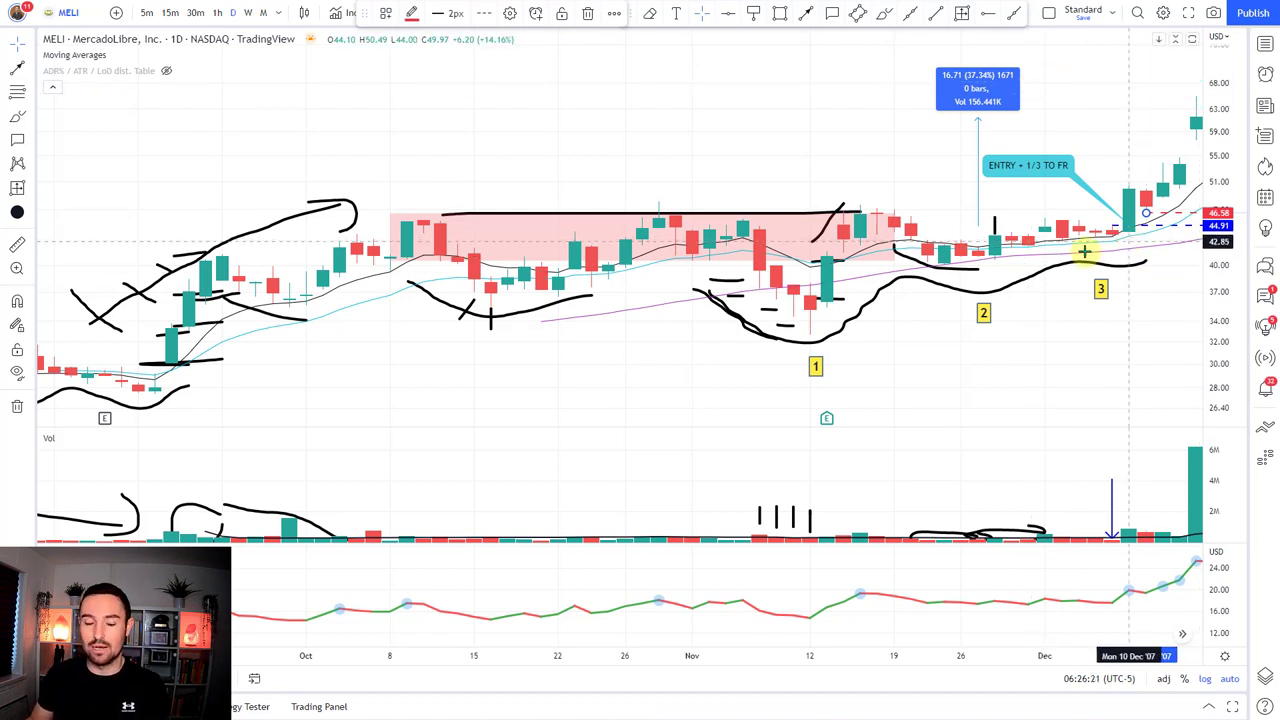
left_click(1141, 124)
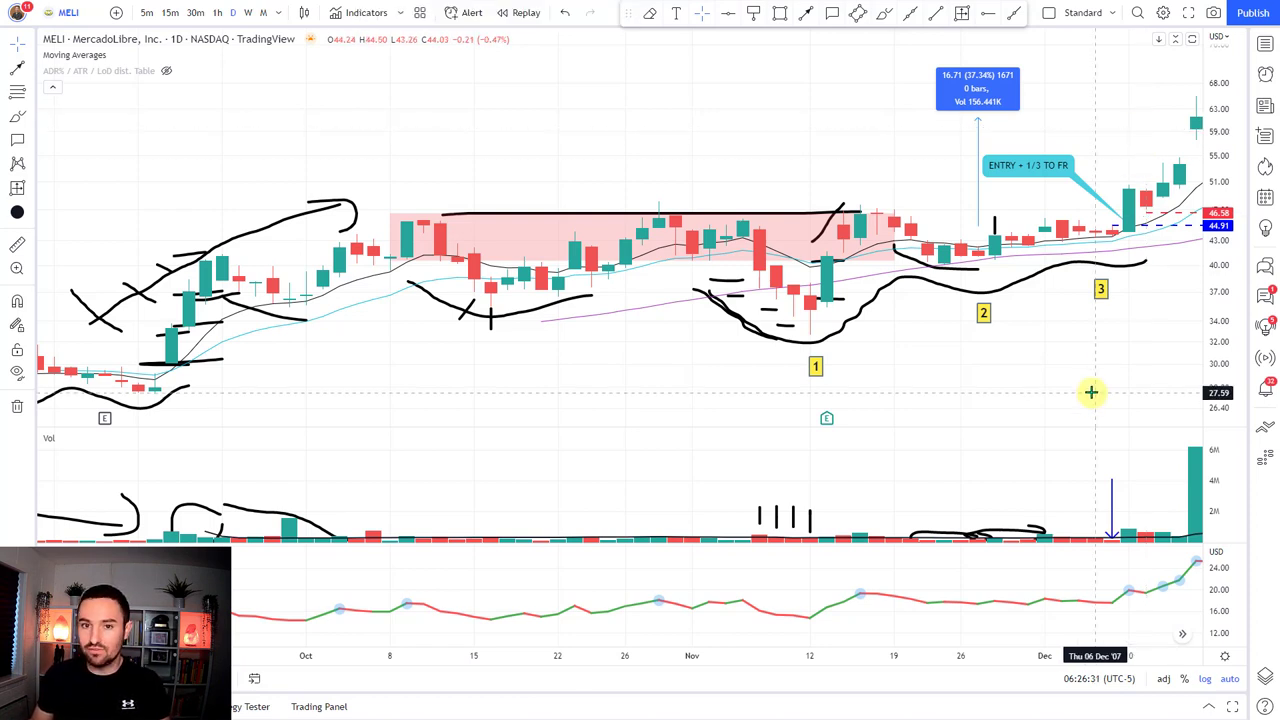
Step: Advance the daily chart candle by candle to 24 December 2007
key("shift+Right")
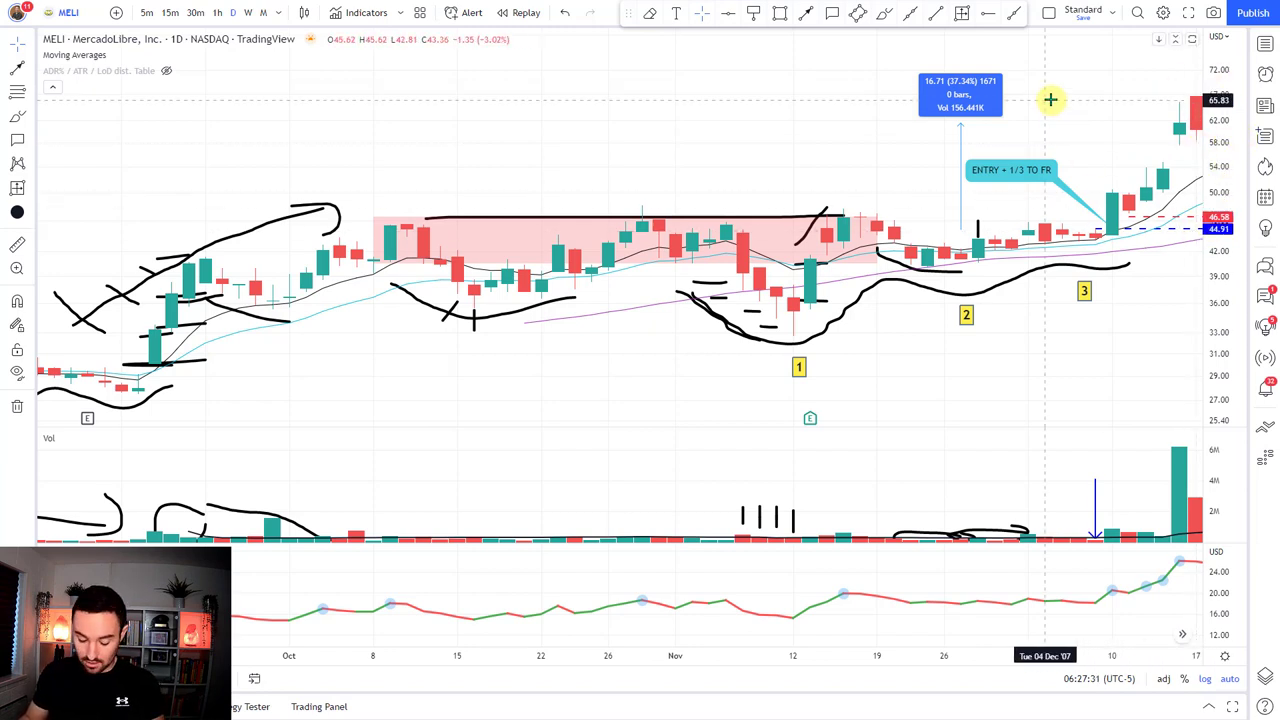
key("shift+Right")
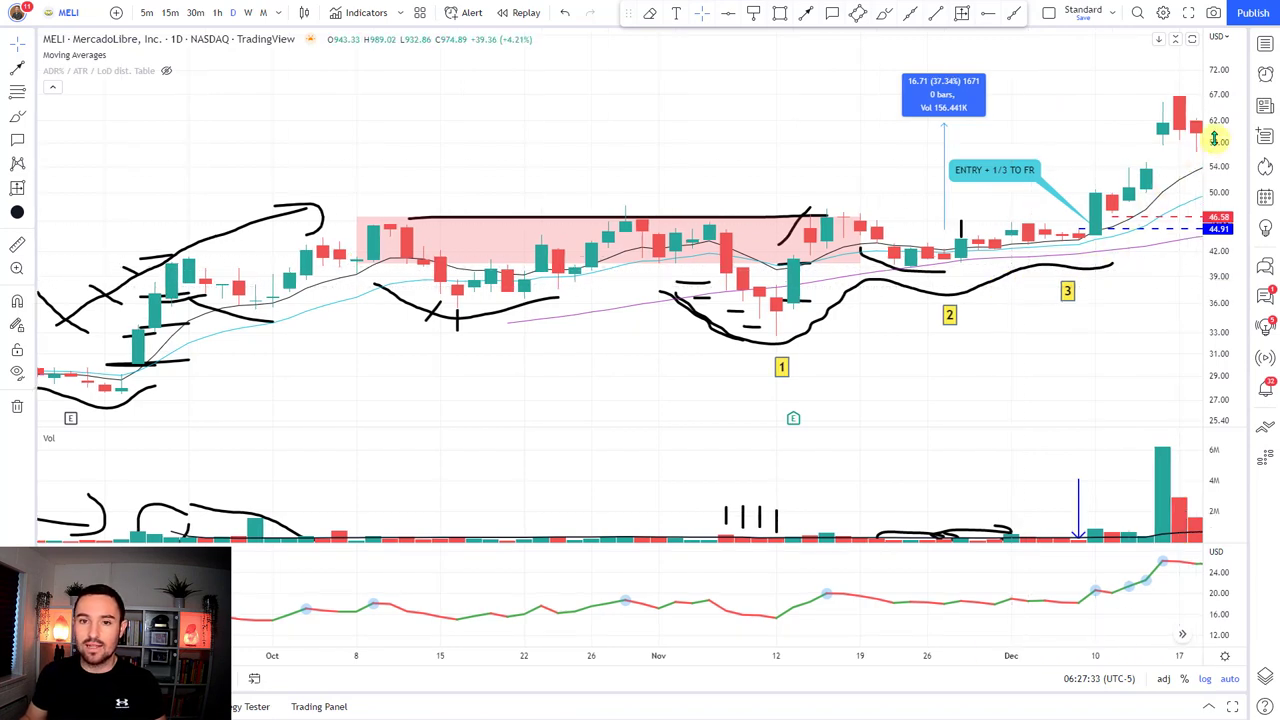
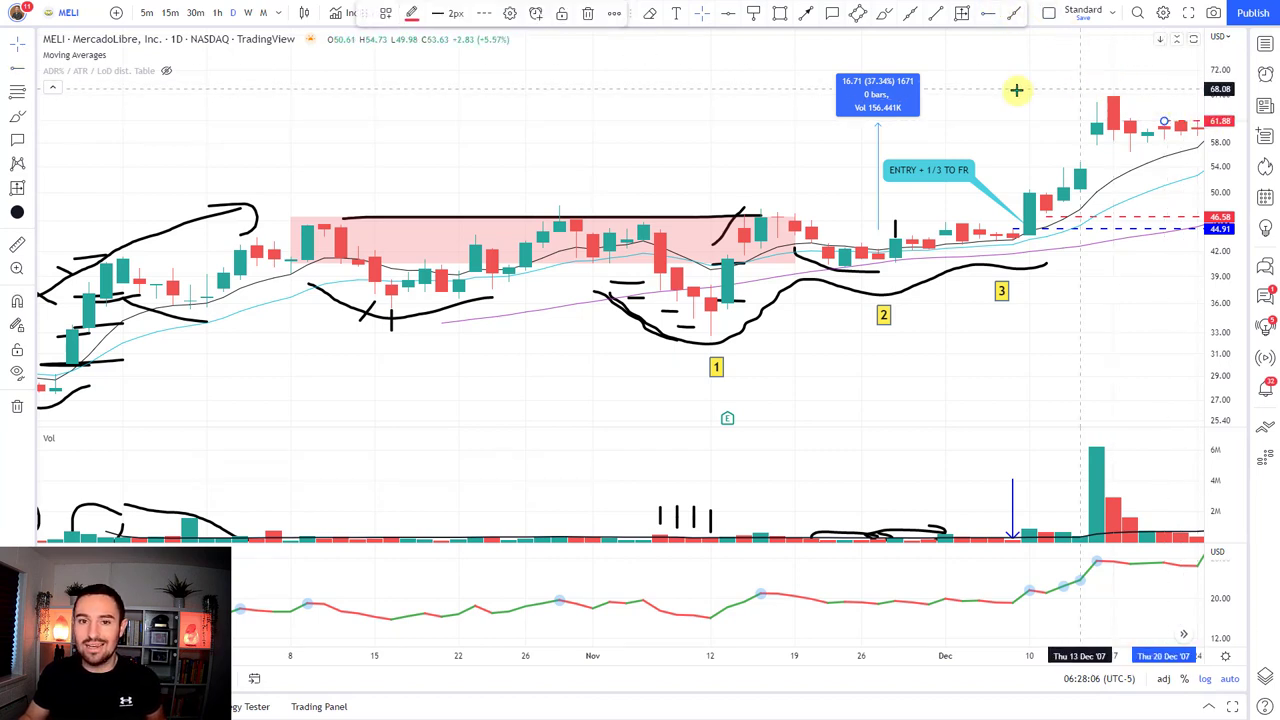
Step: Mark the 20 December high with a dark blue dashed ray at 61.88 and measure down from it at the 19 December candle
left_click(411, 13)
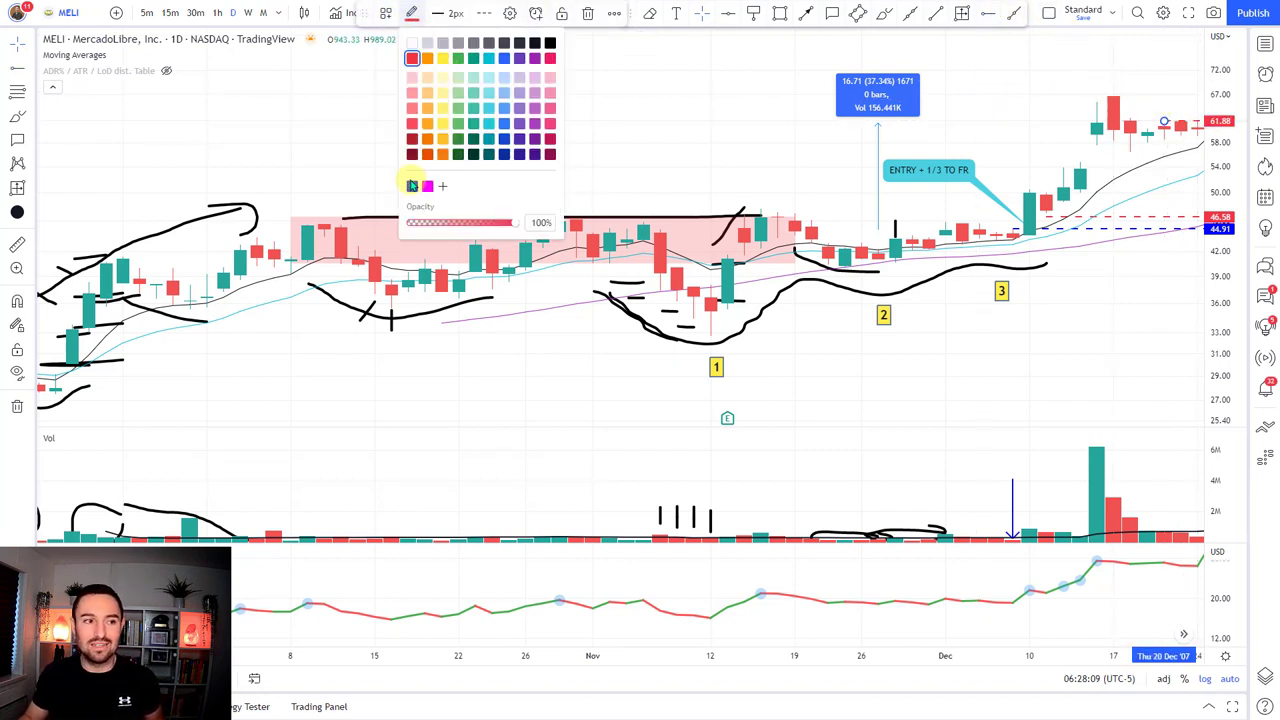
left_click(411, 186)
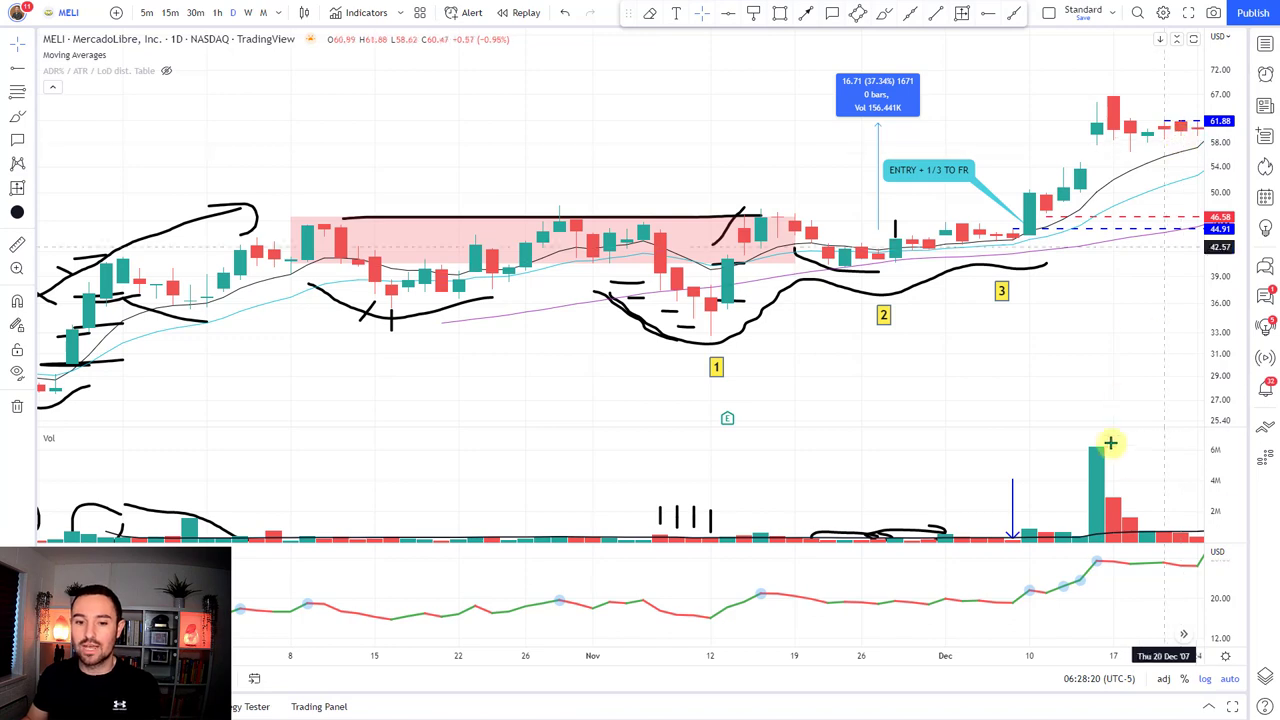
left_click(1150, 120, "shift")
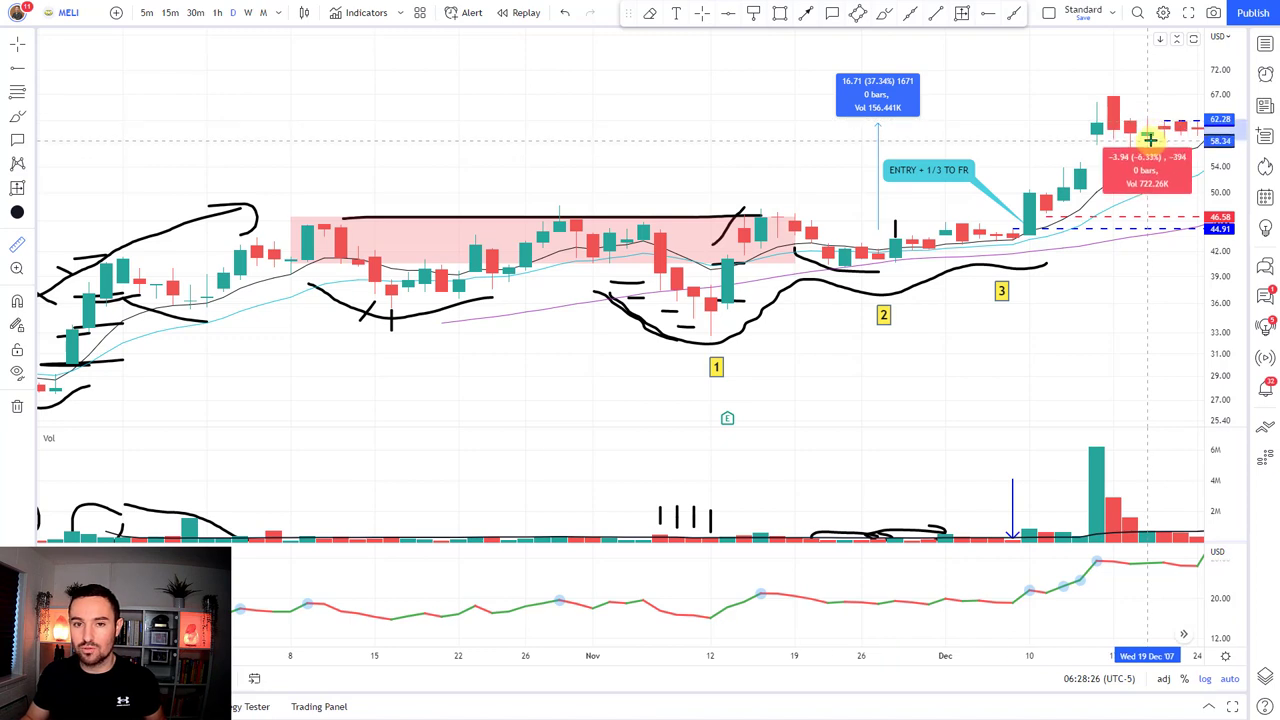
left_click(1145, 105)
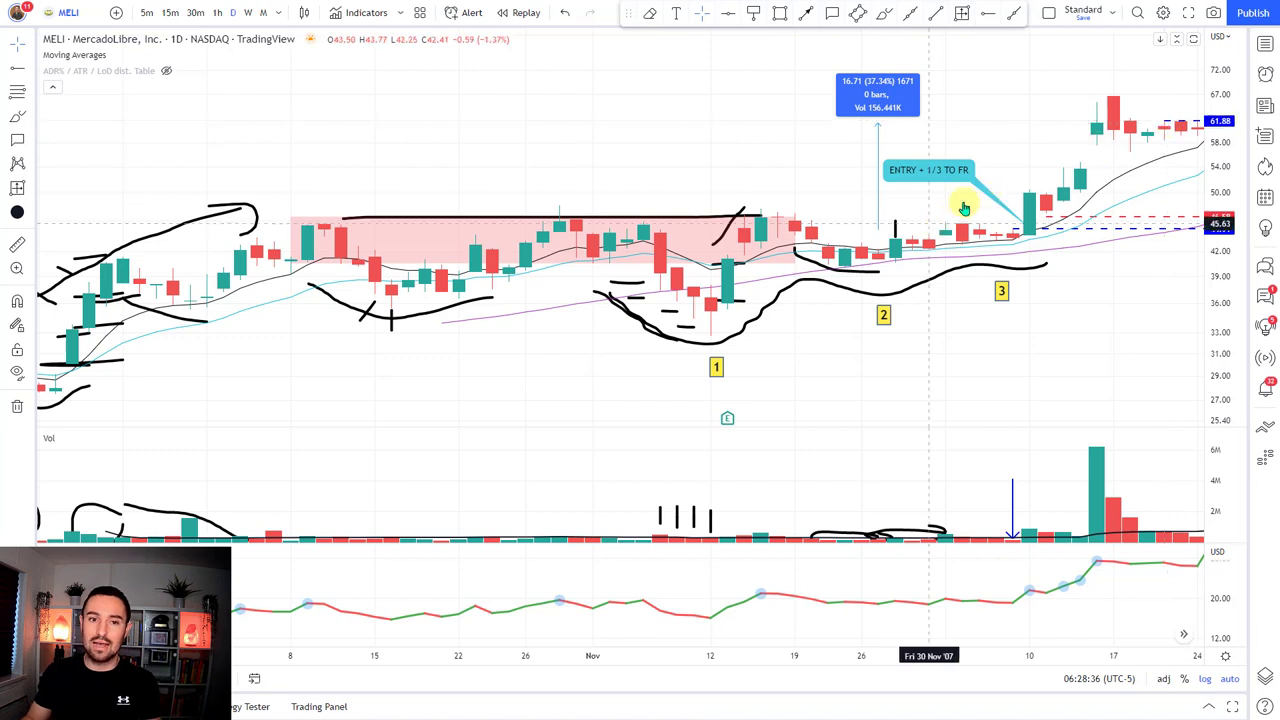
Step: Delete the blue ray at 61.88 and raise the red dashed stop ray to 49.69, starting at the 13 December candle
left_click(1172, 124)
left_click(1086, 223)
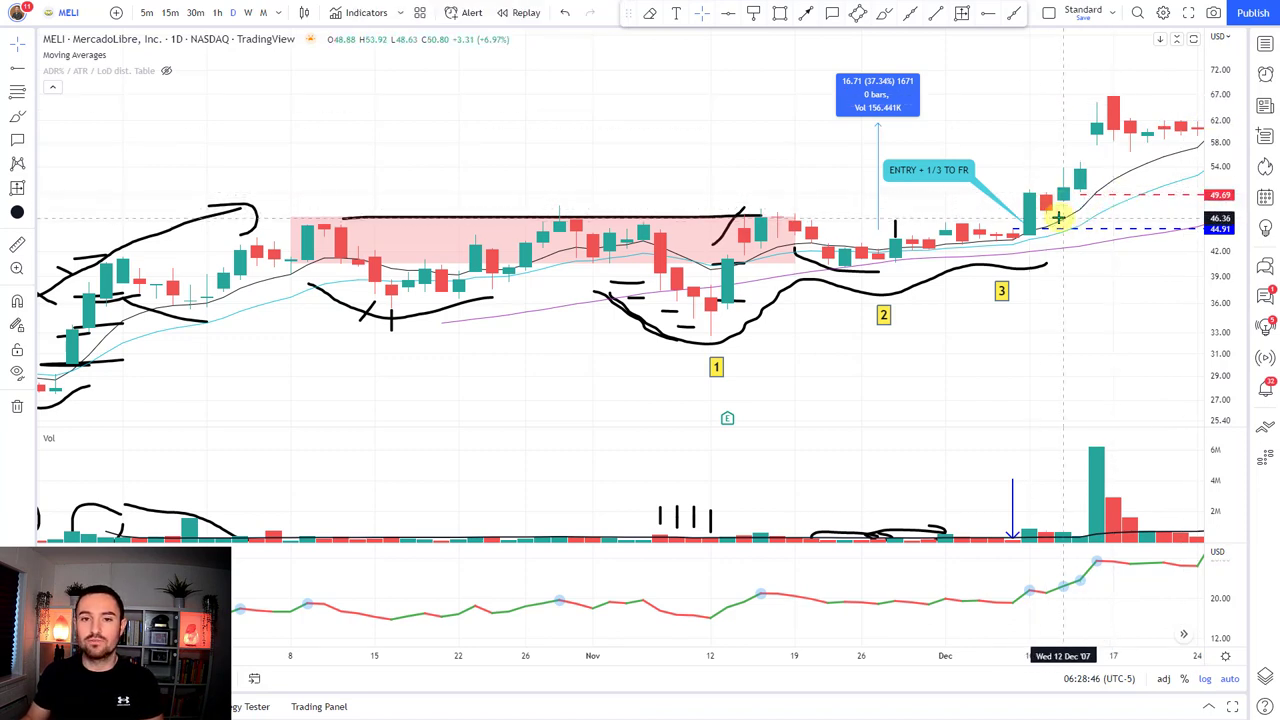
Step: Advance to the 26 December candle and brush short vertical marks above the 24 December candle and the 18–24 December volume bars
key("Right")
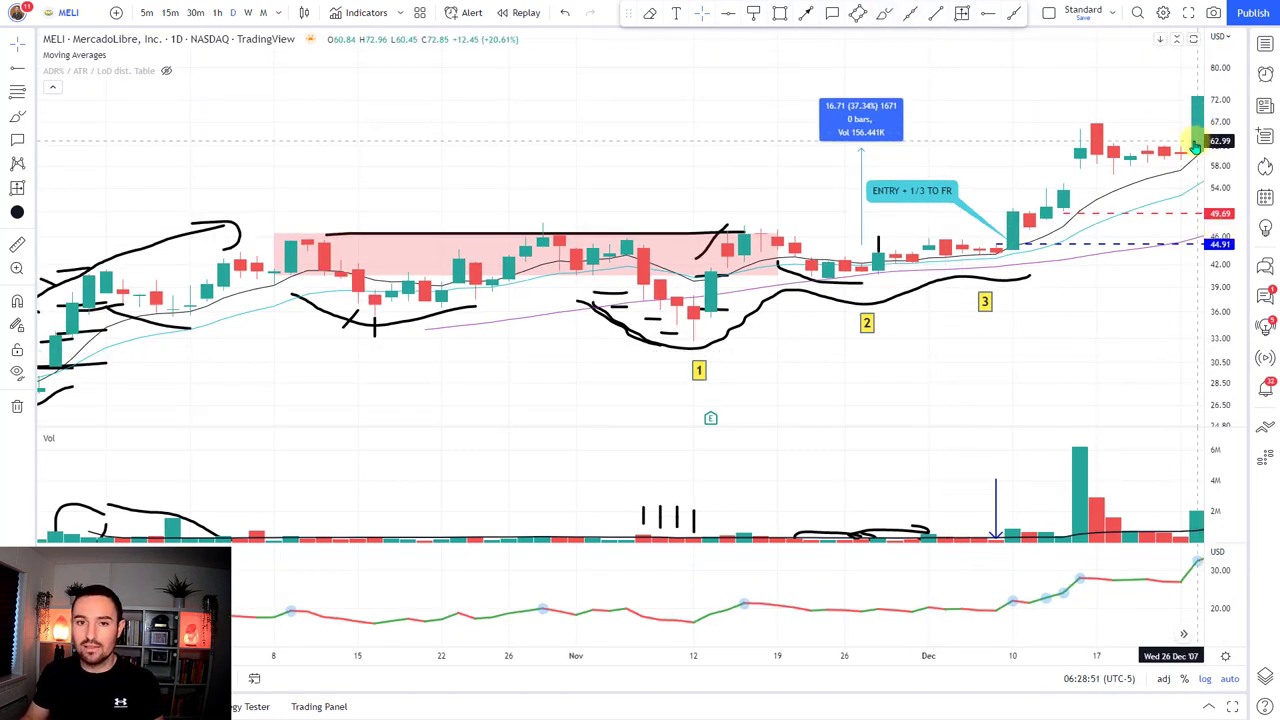
left_click(884, 12)
left_click_drag(1178, 132, 1181, 152)
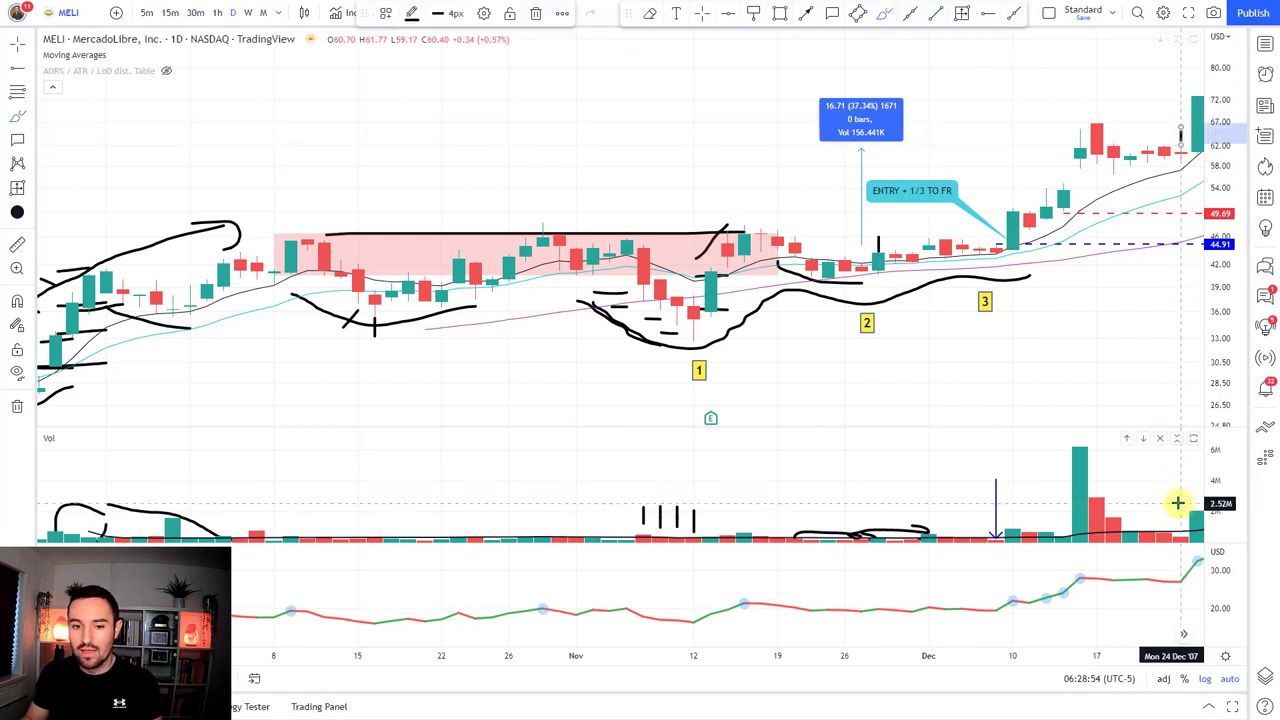
left_click_drag(1180, 507, 1175, 535)
mouse_move(1113, 498)
left_mouse_down()
mouse_move(1114, 526)
mouse_move(1162, 530)
left_mouse_up()
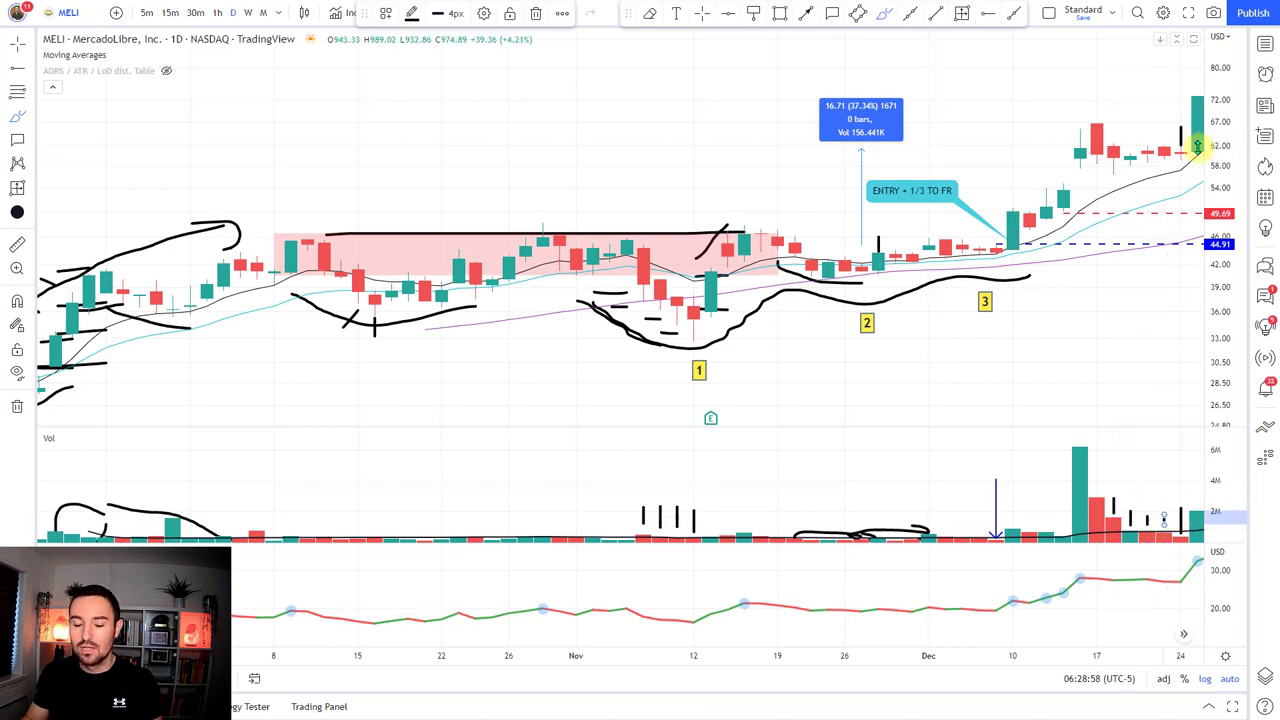
Step: Try brushing a curved line under the mid-December pullback candles, undoing each stroke
mouse_move(1096, 145)
left_mouse_down()
mouse_move(1194, 138)
mouse_move(1150, 165)
mouse_move(1110, 147)
left_mouse_up()
key("ctrl+z")
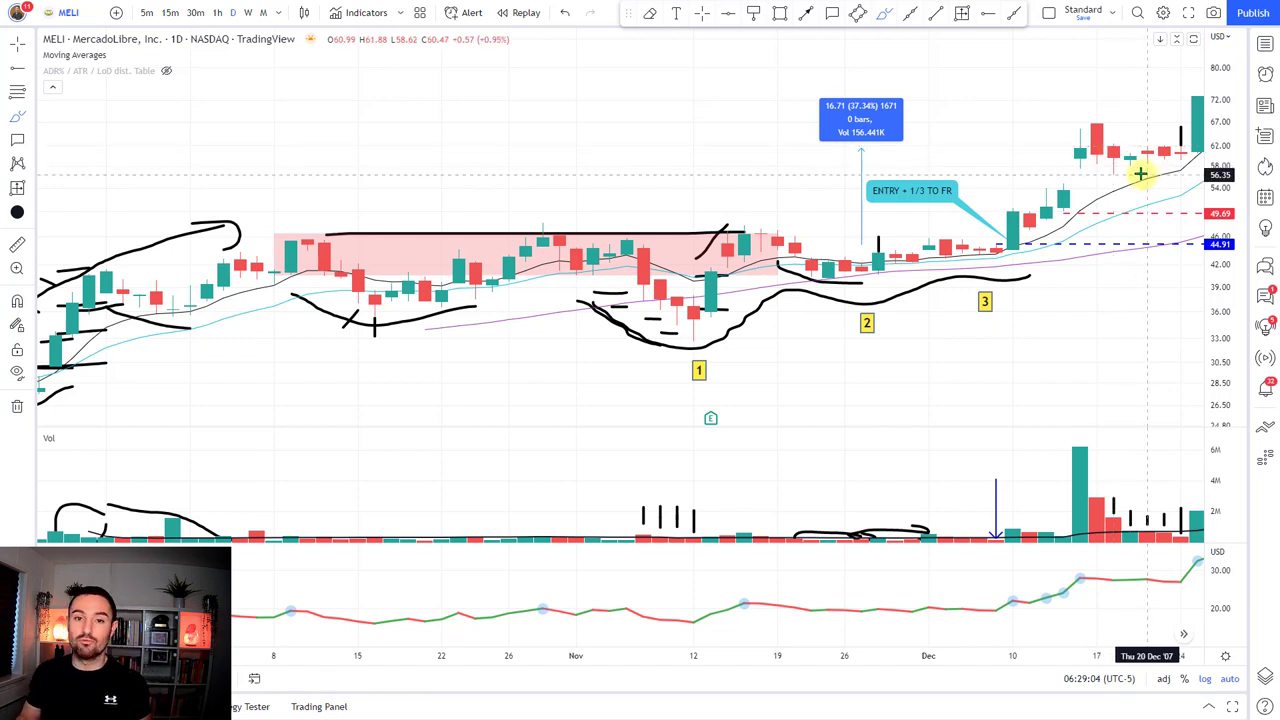
mouse_move(1084, 158)
left_mouse_down()
mouse_move(1111, 177)
mouse_move(1148, 160)
left_mouse_up()
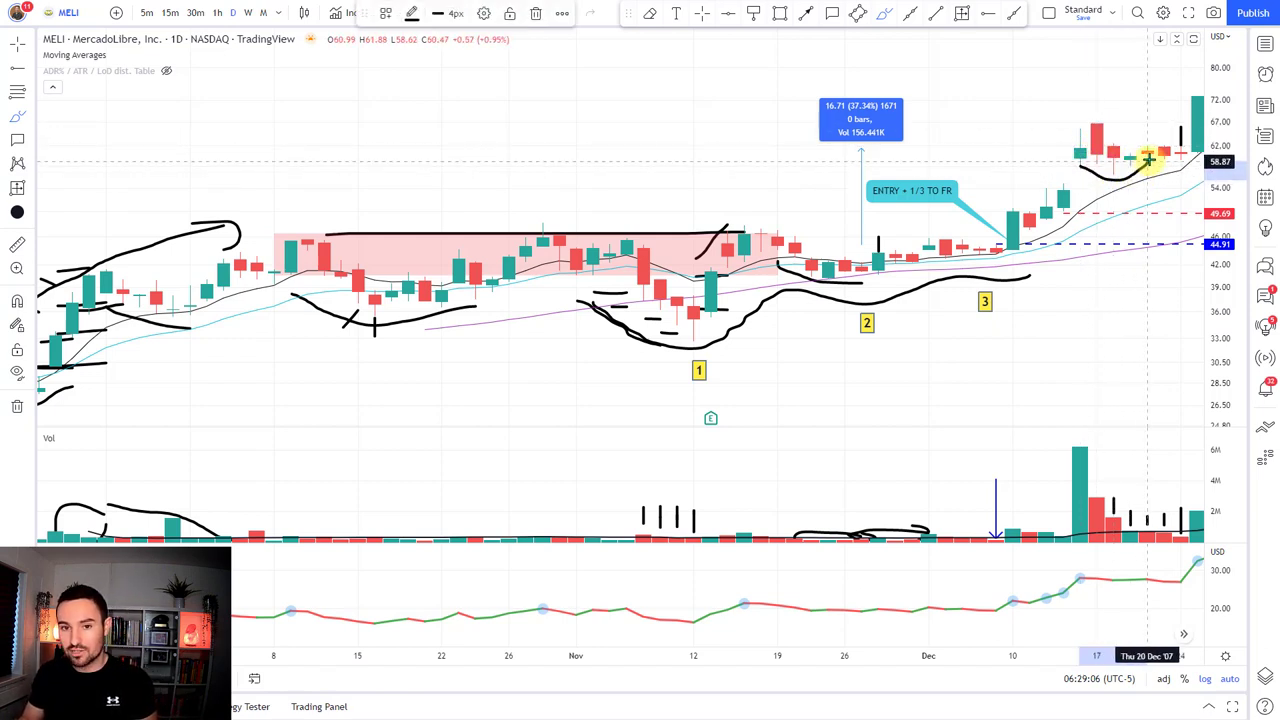
key("ctrl+z")
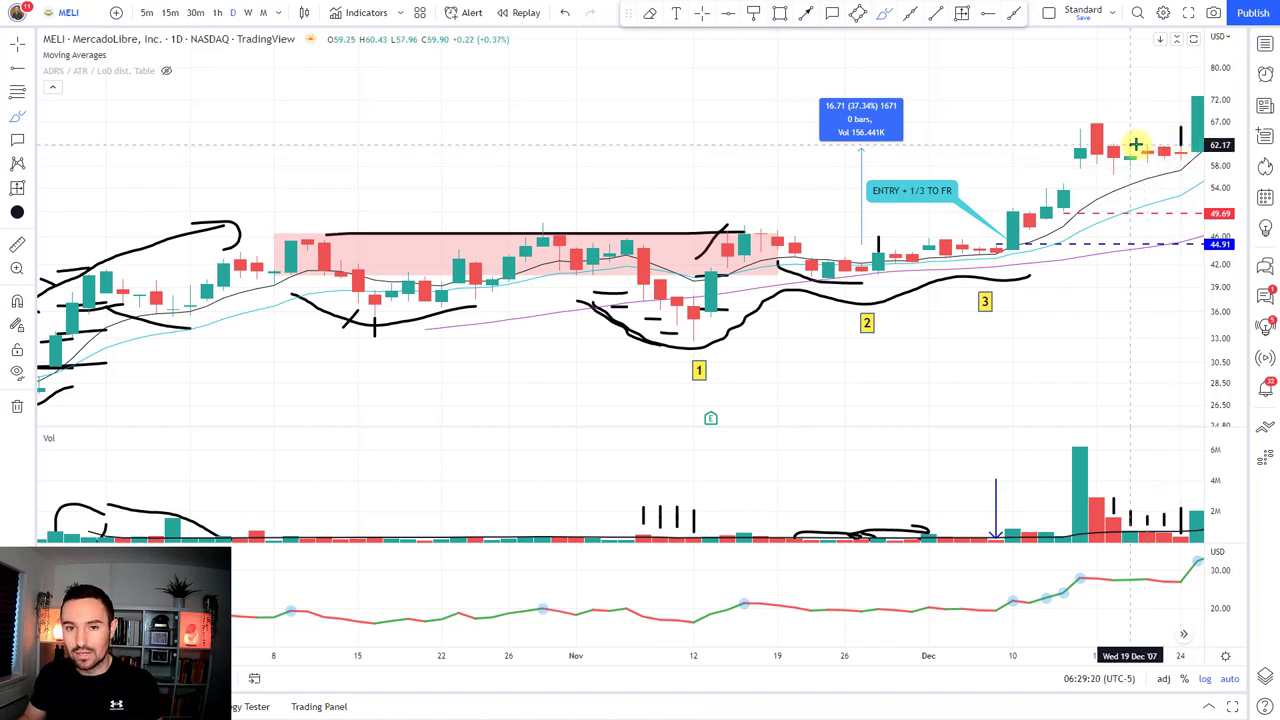
Step: Brush two horizontal lines over the December consolidation, at about 62 along the tight candles and about 67 along the highs
left_click_drag(1134, 145, 1186, 145)
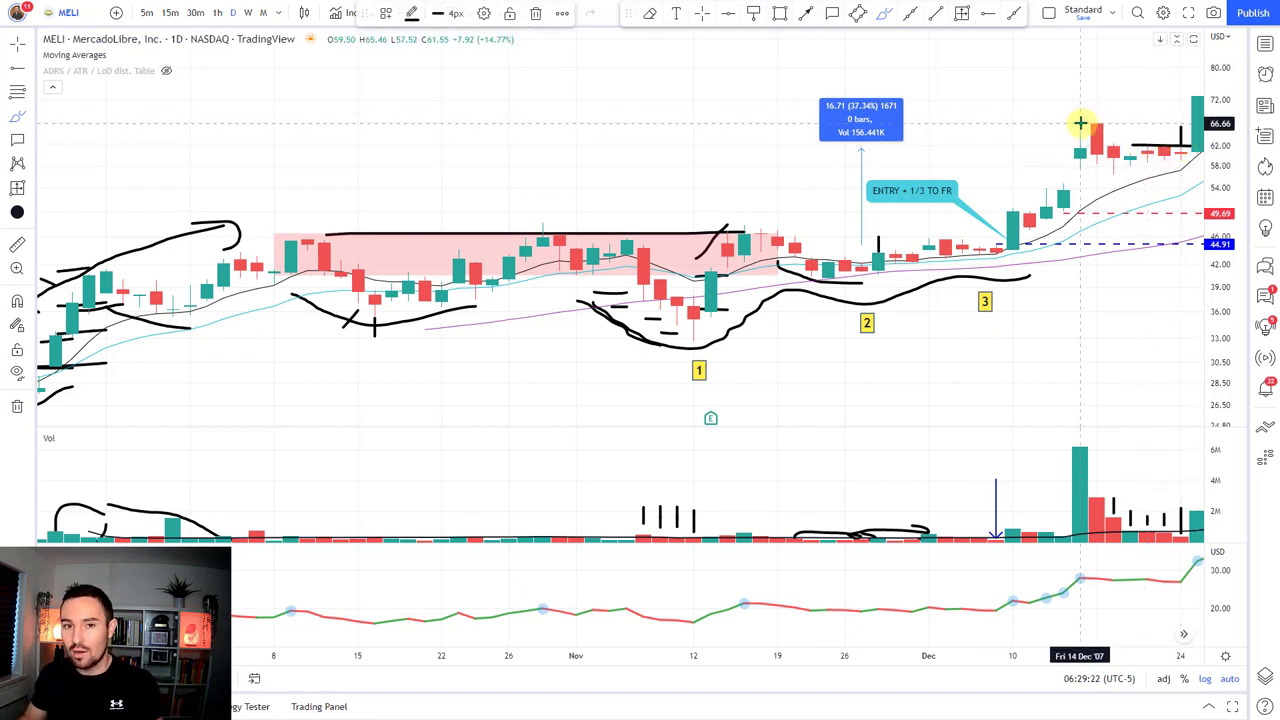
left_click_drag(1080, 123, 1226, 121)
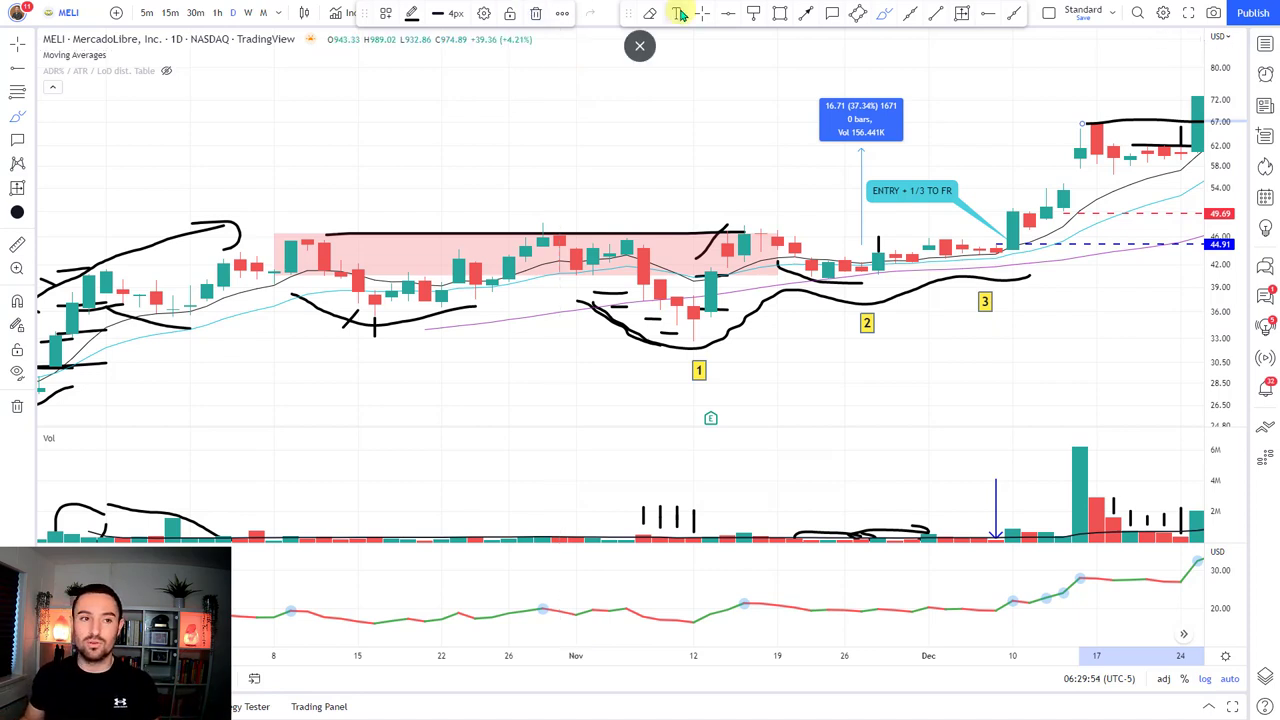
left_click(951, 90)
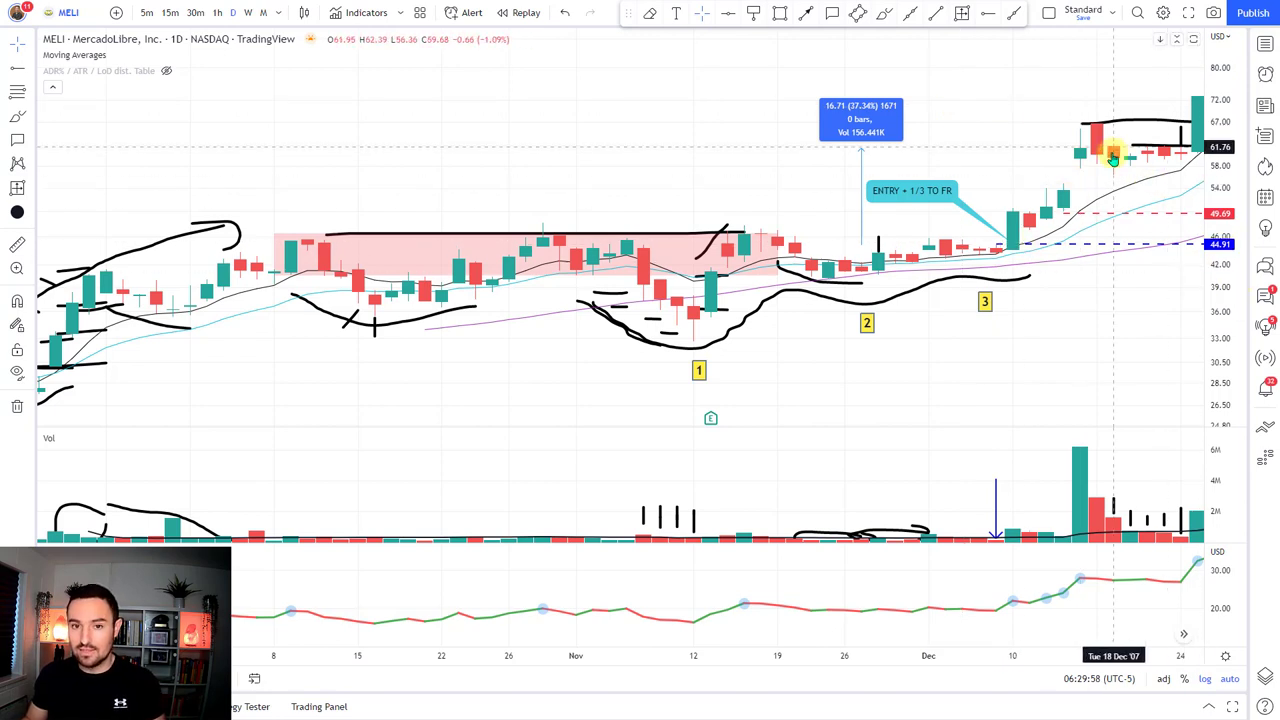
Step: Raise the red dashed stop ray to 51.41 from the 14 December candle and add a second red dashed ray at 56.11
left_click(1080, 204)
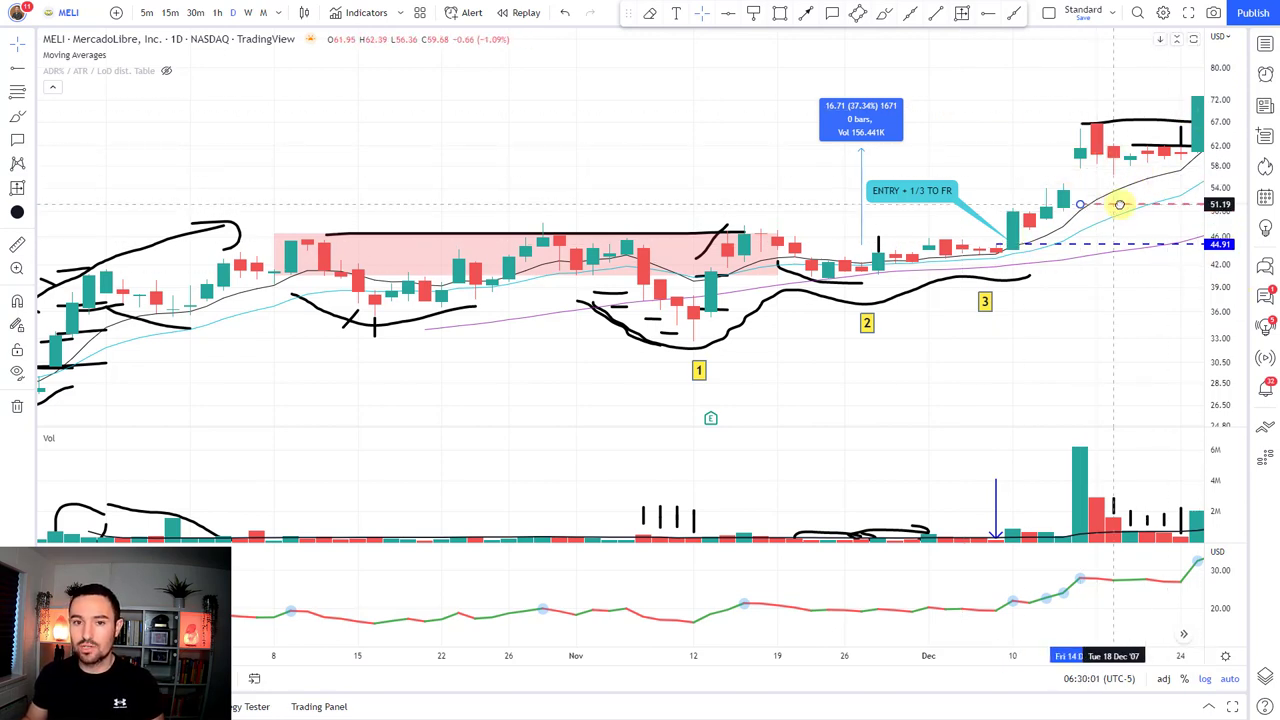
left_click(1120, 203)
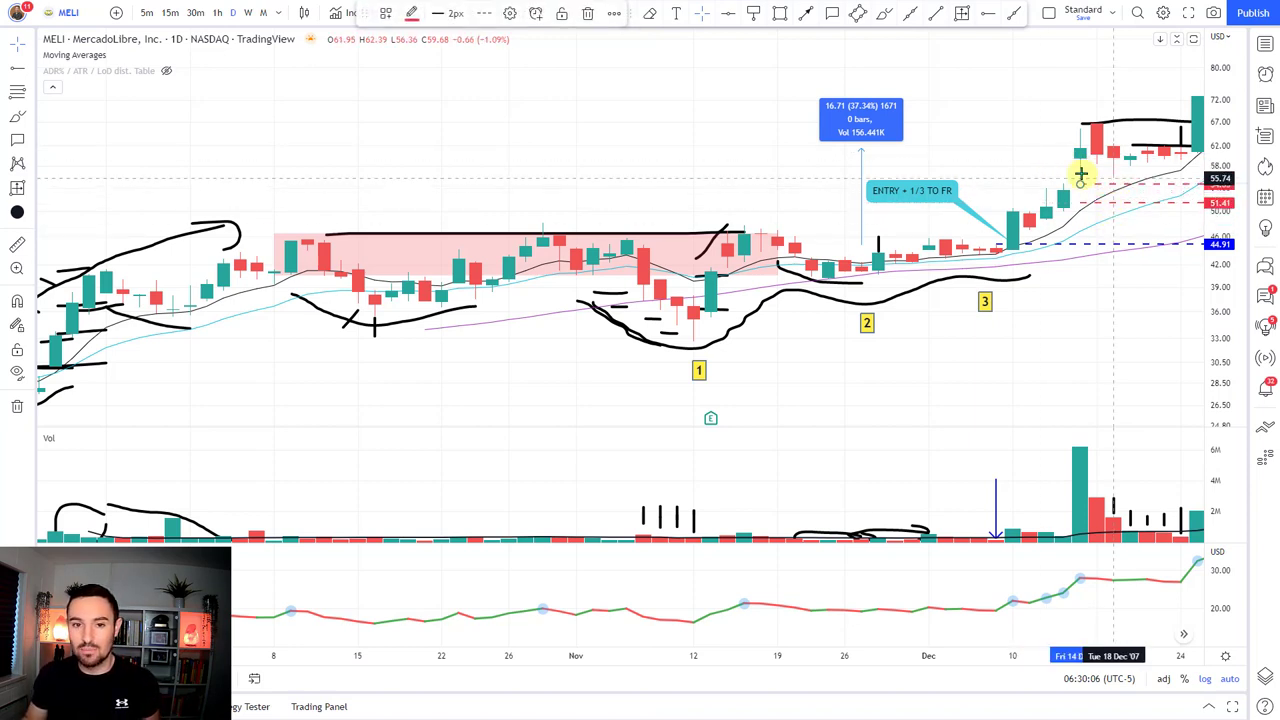
left_click(997, 140)
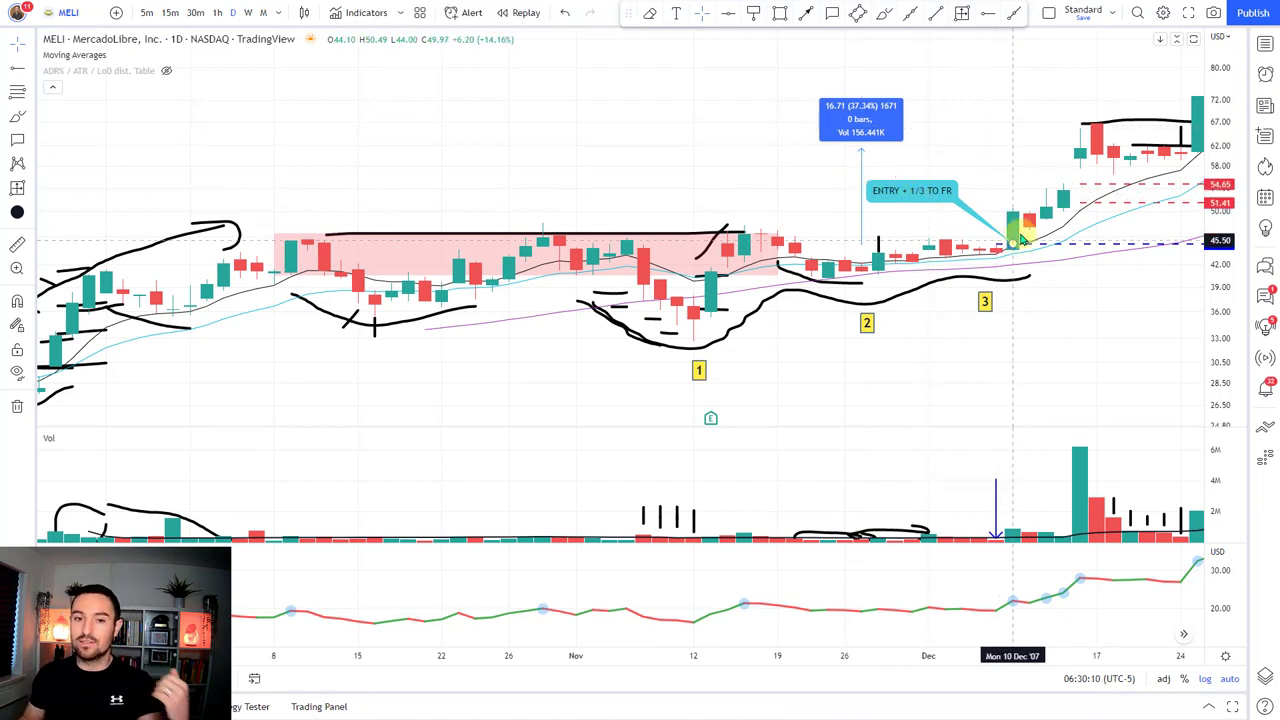
left_click(1067, 160)
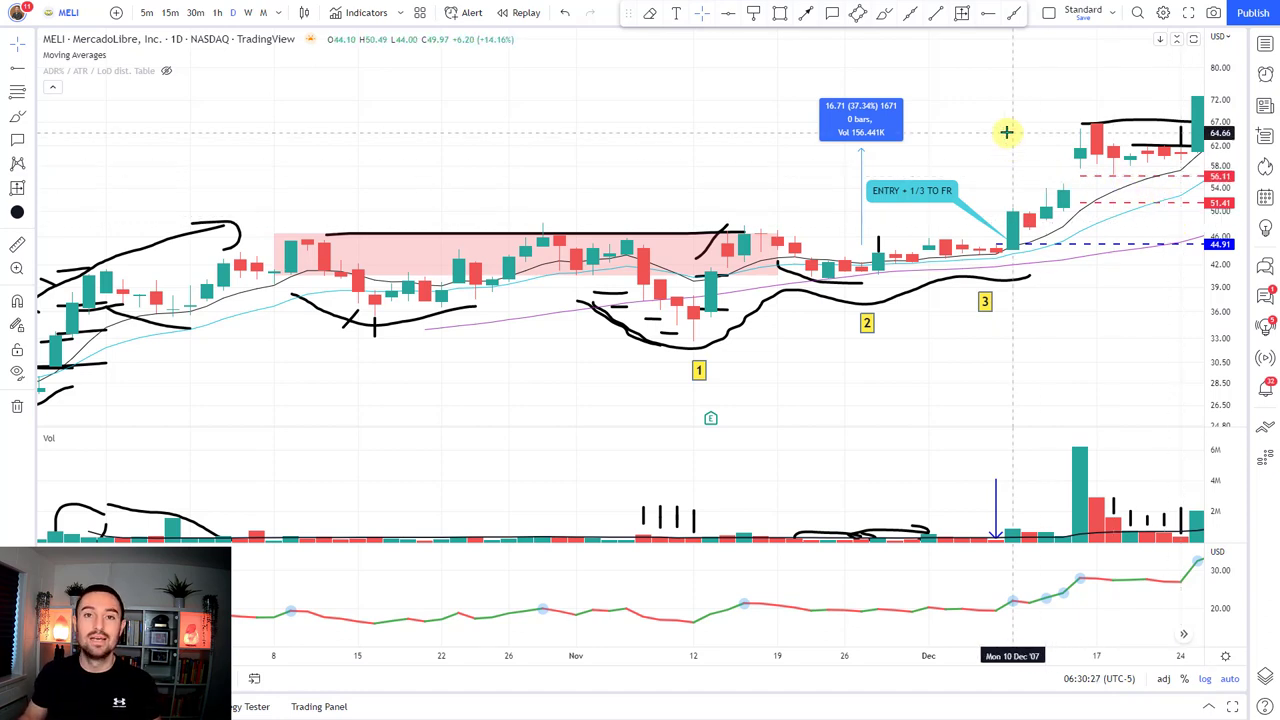
Step: Advance to the 27 December candle and delete the brush lines and vertical mark above the December consolidation
key("Right")
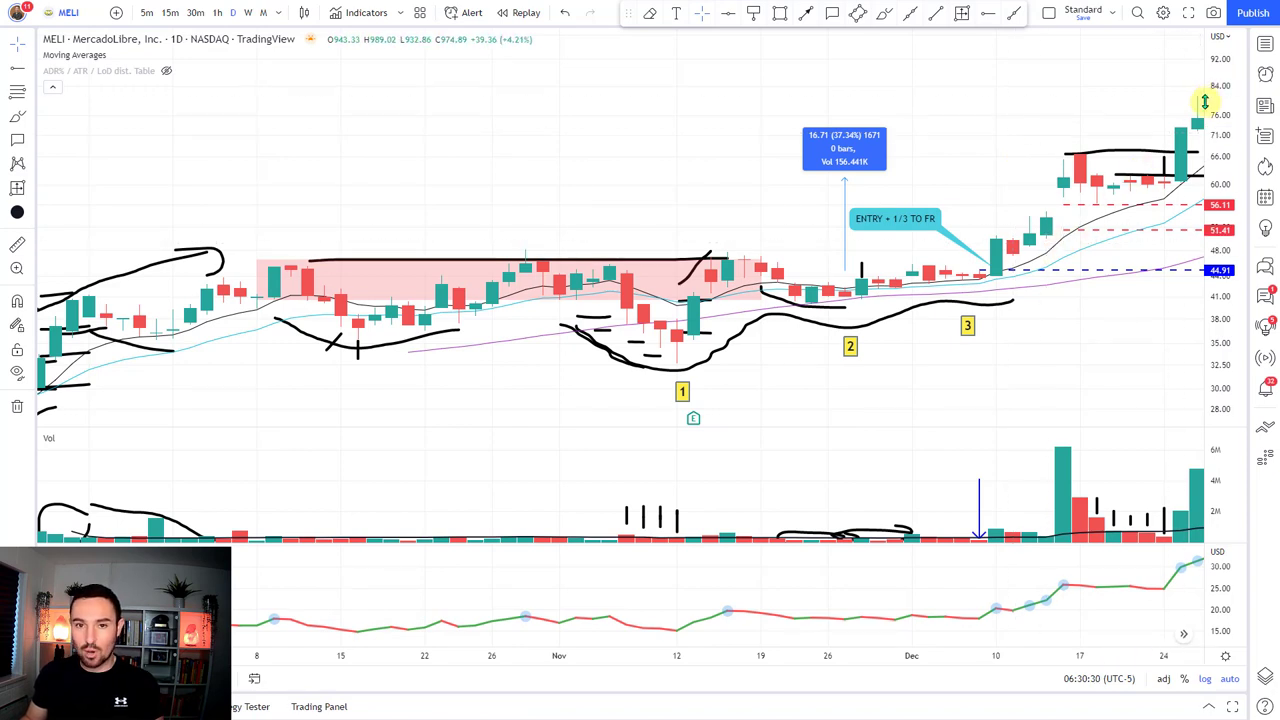
left_click(1158, 155)
left_click_drag(1158, 155, 1153, 180)
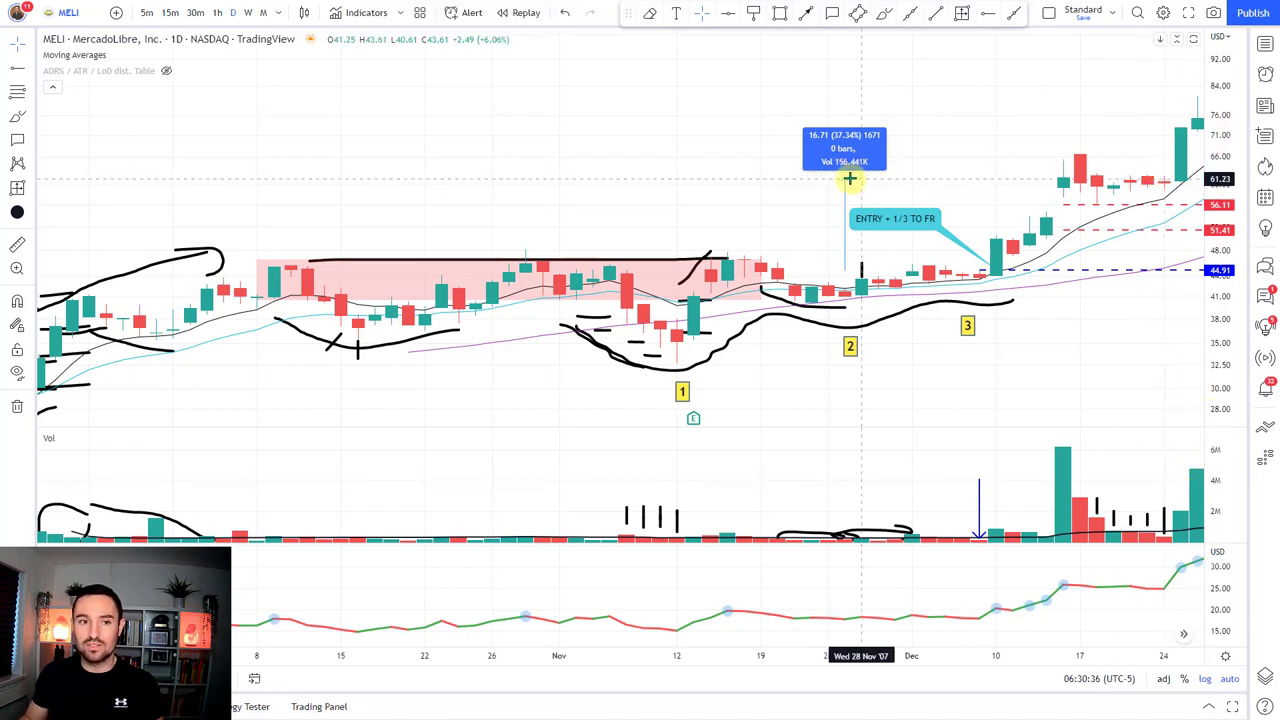
Step: Extend the 27 November price range to 30.50 (68.12%) and set the red stop rays to 55.04 and 76.40, advancing to 31 December
left_click(844, 120)
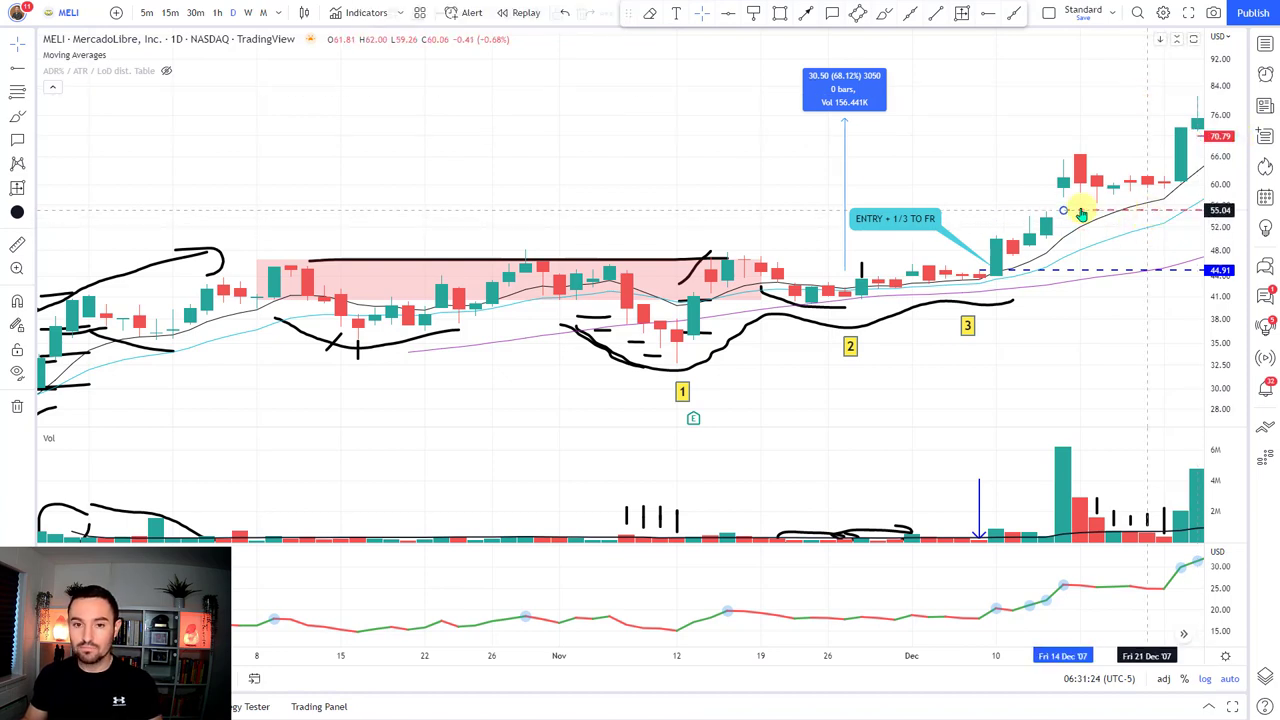
key("shift+Right")
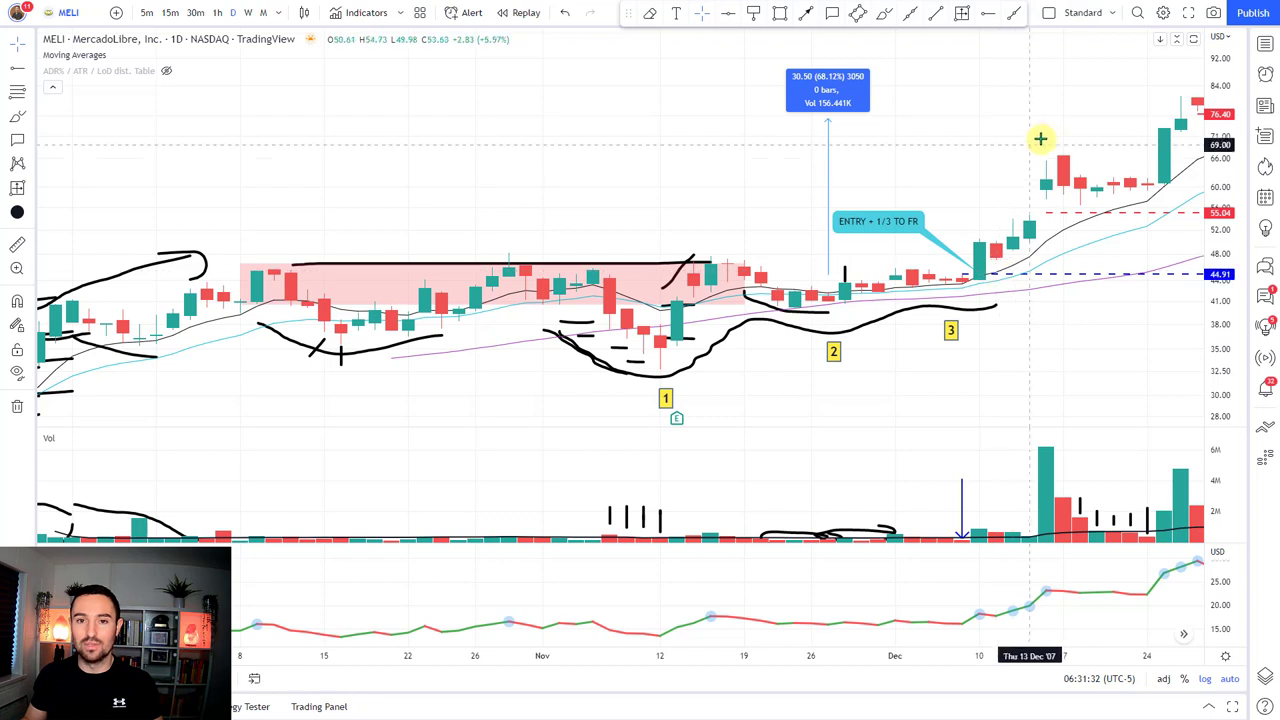
key("shift+Right")
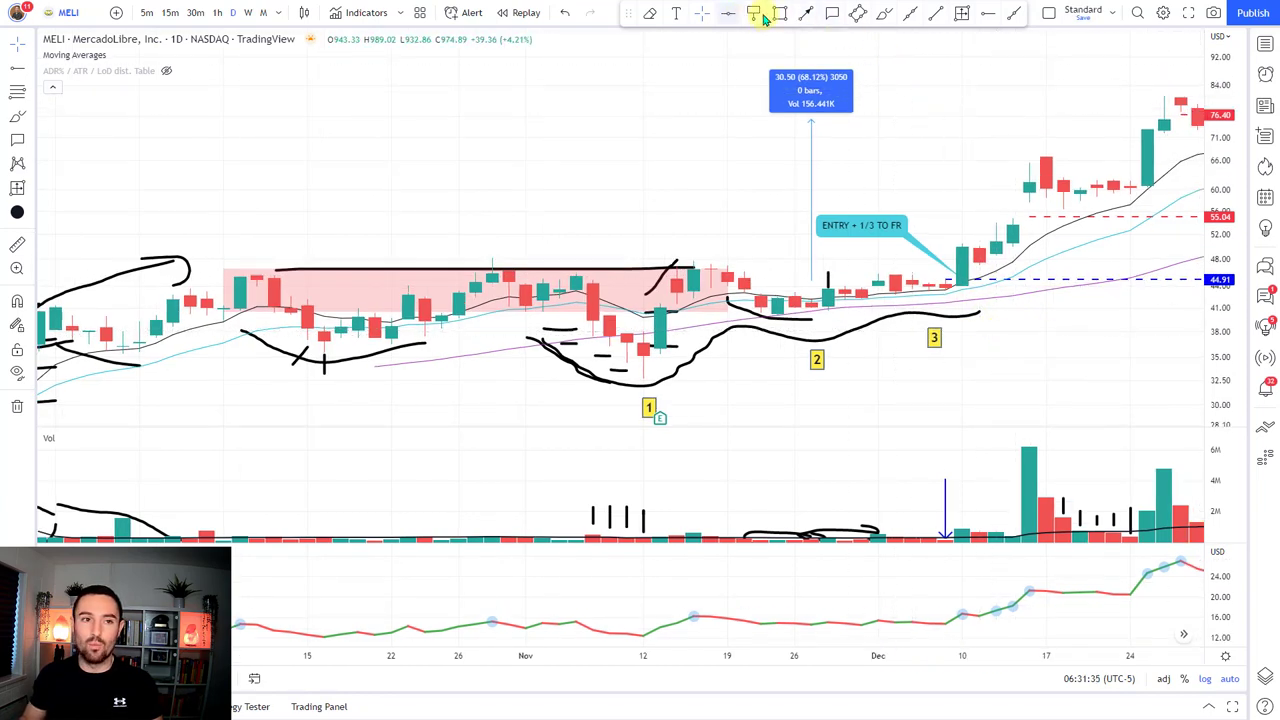
Step: Add a callout reading "1/3" below the price, pointing to the 31 December candle, and remove the red ray at 76.40
left_click_drag(1196, 119, 1100, 338)
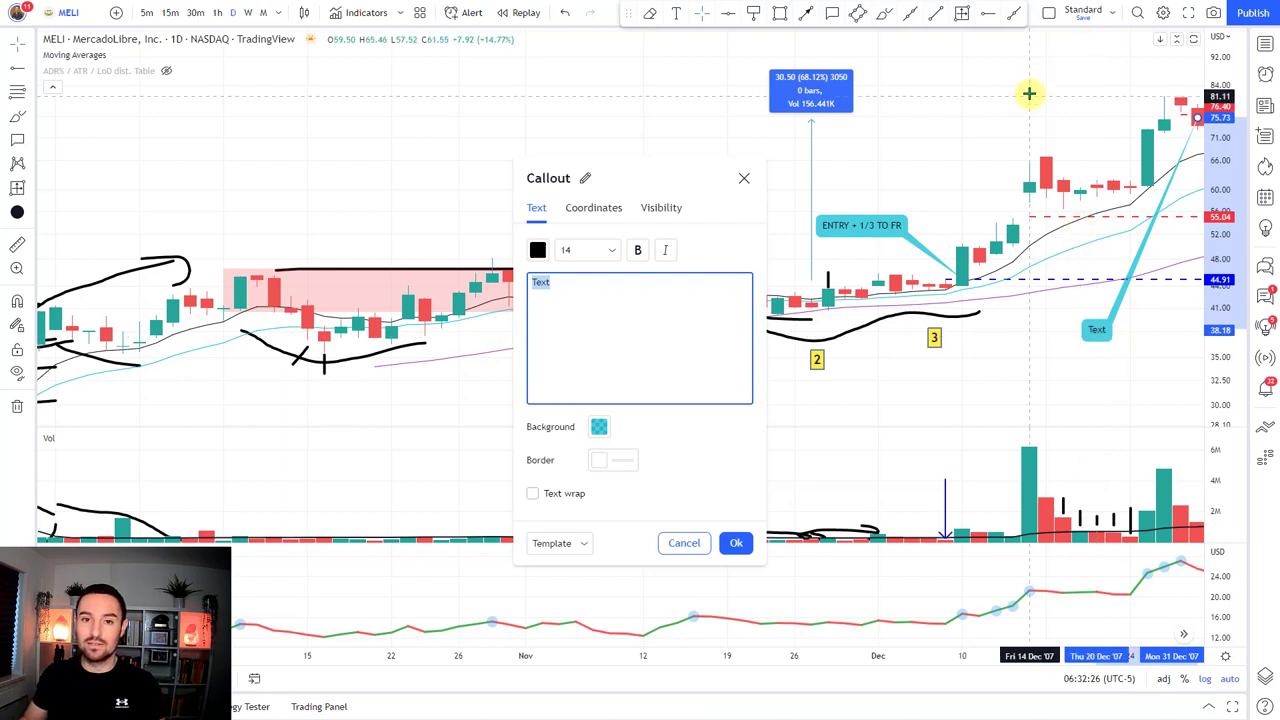
type("1/3")
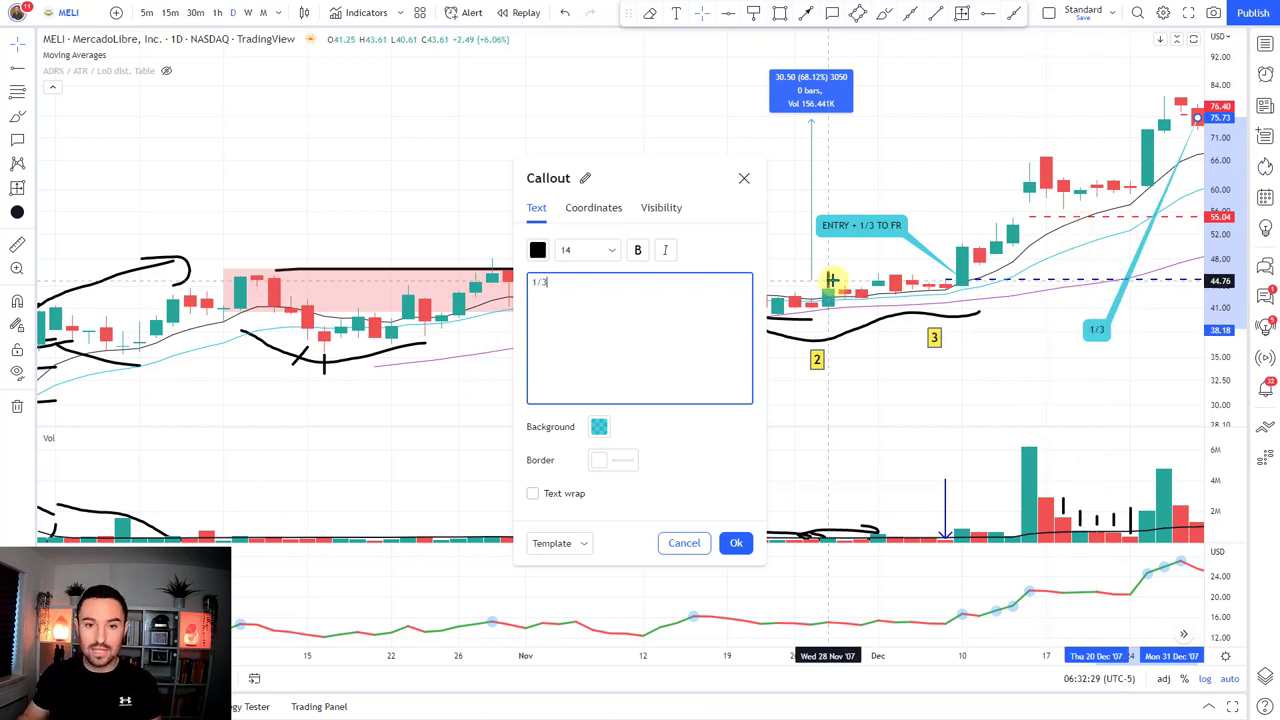
left_click(1043, 163)
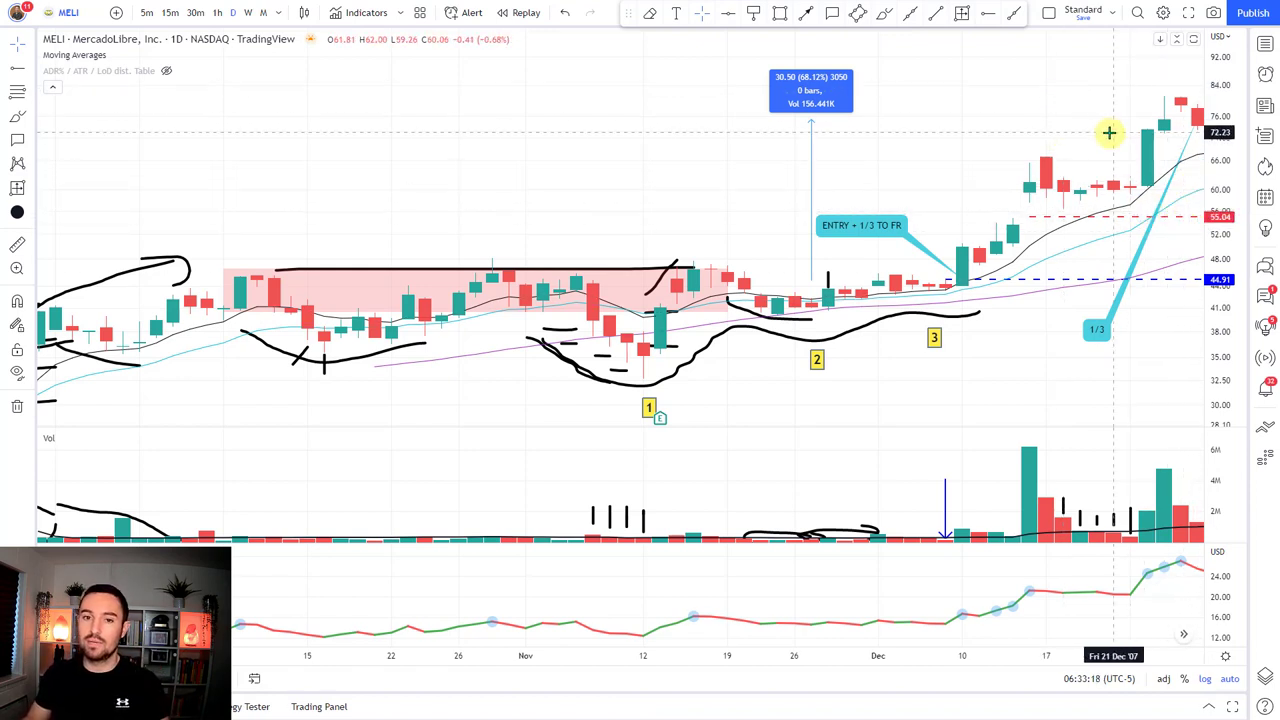
Step: Advance to the 4 January 2008 candle and brush short vertical marks above the four falling candles starting 31 December
key("Right")
key("Right")
key("Right")
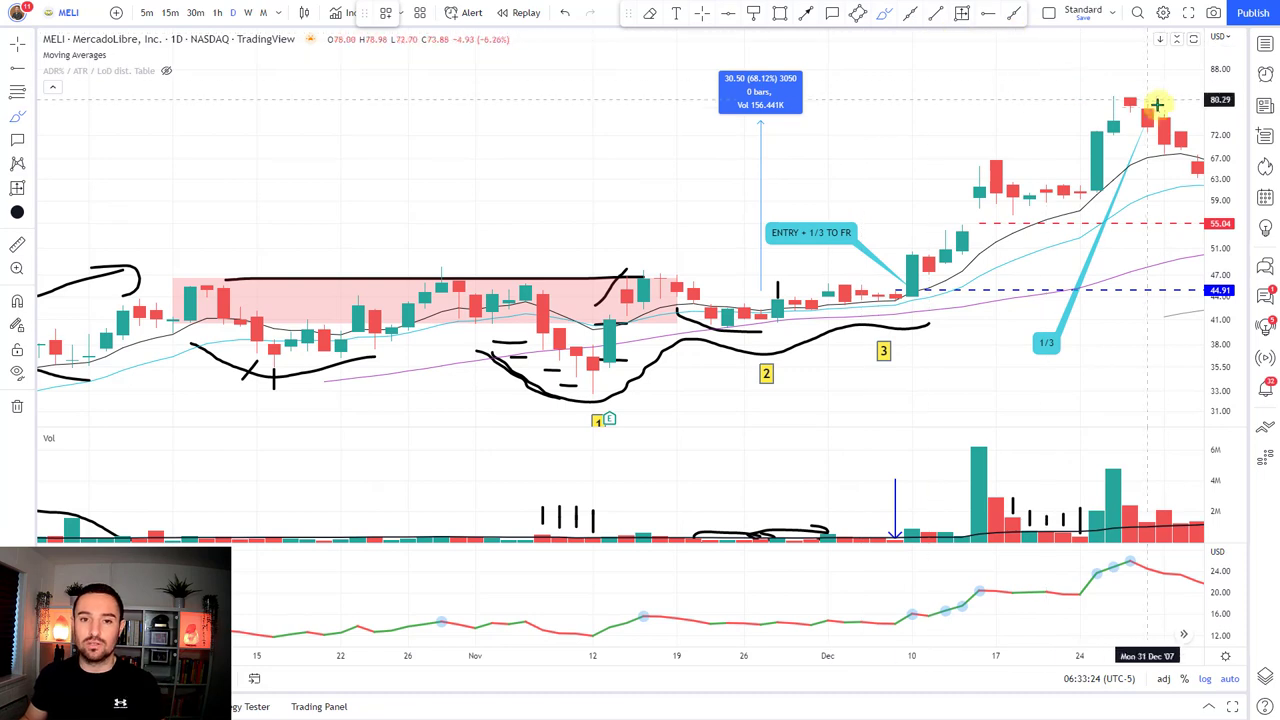
mouse_move(1147, 72)
left_mouse_down()
mouse_move(1147, 100)
mouse_move(1198, 120)
mouse_move(1197, 145)
left_mouse_up()
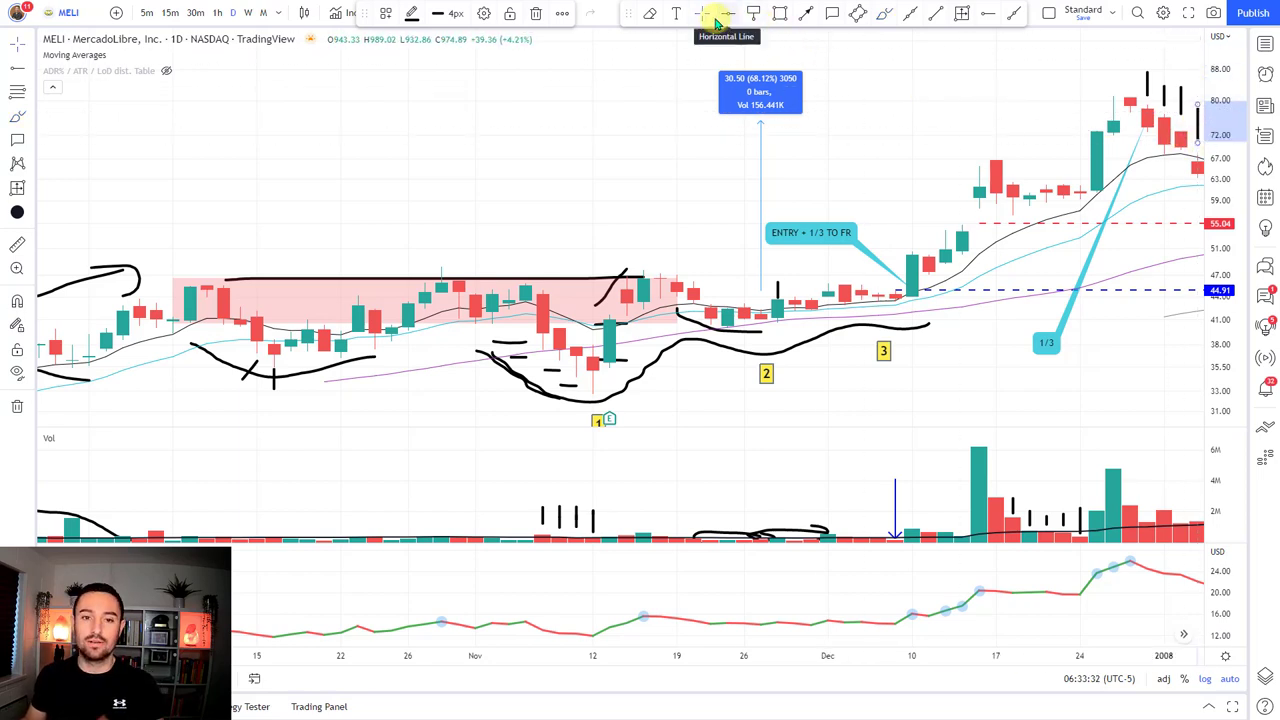
Step: Brush a closed loop around the 14–24 December consolidation candles, and delete it
left_click(884, 13)
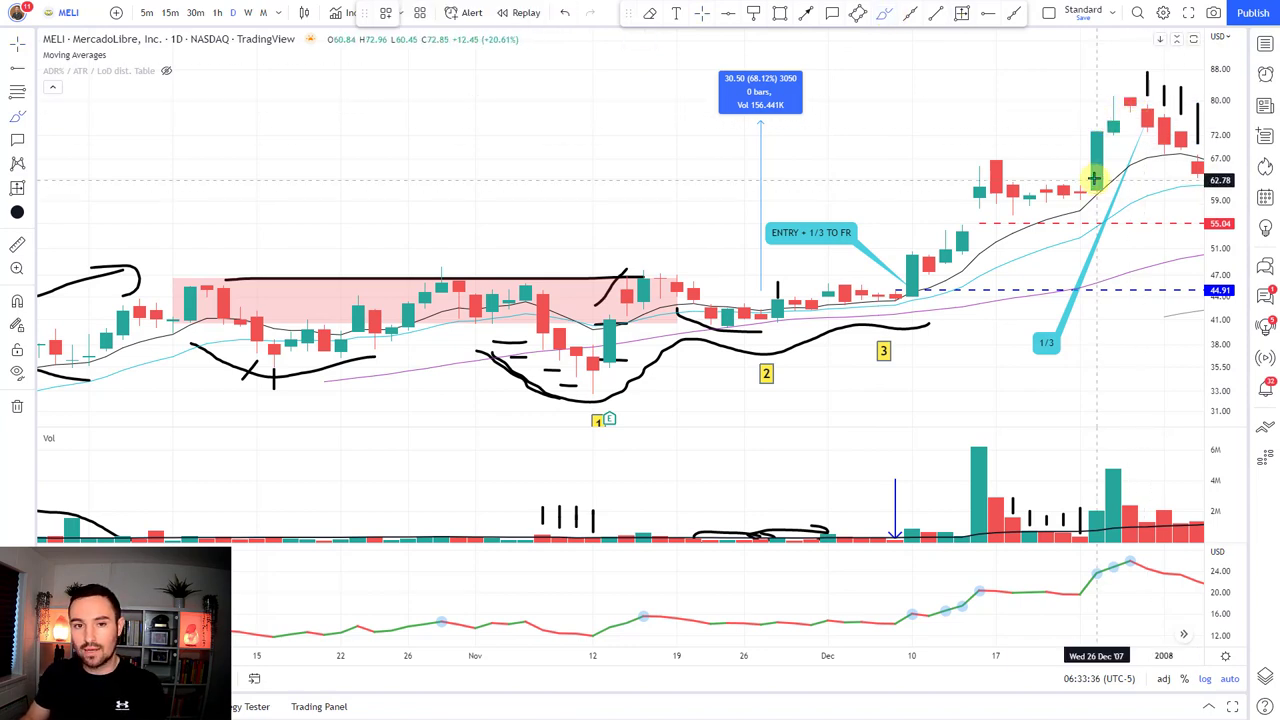
mouse_move(1097, 177)
left_mouse_down()
mouse_move(1014, 166)
mouse_move(983, 222)
mouse_move(1094, 207)
mouse_move(1097, 180)
left_mouse_up()
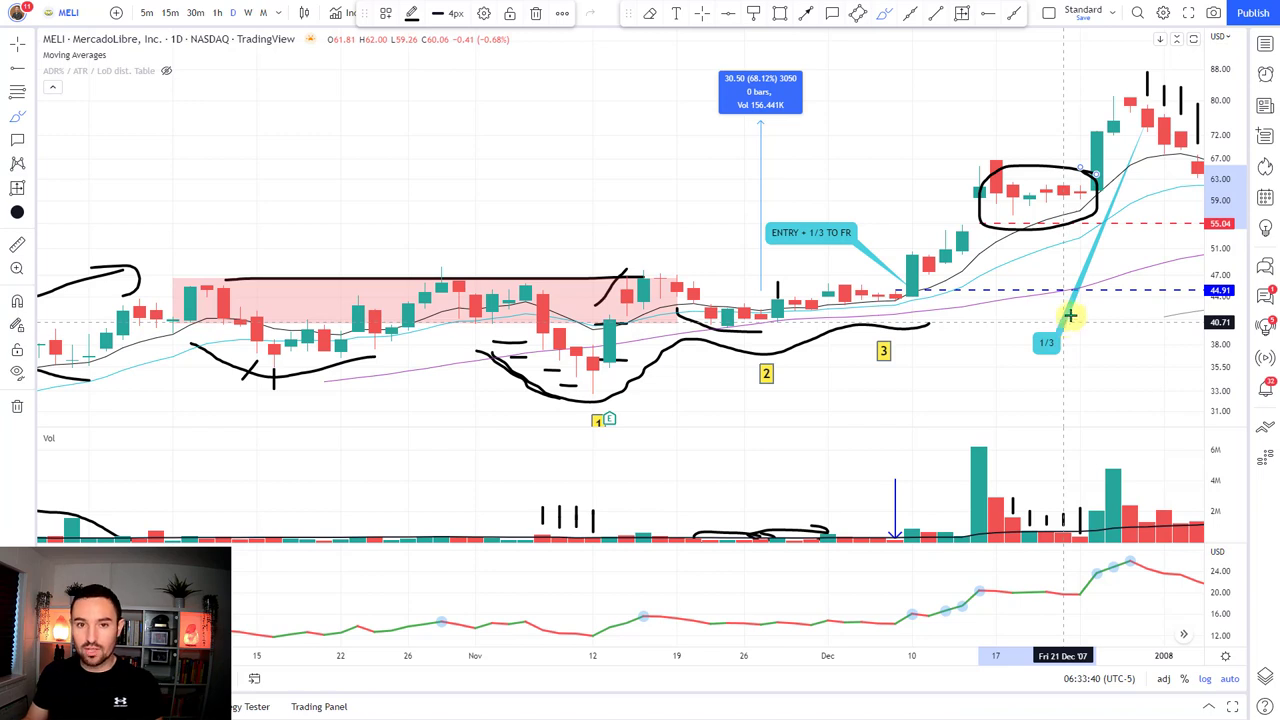
key("Delete")
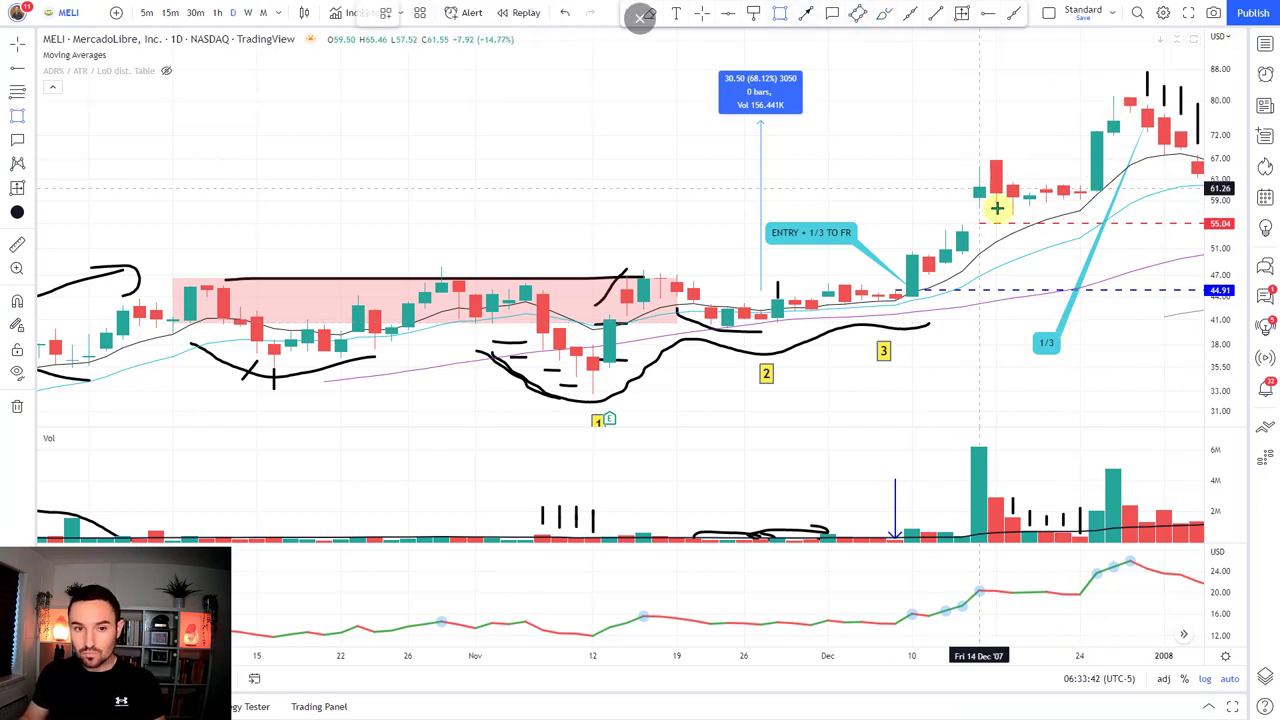
Step: Draw a green rectangle over the mid-December consolidation, from 12 to 26 December and about 57 to 64 in price
left_click_drag(946, 174, 1097, 210)
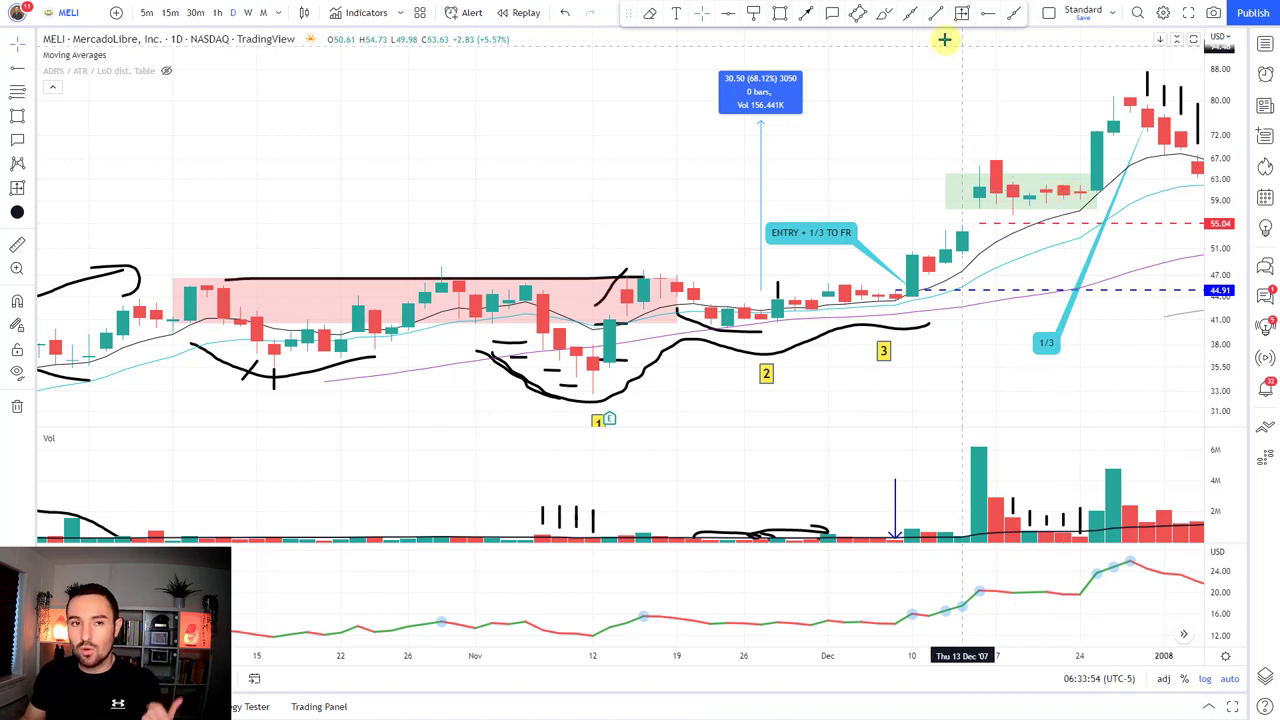
Step: Brush short black marks around the 17 and 18 December candles, the 17 December volume bar, and above the 19–24 December candles
left_click(884, 13)
left_click_drag(997, 126, 996, 152)
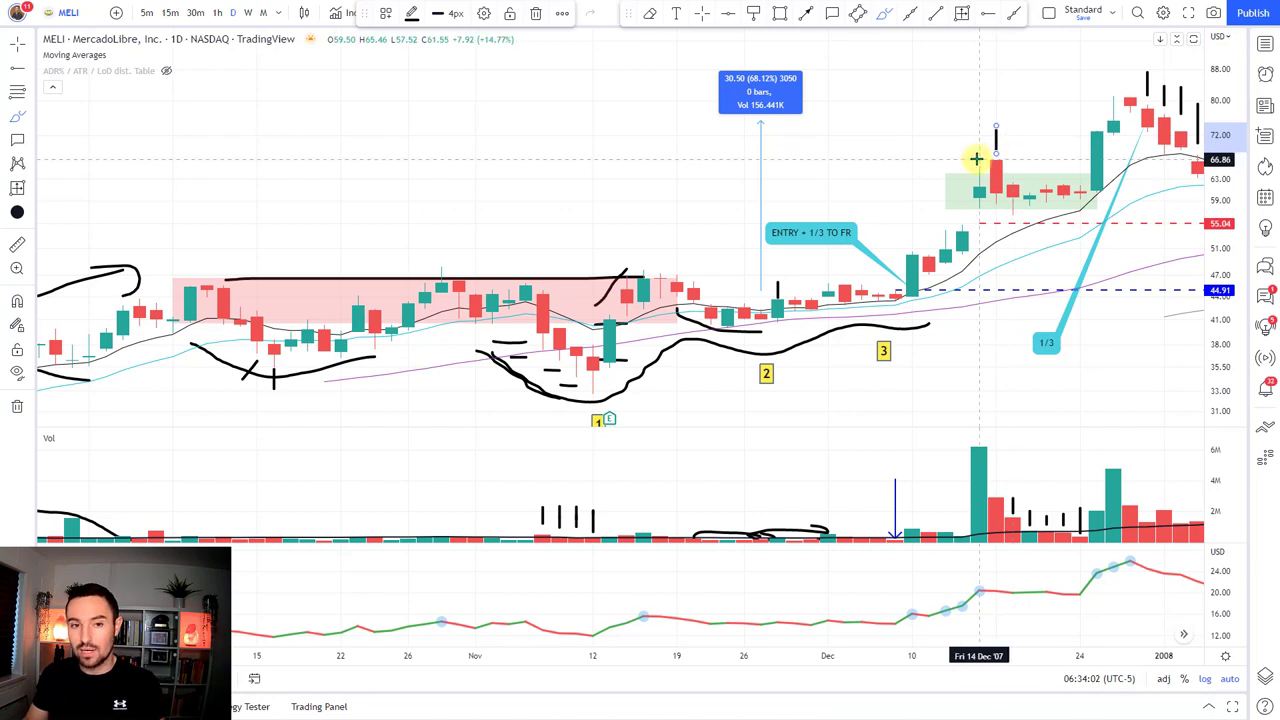
left_click_drag(1012, 160, 990, 162)
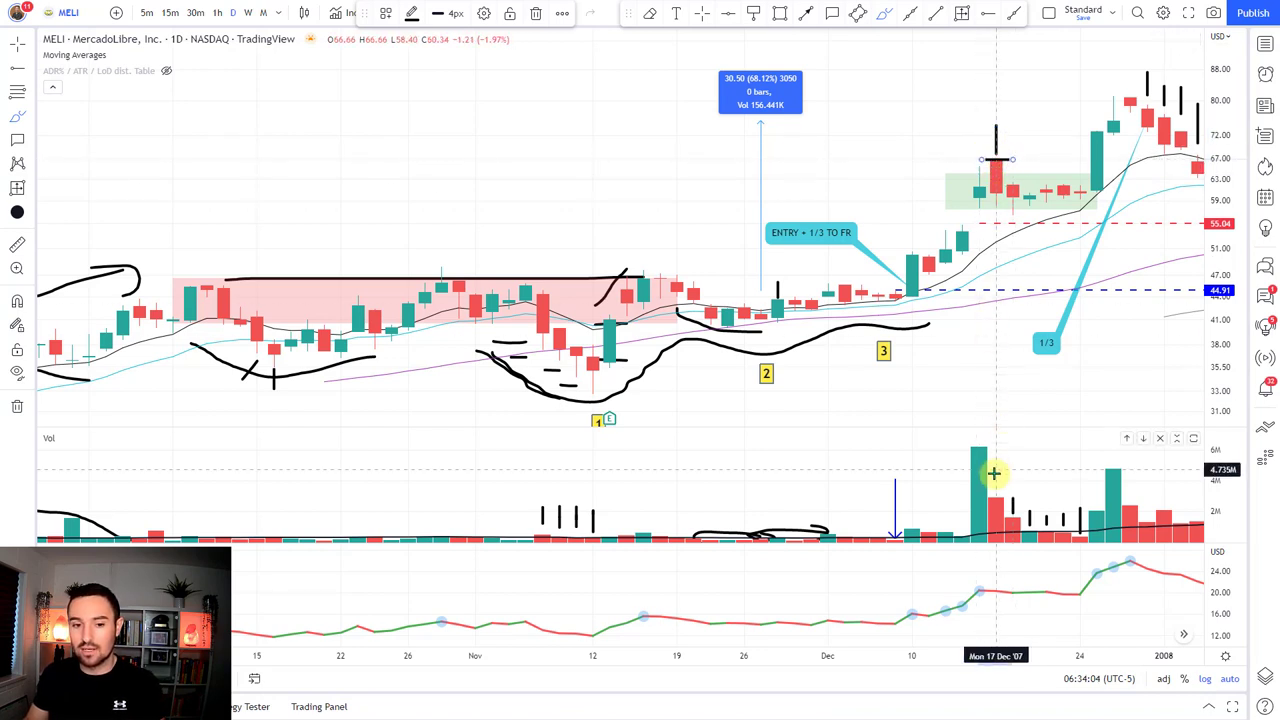
left_click_drag(995, 473, 995, 490)
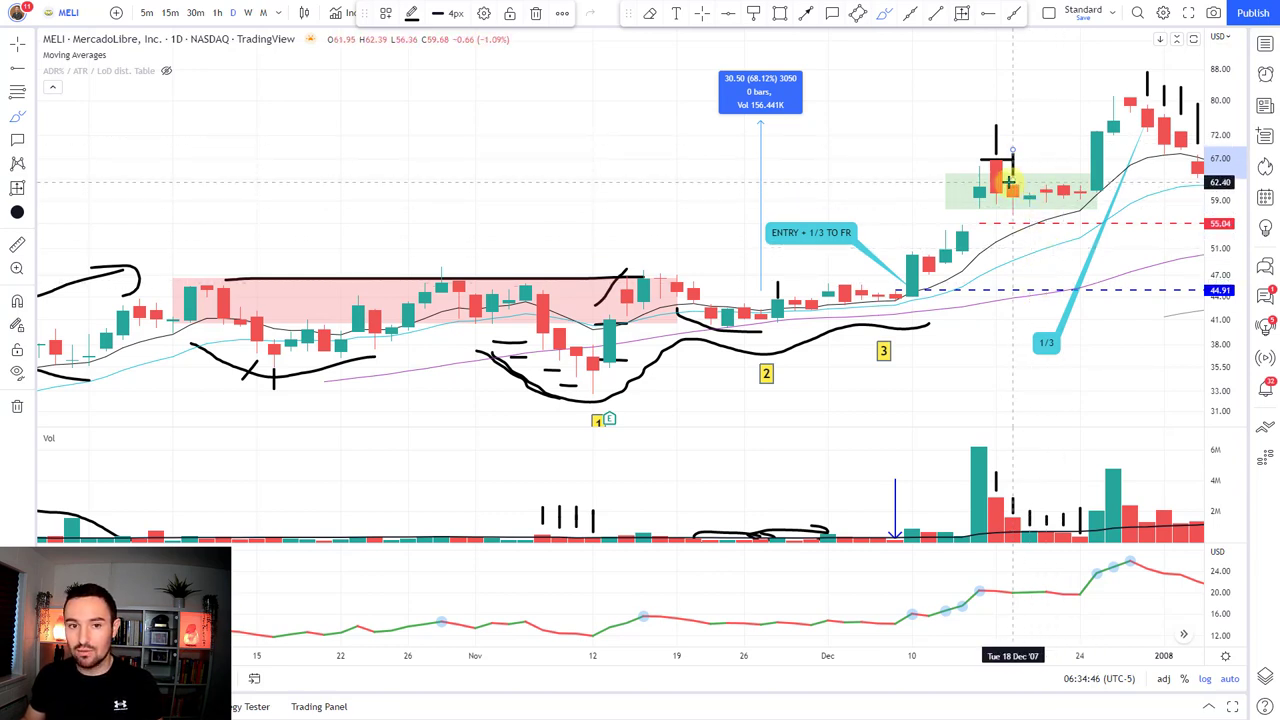
left_click_drag(1012, 216, 1013, 243)
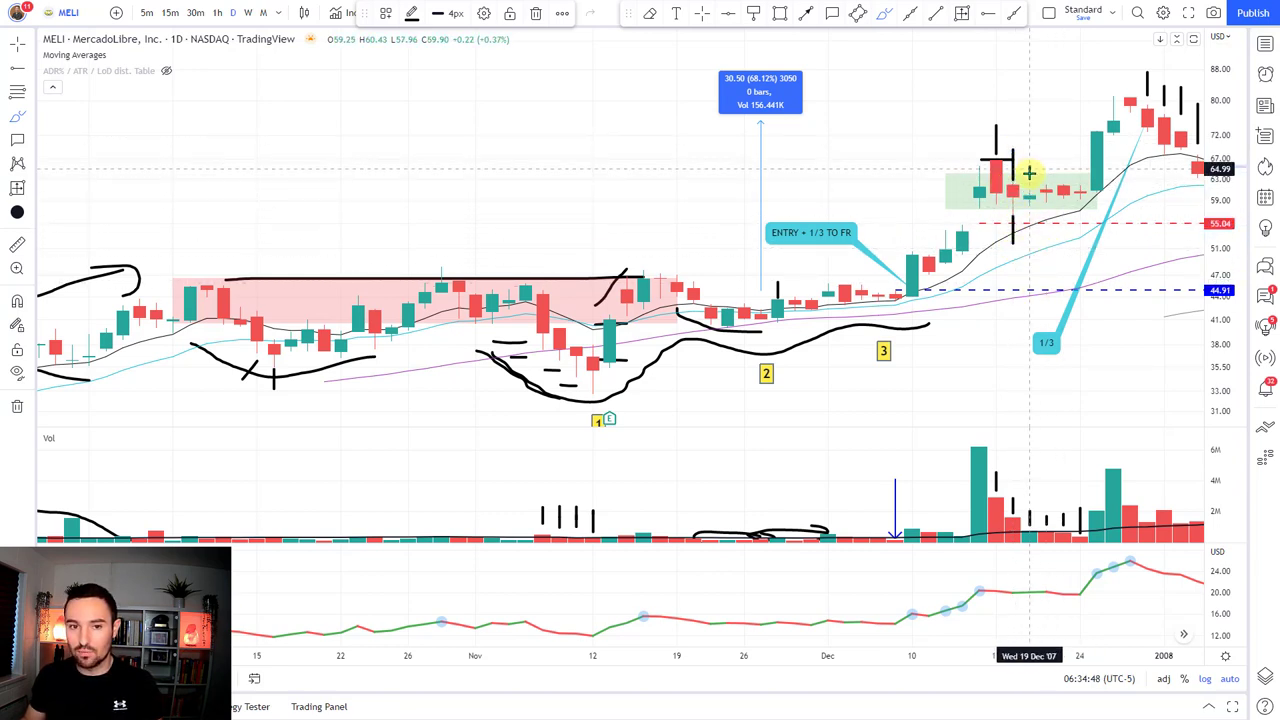
left_click_drag(1047, 162, 1080, 191)
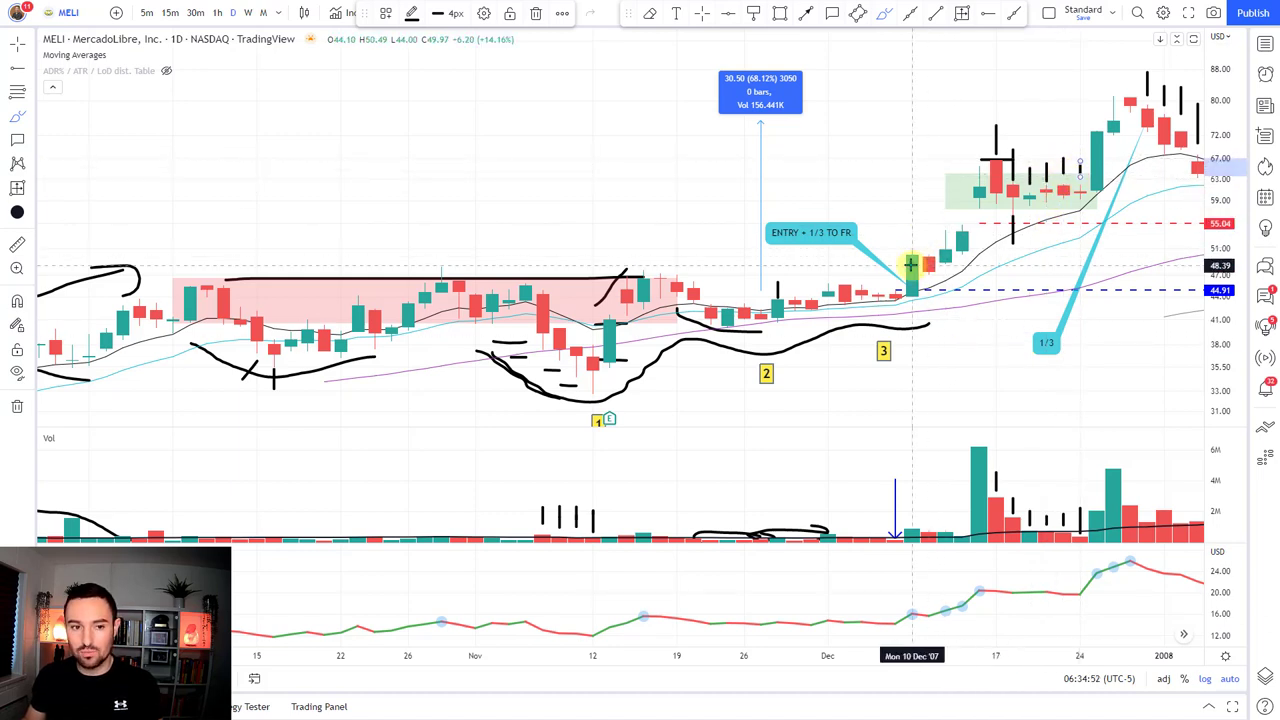
Step: Brush vertical marks above the strong green candles of 28, 15 and 13 November and of 23 and 26 October
left_click_drag(777, 266, 777, 288)
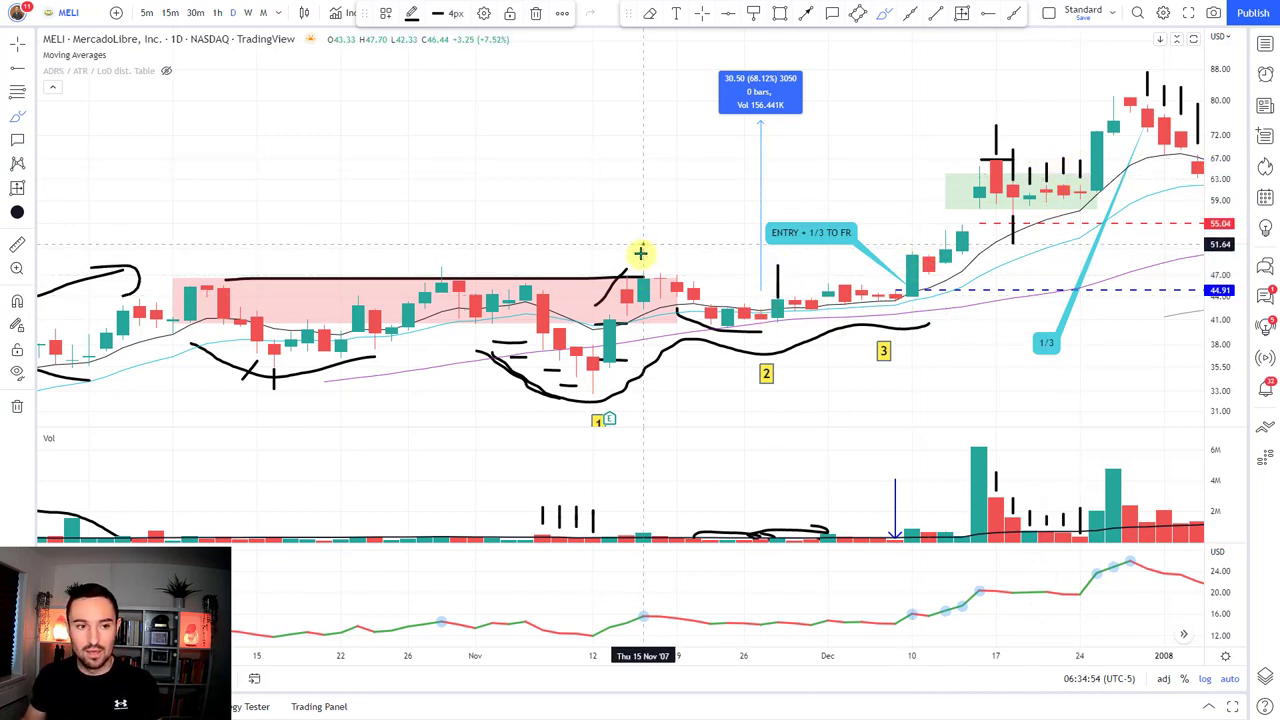
left_click_drag(643, 248, 643, 276)
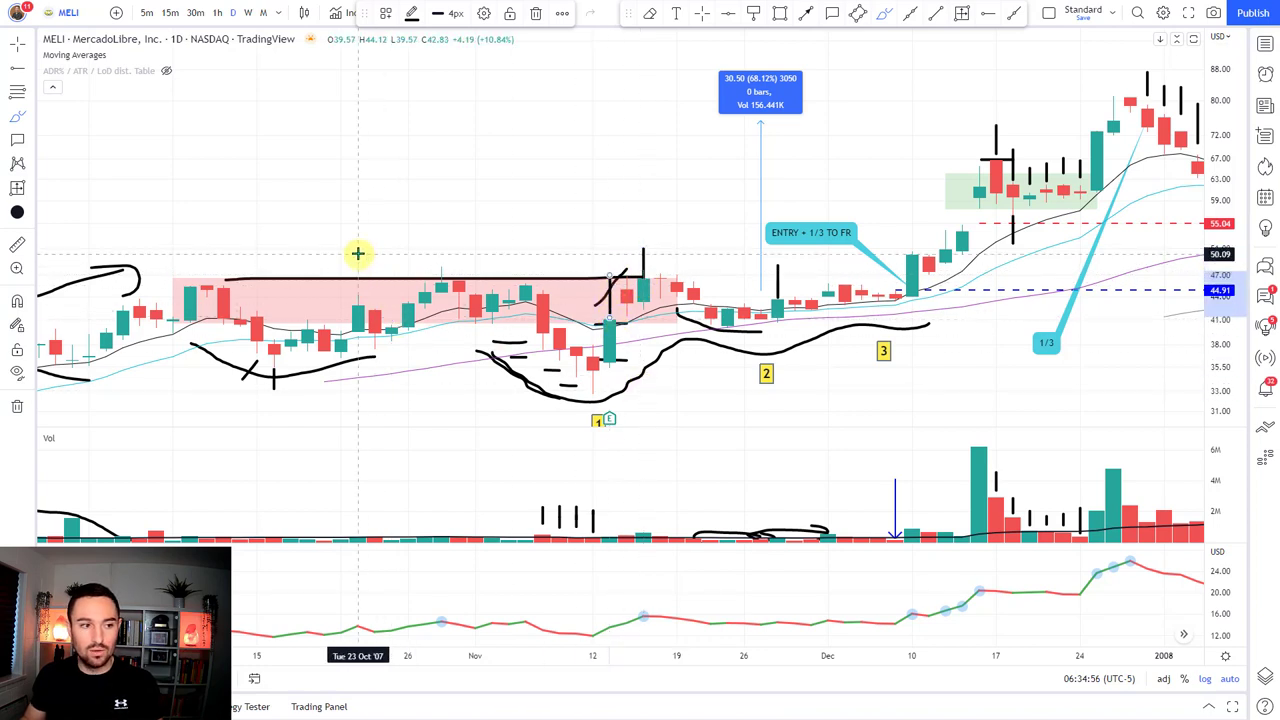
mouse_move(358, 258)
left_mouse_down()
mouse_move(358, 282)
mouse_move(408, 294)
left_mouse_up()
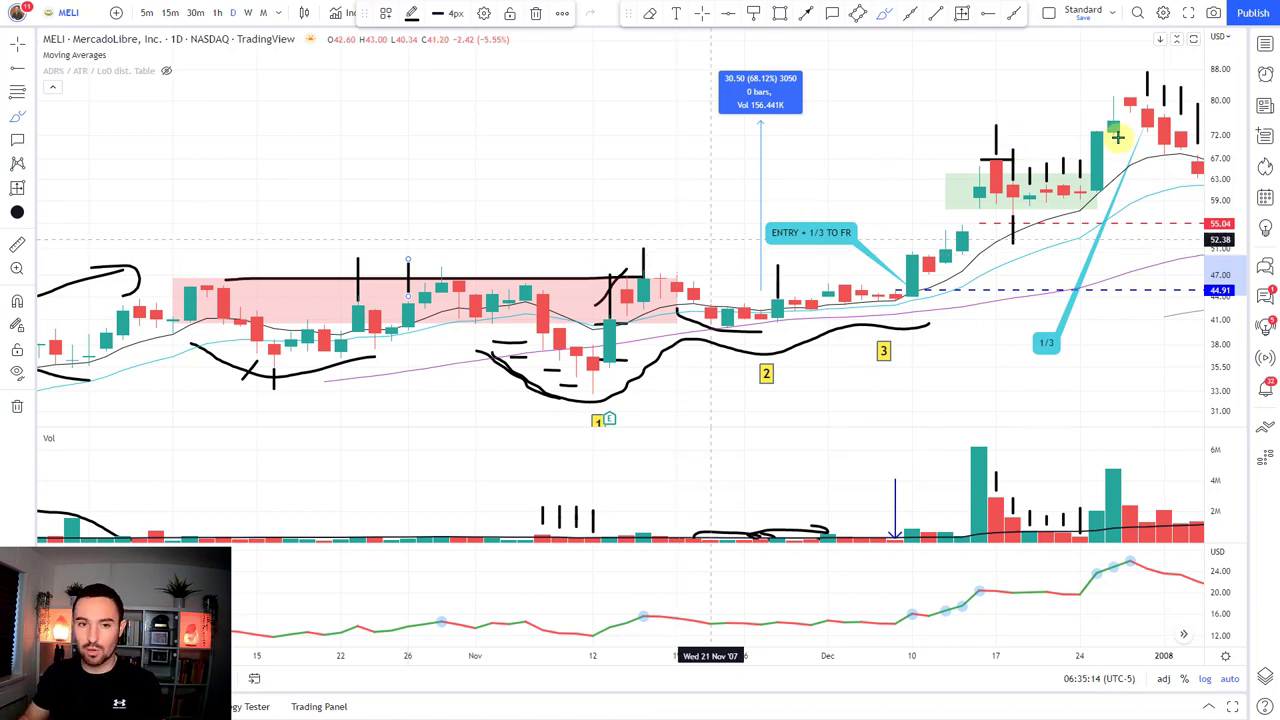
Step: Brush a descending line over the shrinking volume bars from 18 to 24 December
left_click_drag(994, 121, 1013, 185)
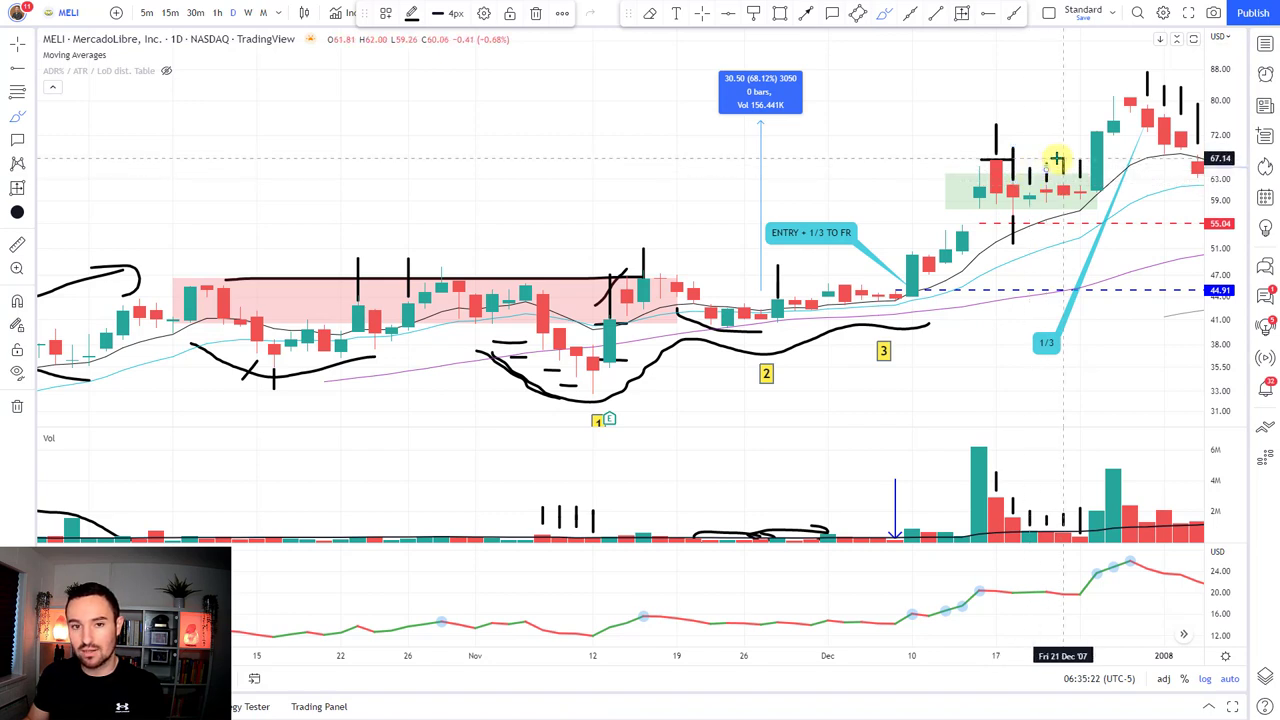
left_click_drag(1013, 503, 1082, 530)
Step: Undo a brushed loop around the year-end pullback, and mark its falling candles from 28 December with short vertical and horizontal strokes
mouse_move(1110, 125)
left_mouse_down()
mouse_move(1166, 177)
mouse_move(1222, 150)
mouse_move(1117, 128)
mouse_move(1140, 123)
left_mouse_up()
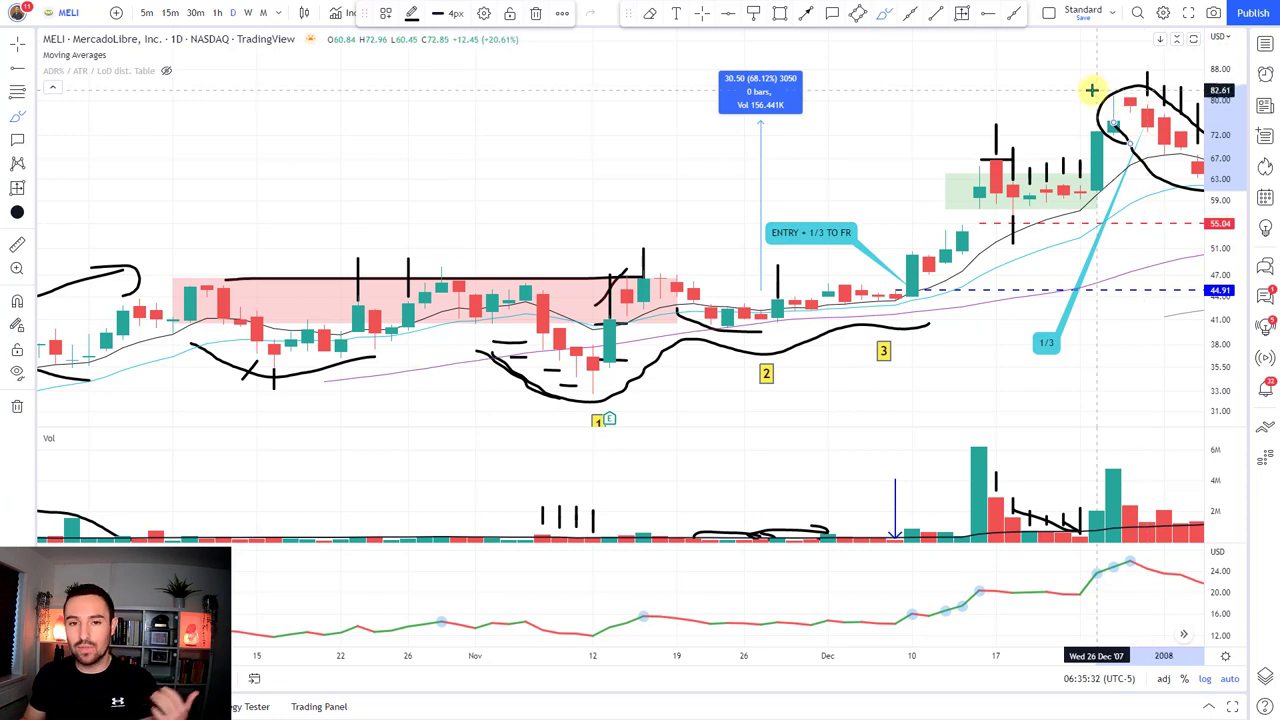
key("ctrl+z")
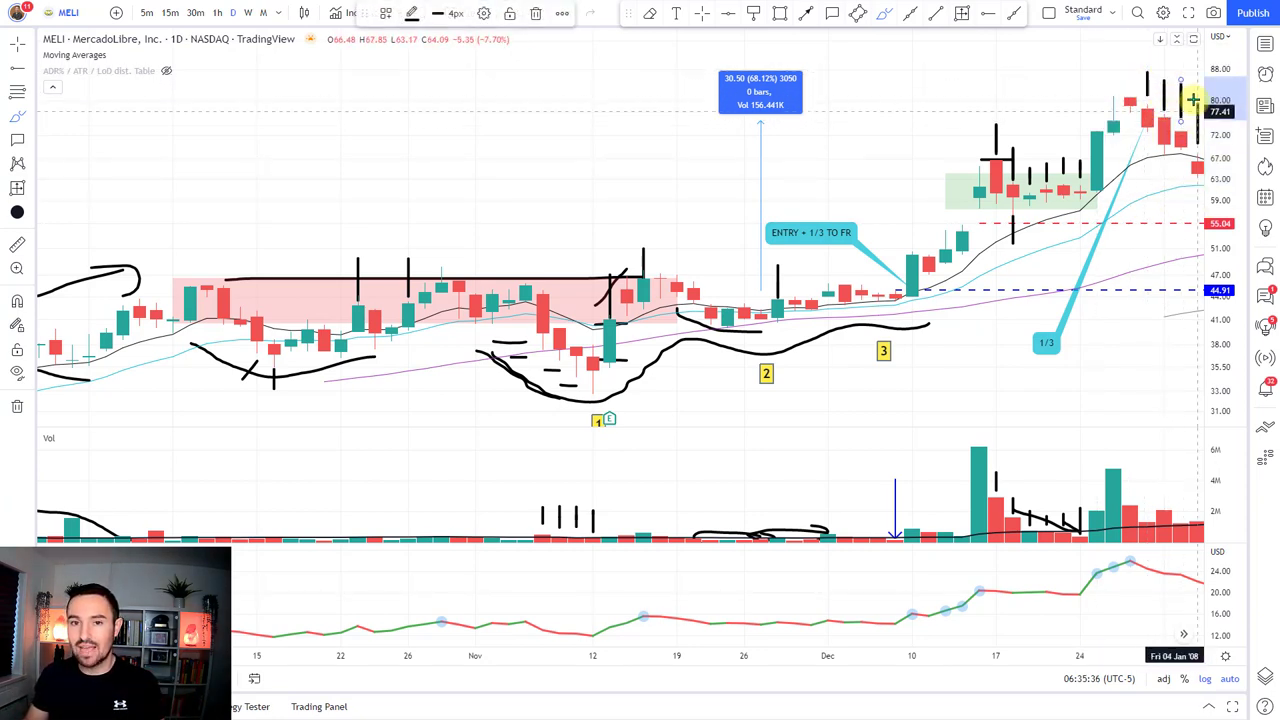
left_click_drag(1130, 65, 1130, 90)
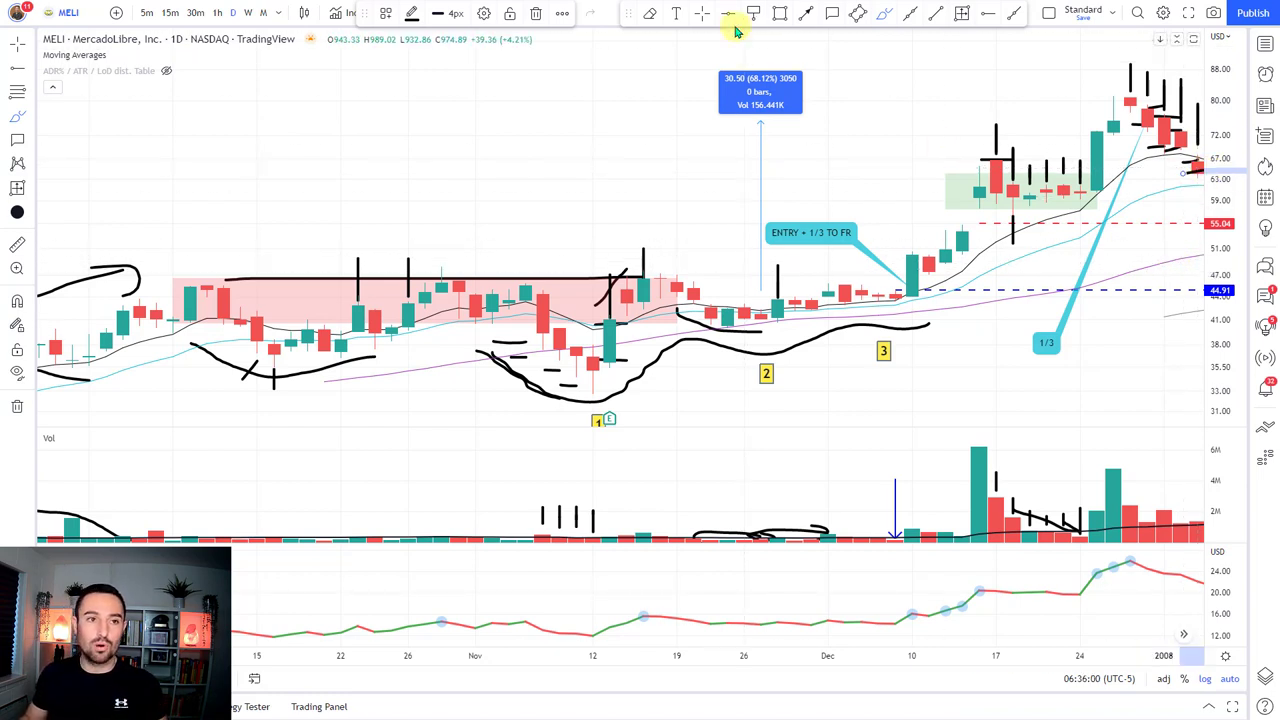
Step: Advance to the 7 January 2008 candle and add a callout reading "1/3" below the price, pointing to that candle
left_click(819, 108)
scroll(875, 122, "right", 1)
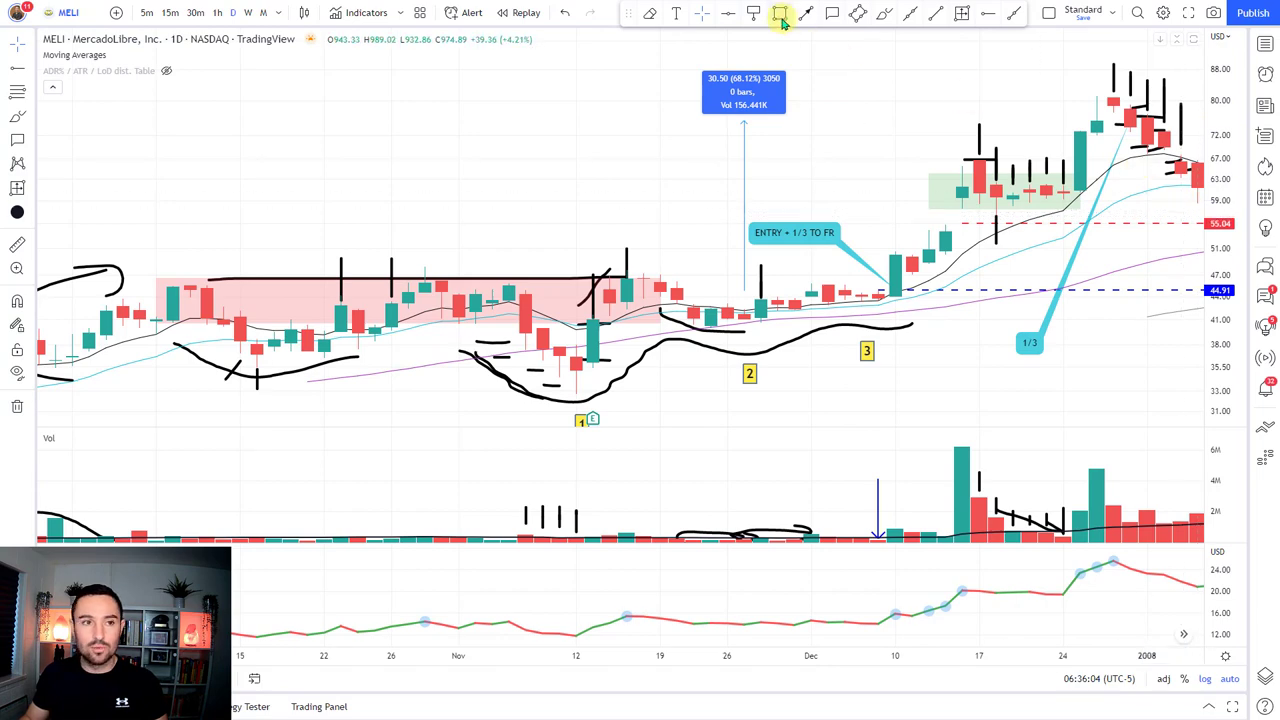
left_click(832, 13)
left_click(1197, 178)
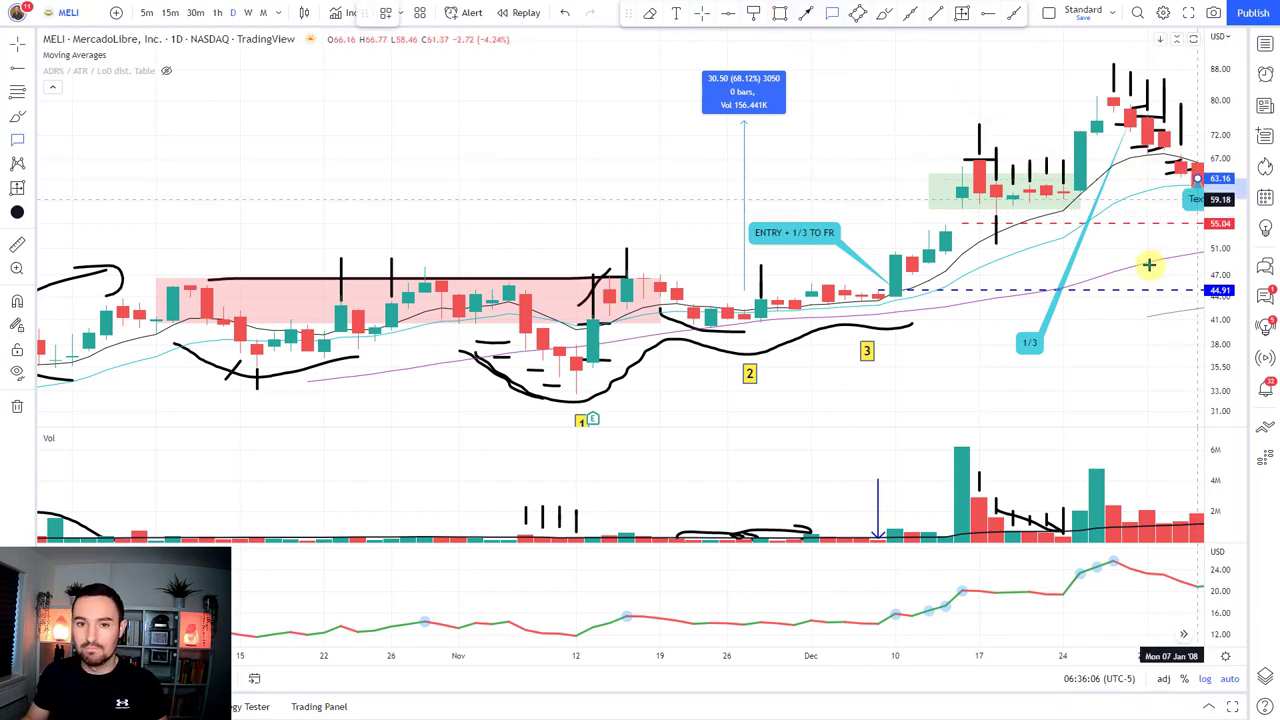
left_click(1127, 305)
type("1/3")
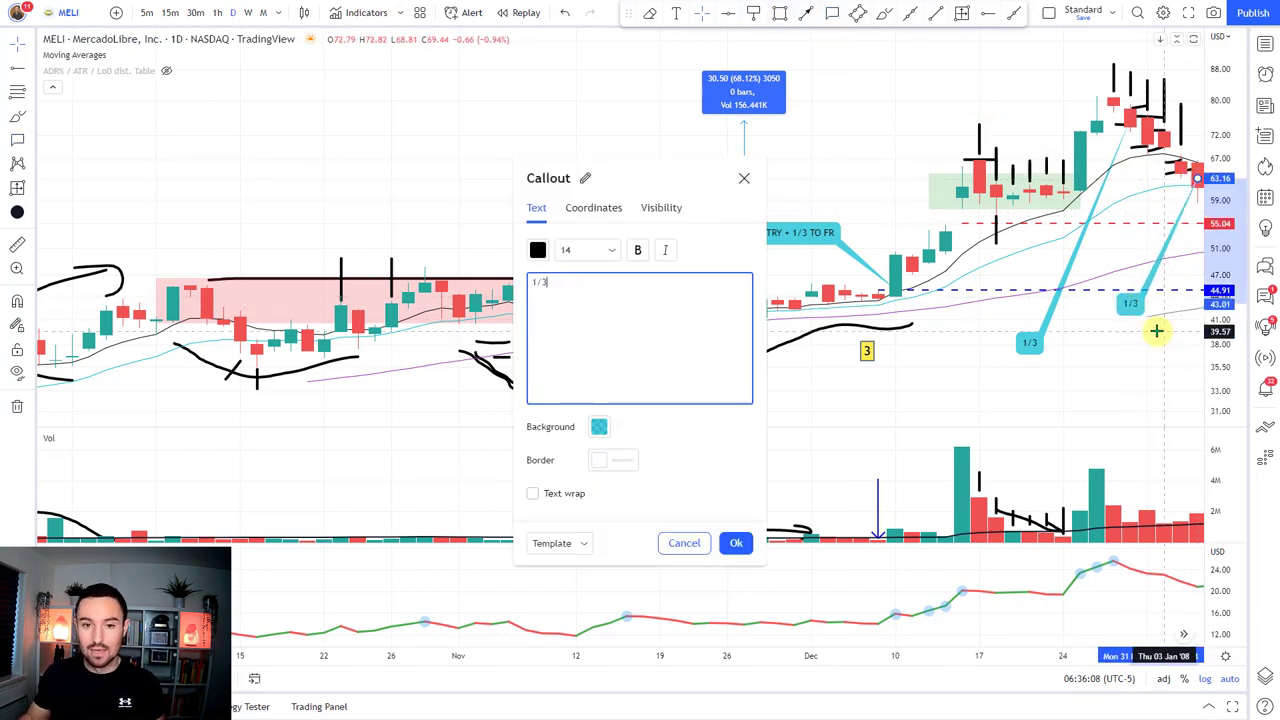
left_click(1163, 346)
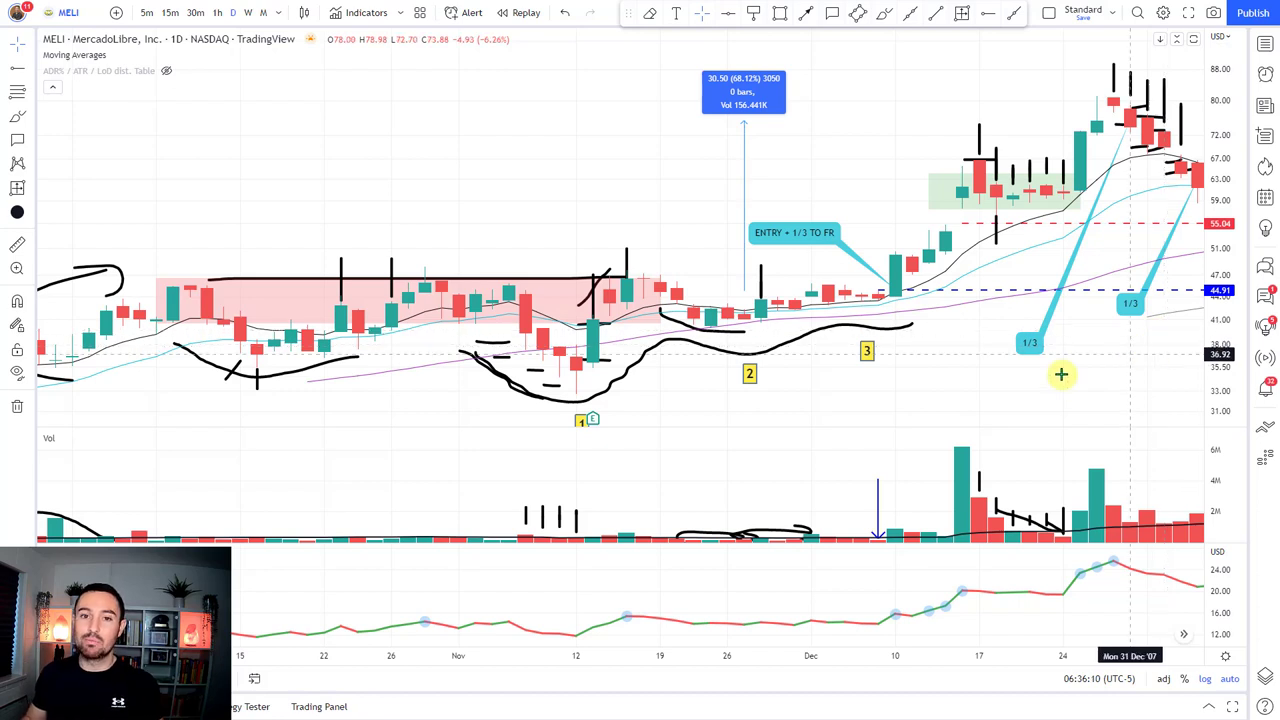
Step: Remove the red dashed ray at 55.04
left_click(507, 378)
left_click(893, 394)
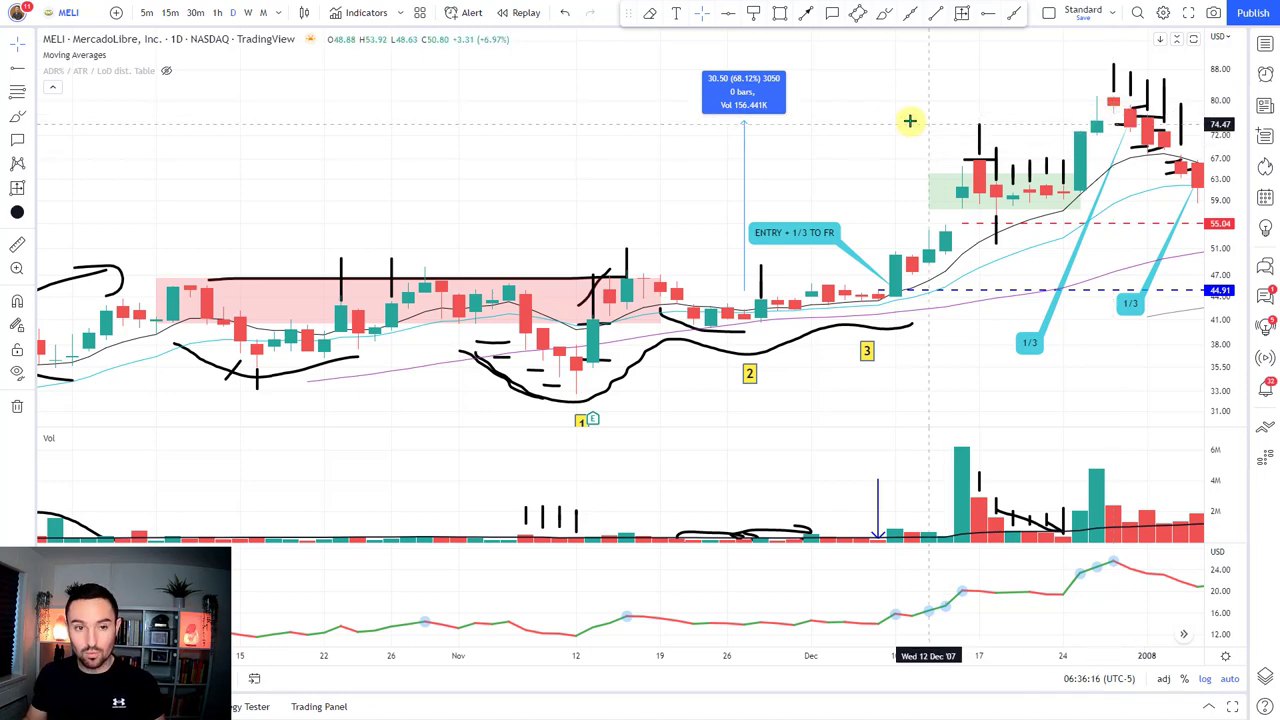
scroll(889, 121, "left", 3)
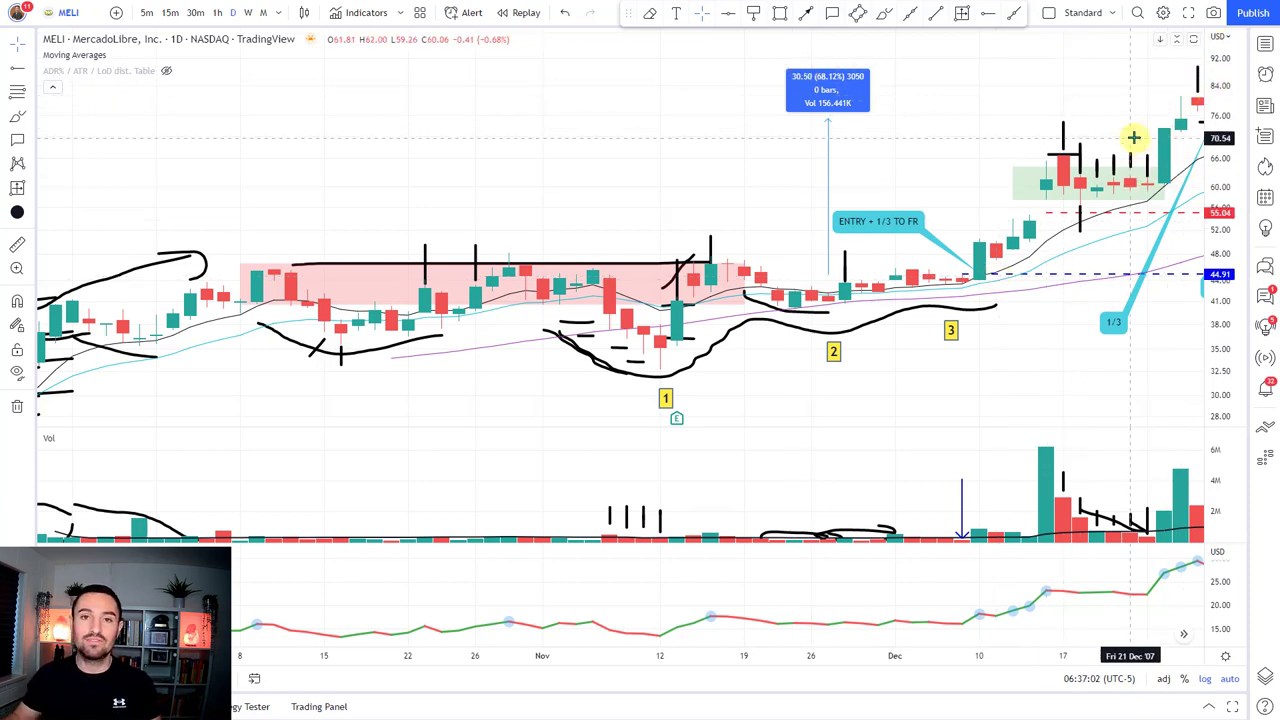
scroll(1133, 137, "right", 5)
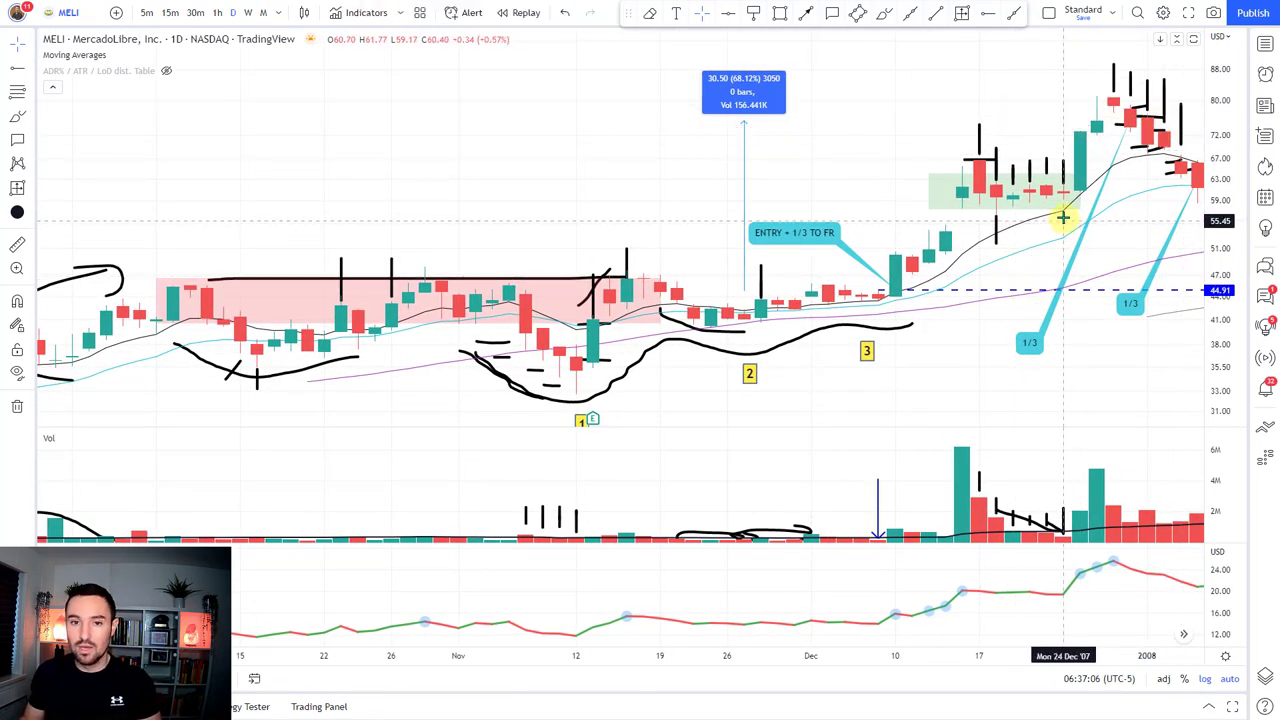
Step: Brush over the vertical mark above the 28 December candle again to emphasize it
left_click(884, 13)
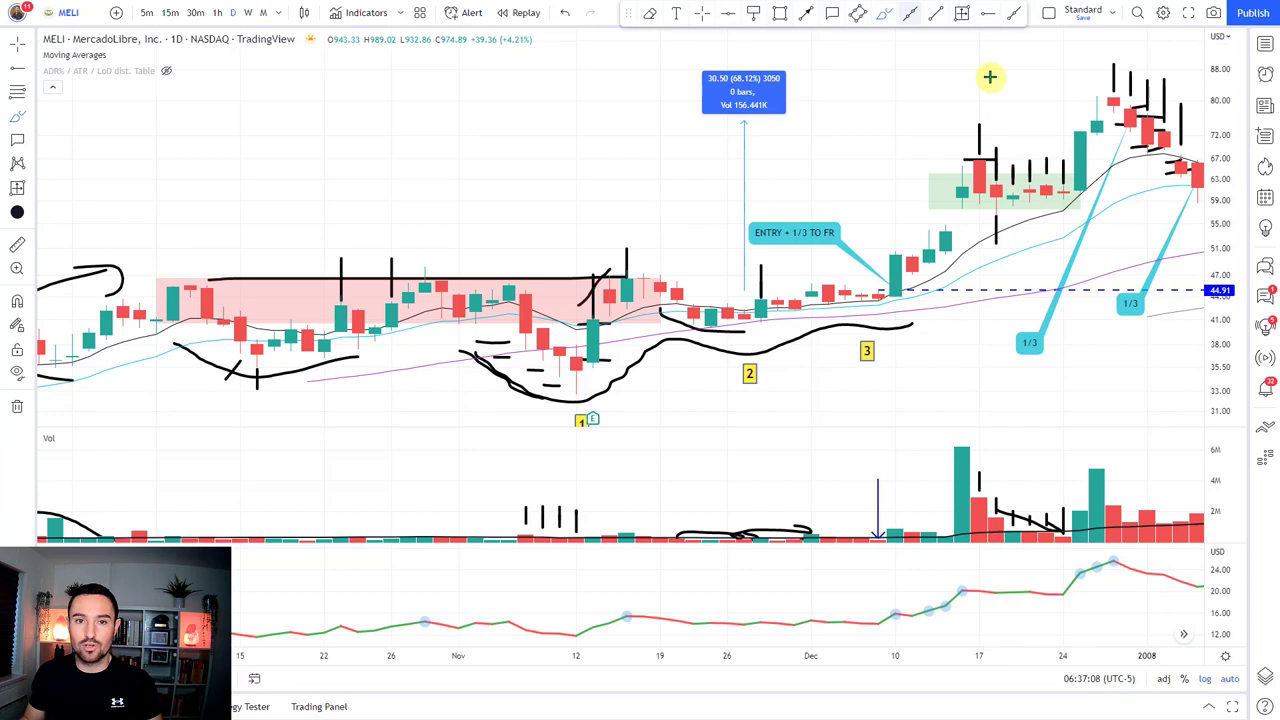
left_click(1113, 55)
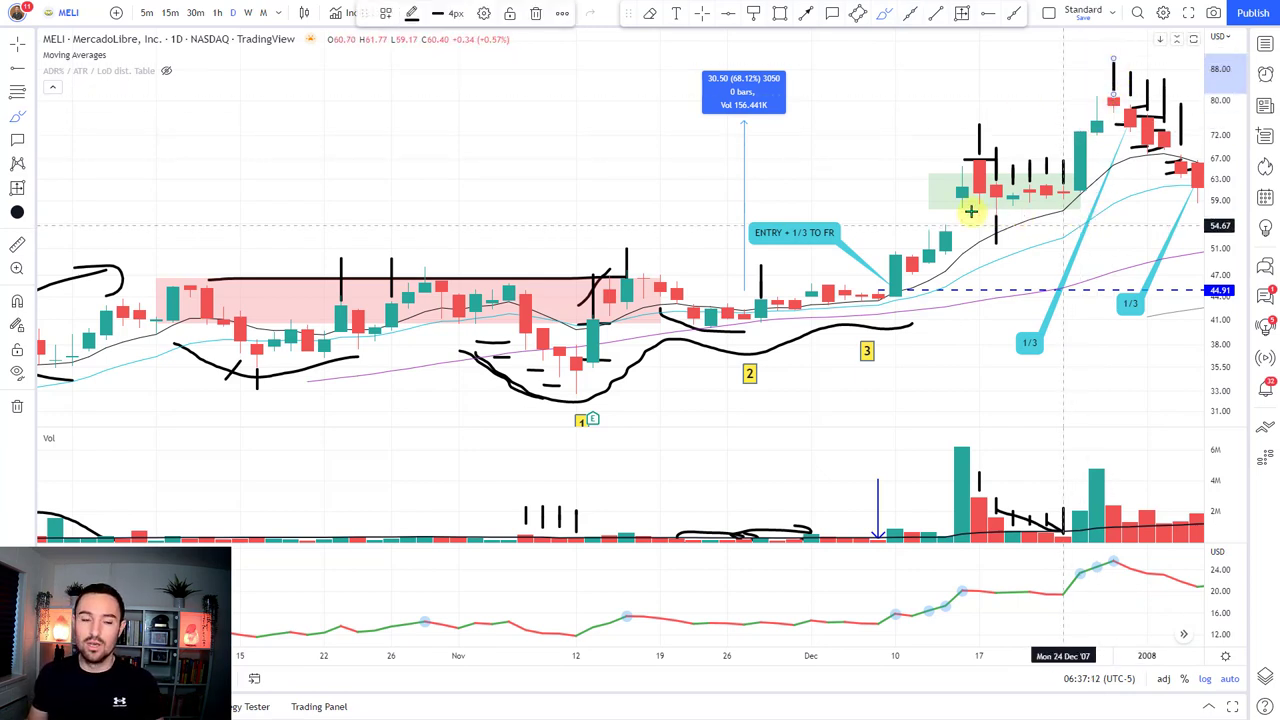
left_click(703, 13)
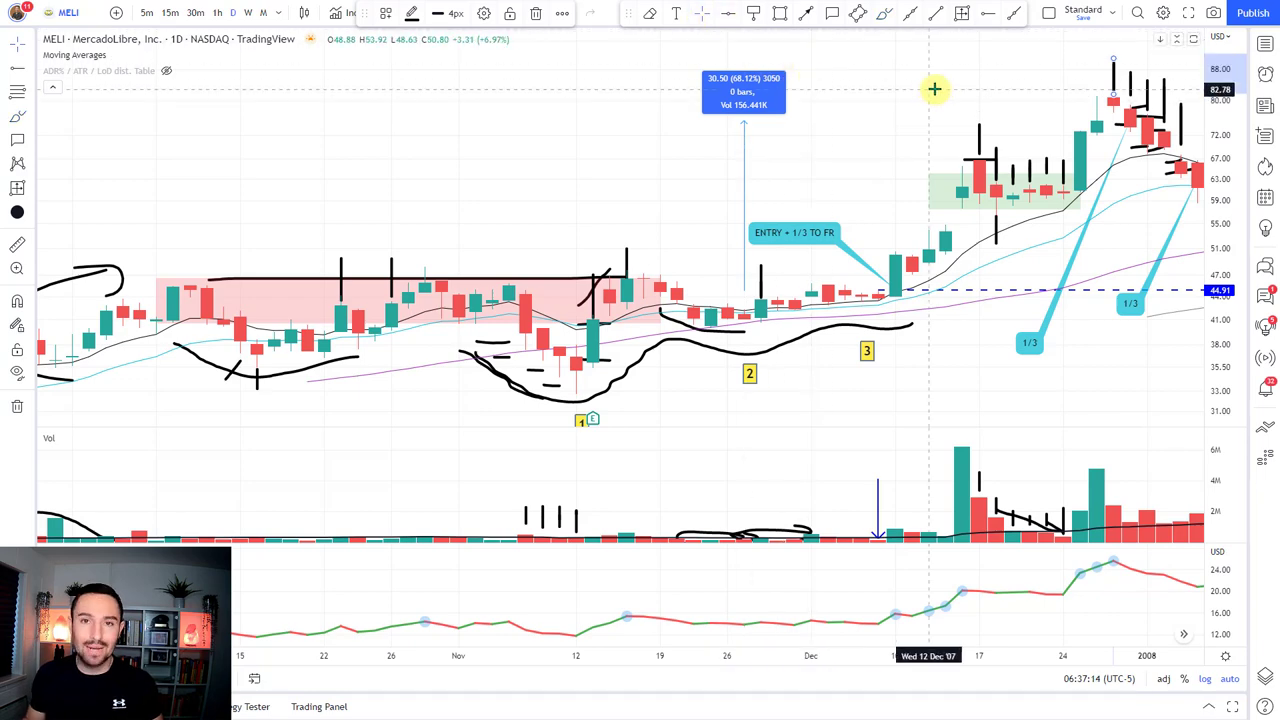
Step: Reveal the January 2008 candles, brush a loop around the 28 December–7 January decline, and trace the further fall through January
scroll(923, 97, "down", 2)
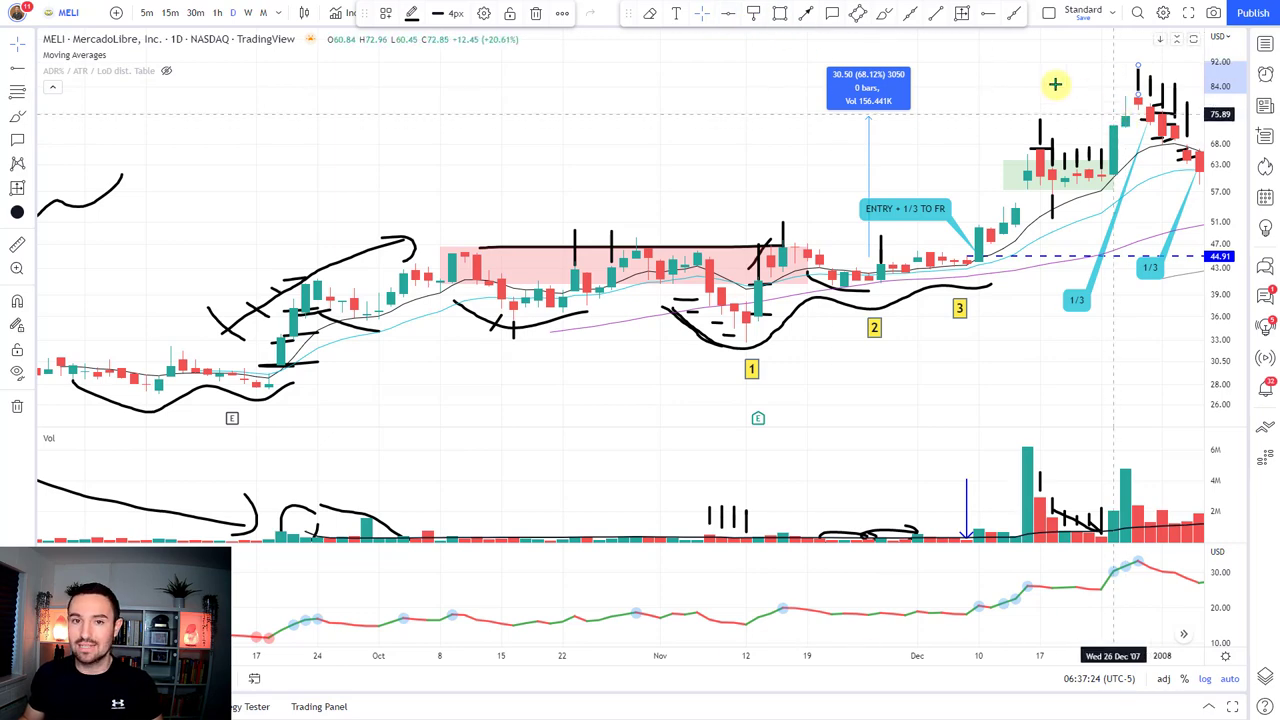
left_click_drag(1100, 103, 871, 77)
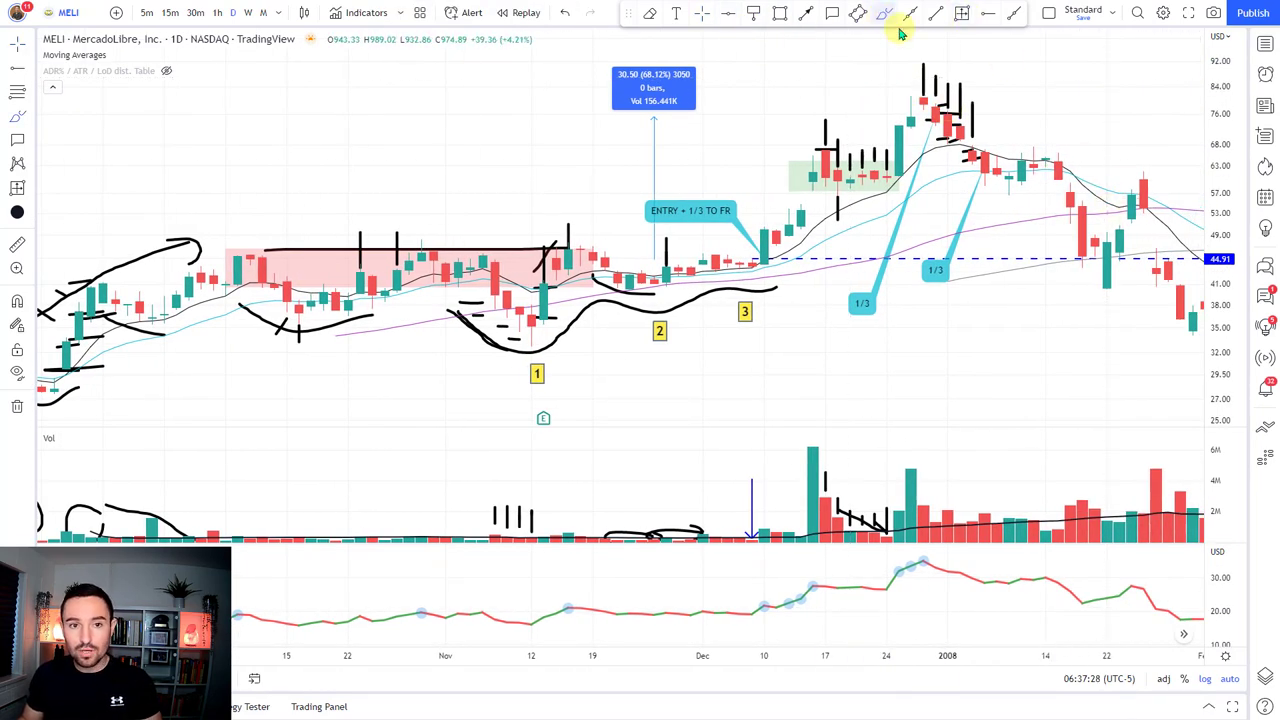
left_click(885, 14)
mouse_move(921, 102)
left_mouse_down()
mouse_move(980, 182)
mouse_move(962, 106)
mouse_move(923, 104)
left_mouse_up()
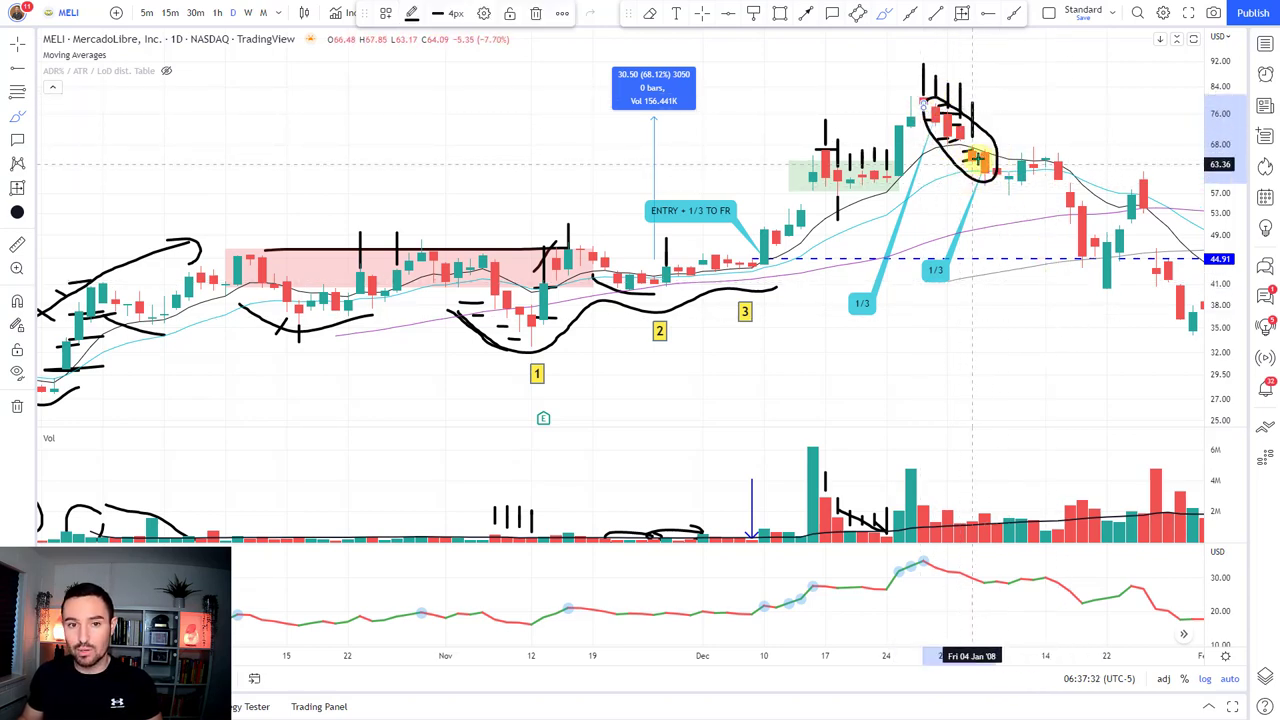
mouse_move(977, 158)
left_mouse_down()
mouse_move(1070, 205)
mouse_move(1200, 315)
left_mouse_up()
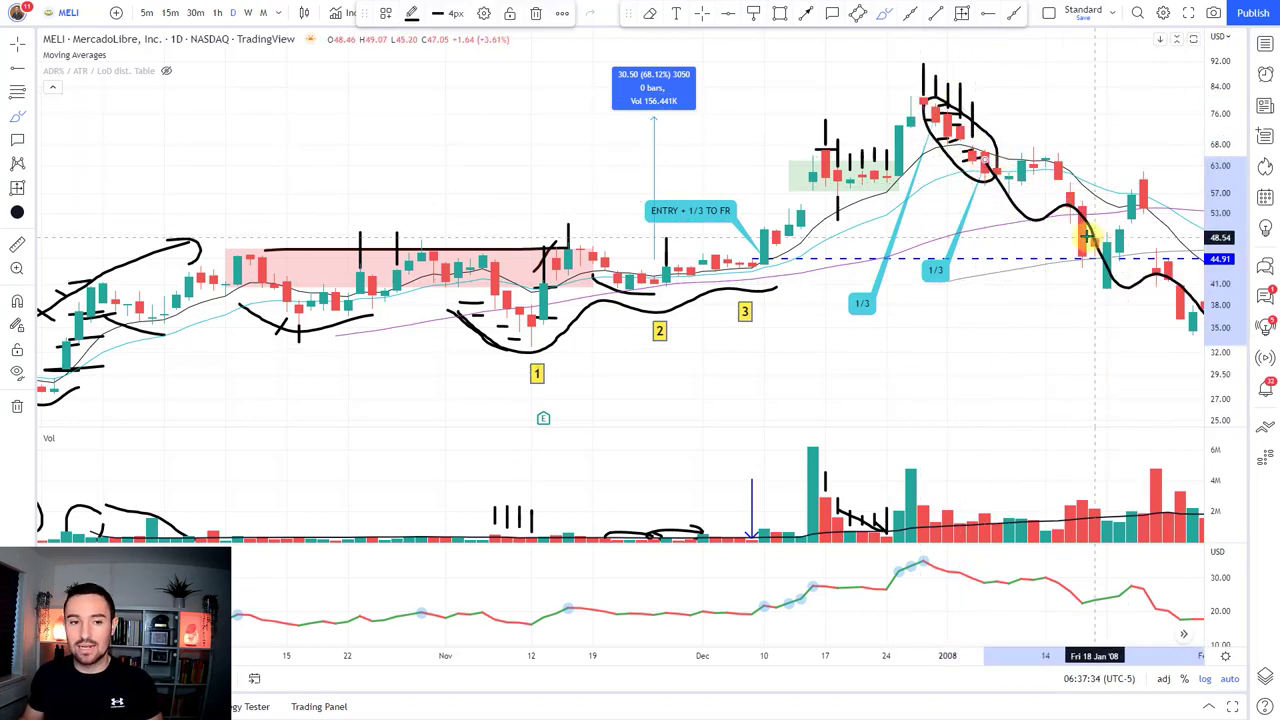
Step: Brush two parallel rising lines along the December advance, and a short hooked curve at the 10 December breakout candle
left_click_drag(768, 265, 1104, 120)
left_click_drag(720, 250, 1033, 80)
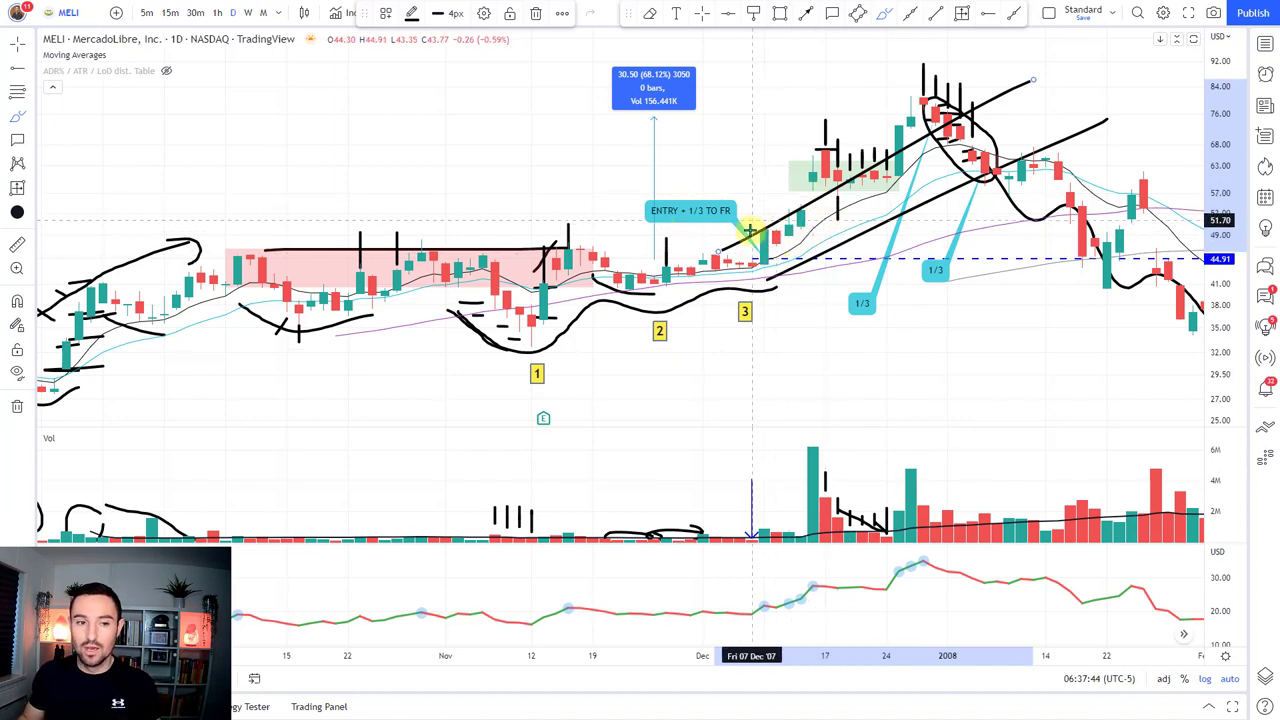
left_click_drag(760, 240, 800, 285)
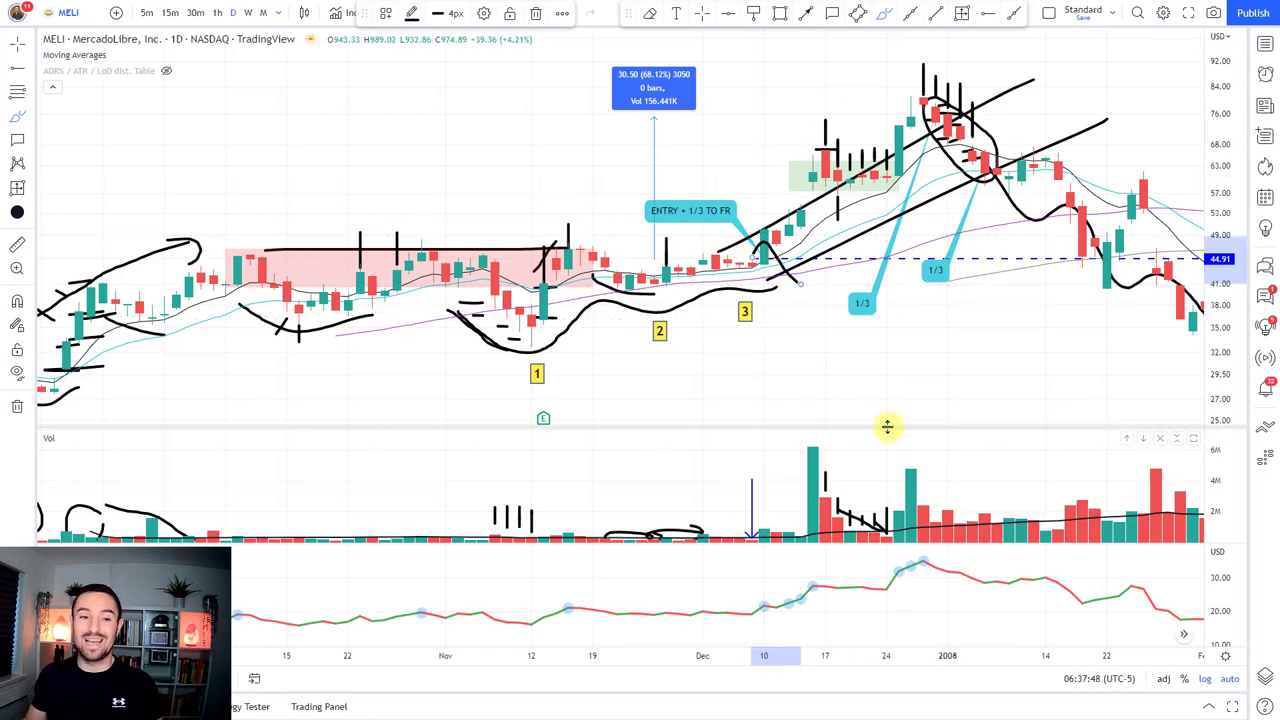
scroll(852, 385, "down", 1)
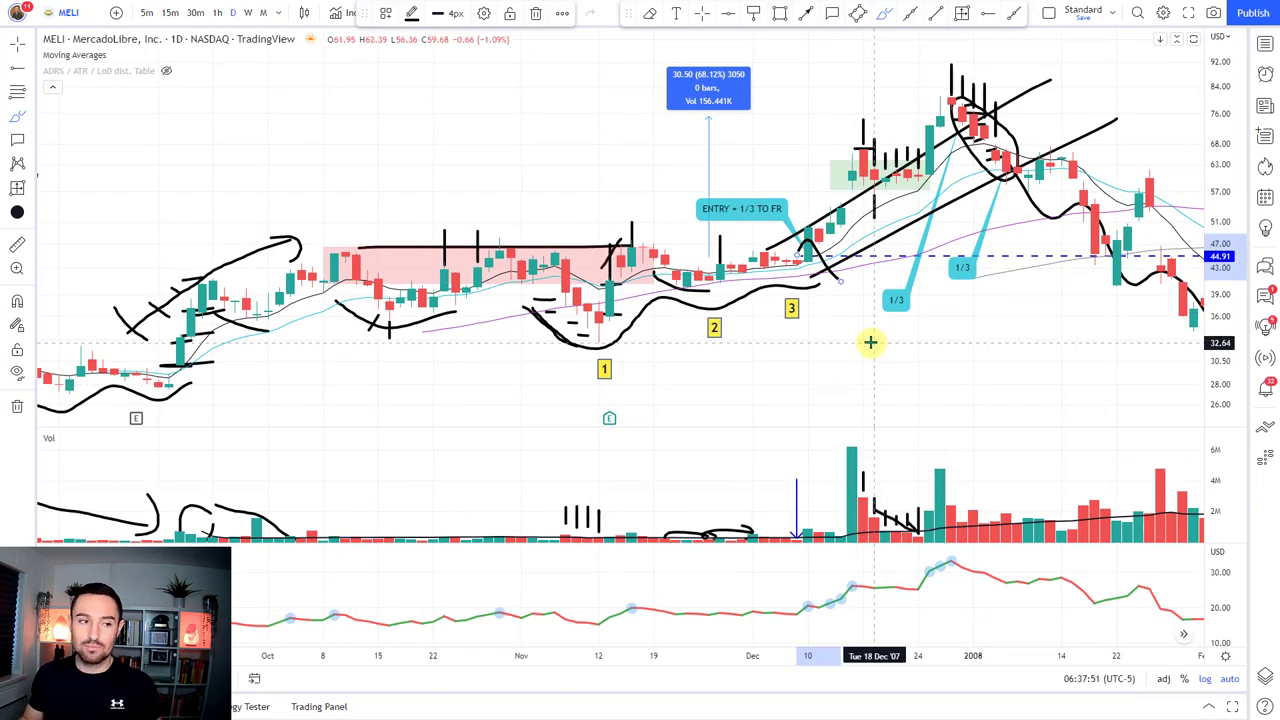